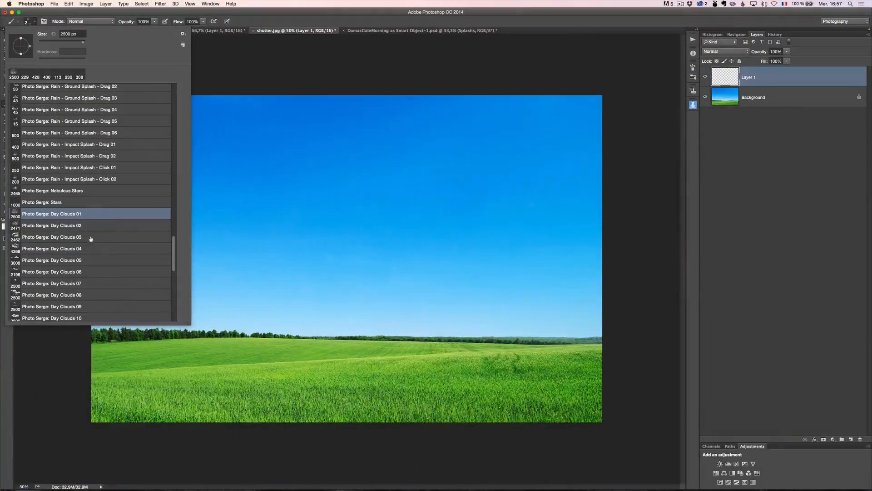
Stamp a cloud in the blue sky of shutter.jpg on Layer 1 using the Photo Serge: Day Clouds 02 brush.
{"action": "left_click", "coordinate": [93, 226]}
{"action": "left_click", "coordinate": [409, 204]}
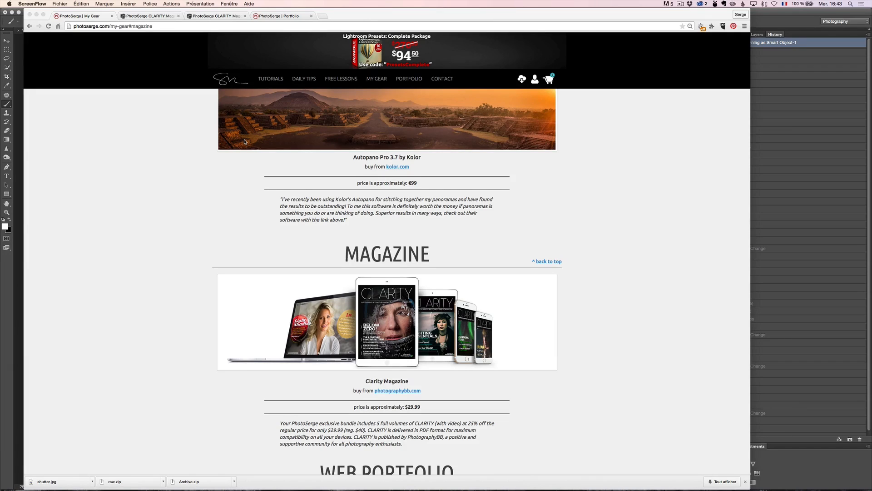
Switch to Chrome and review the Clarity Magazine section of the gear page and the PhotoSerge CLARITY bundle offer.
{"action": "scroll", "coordinate": [390, 257], "scroll_direction": "up", "scroll_amount": 2}
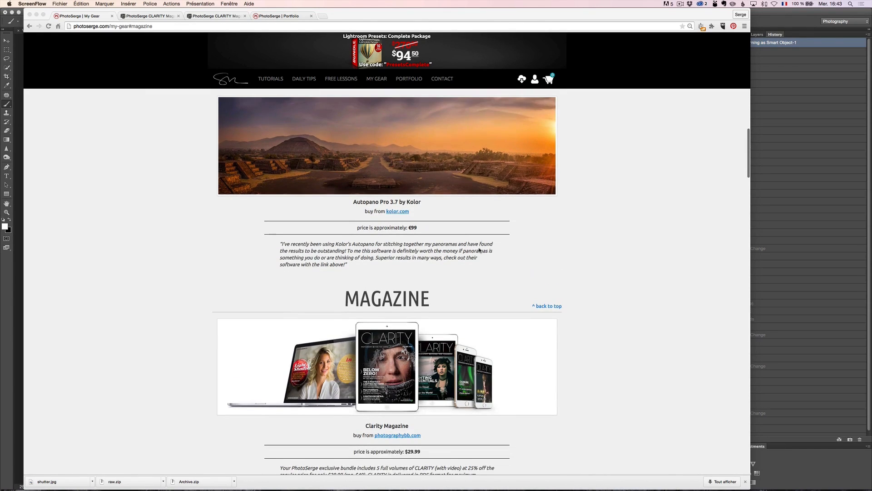
{"action": "scroll", "coordinate": [525, 338], "scroll_direction": "up", "scroll_amount": 1}
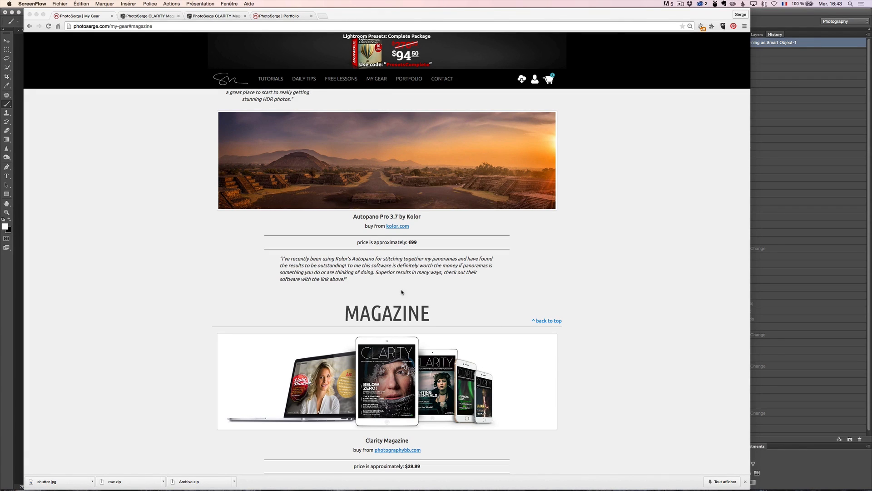
{"action": "left_click", "coordinate": [411, 360]}
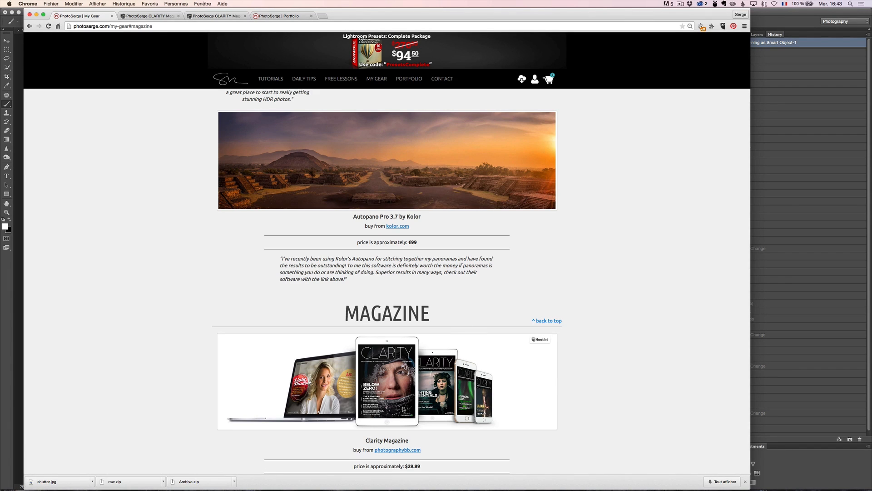
{"action": "left_click", "coordinate": [146, 17]}
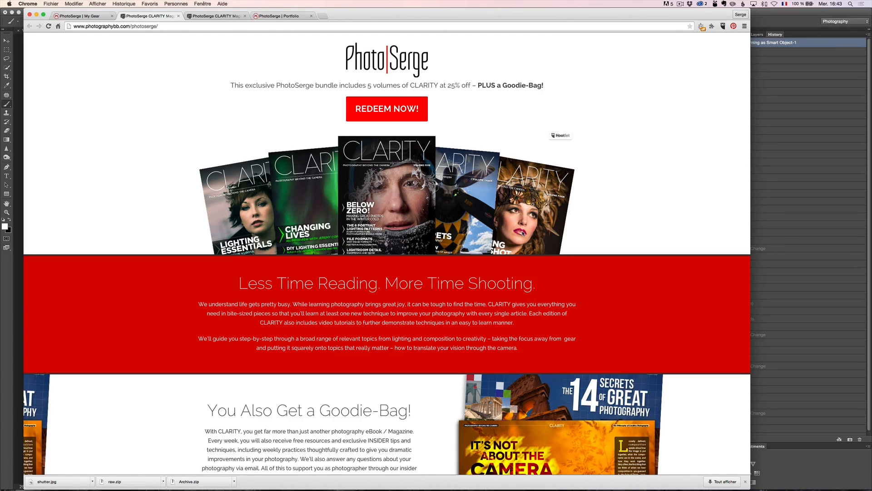
{"action": "scroll", "coordinate": [524, 233], "scroll_direction": "down", "scroll_amount": 1}
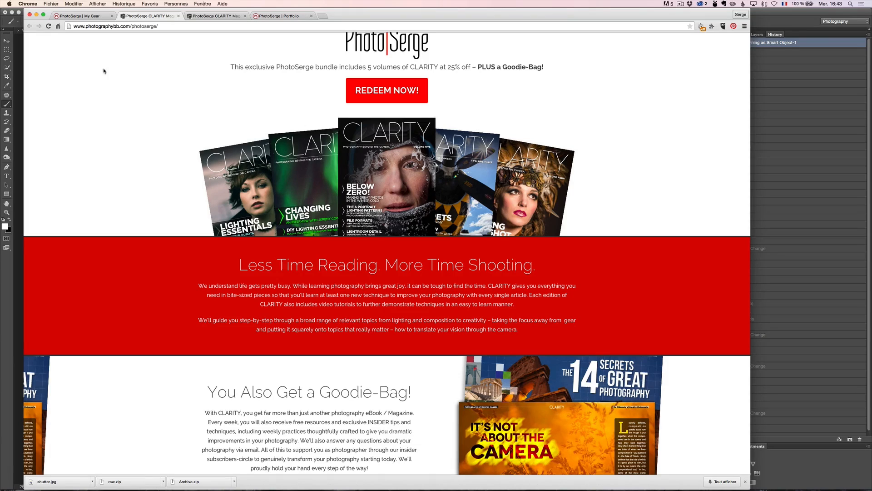
Open the YellowKorner fine art prints from the PhotoSerge portfolio page and look through the photographs on sale.
{"action": "left_click", "coordinate": [278, 16]}
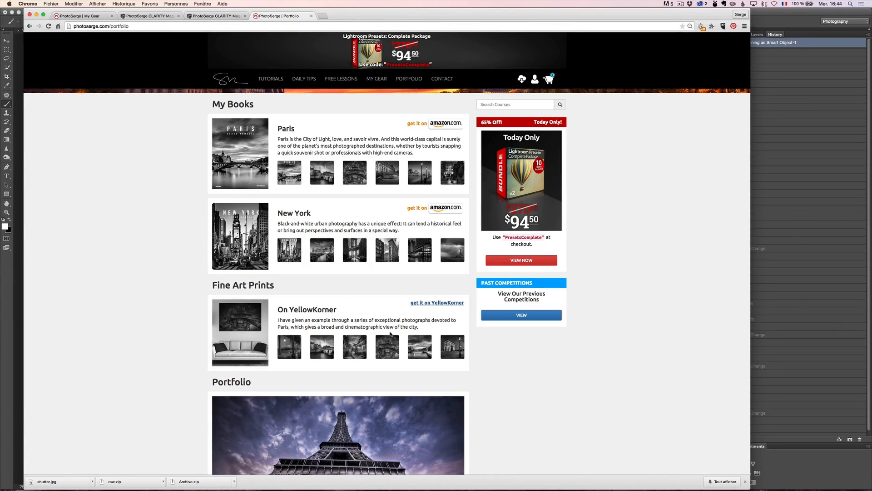
{"action": "left_click", "coordinate": [449, 307]}
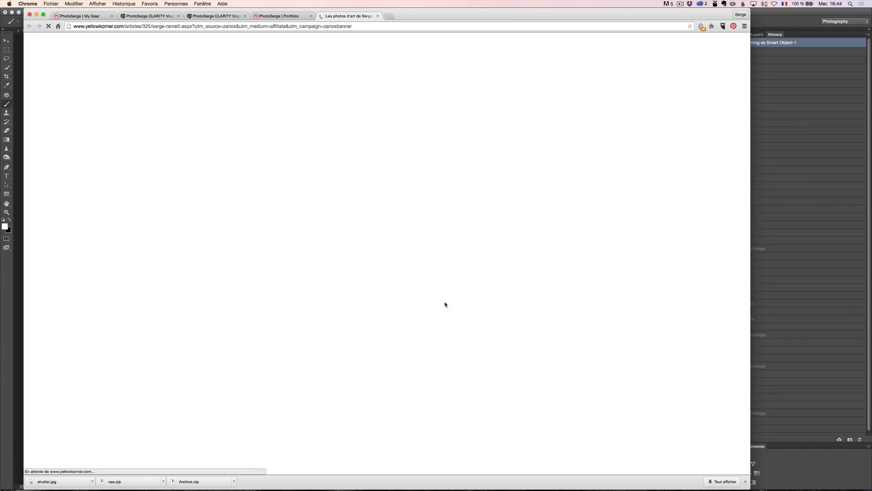
{"action": "scroll", "coordinate": [445, 293], "scroll_direction": "down", "scroll_amount": 5}
{"action": "scroll", "coordinate": [444, 293], "scroll_direction": "down", "scroll_amount": 7}
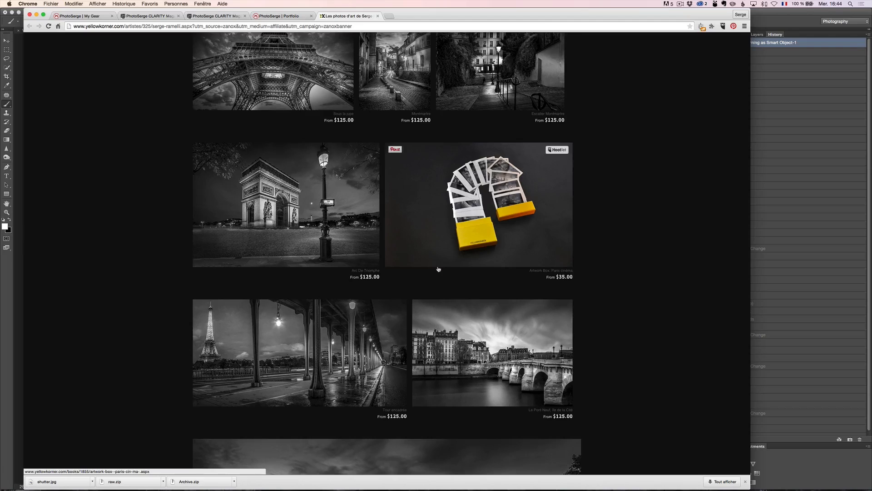
{"action": "scroll", "coordinate": [491, 201], "scroll_direction": "up", "scroll_amount": 9}
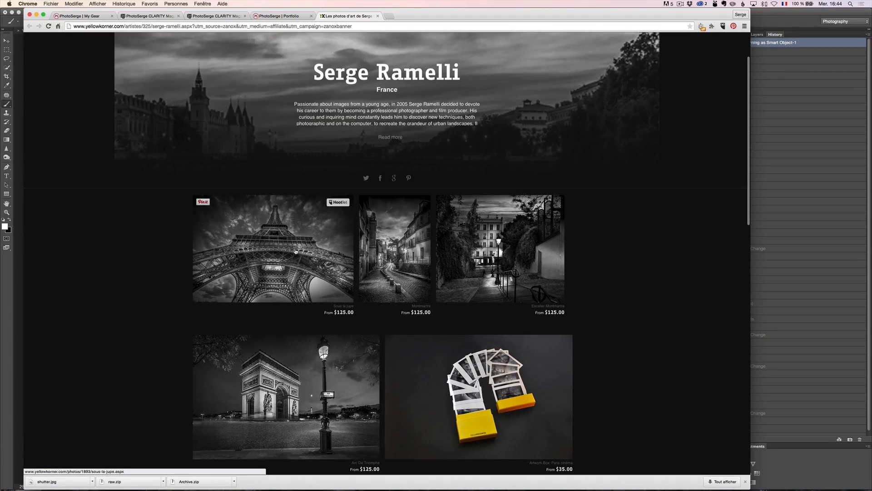
Switch to Photoshop, open the DamasGateMorning smart object in Camera Raw and set its exposure to -0.40.
{"action": "key", "text": "super+Tab"}
{"action": "key", "text": "super+Tab"}
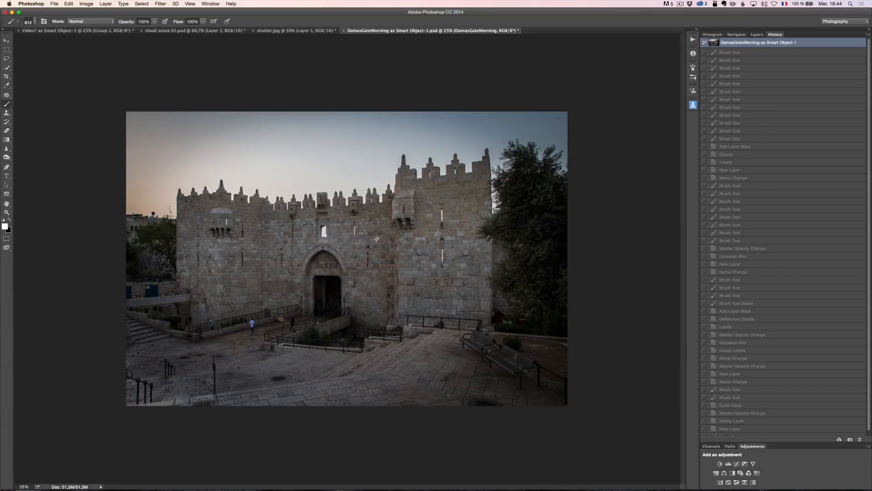
{"action": "left_click", "coordinate": [756, 35]}
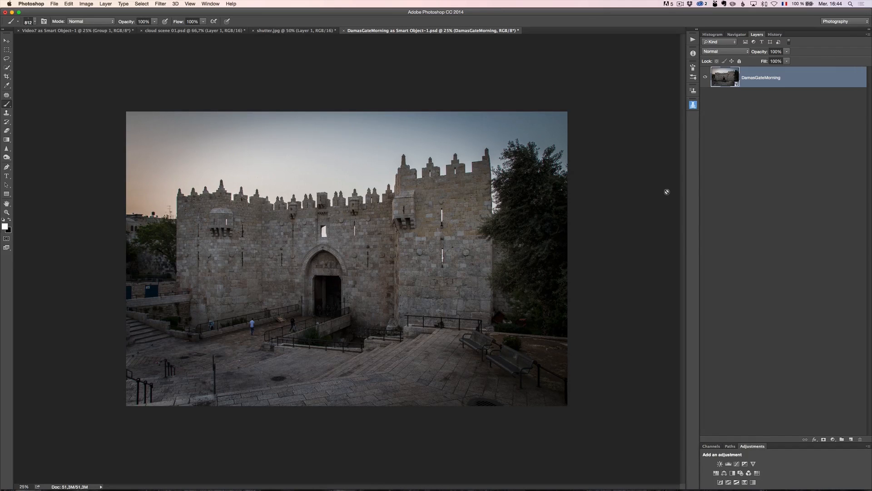
{"action": "double_click", "coordinate": [728, 80]}
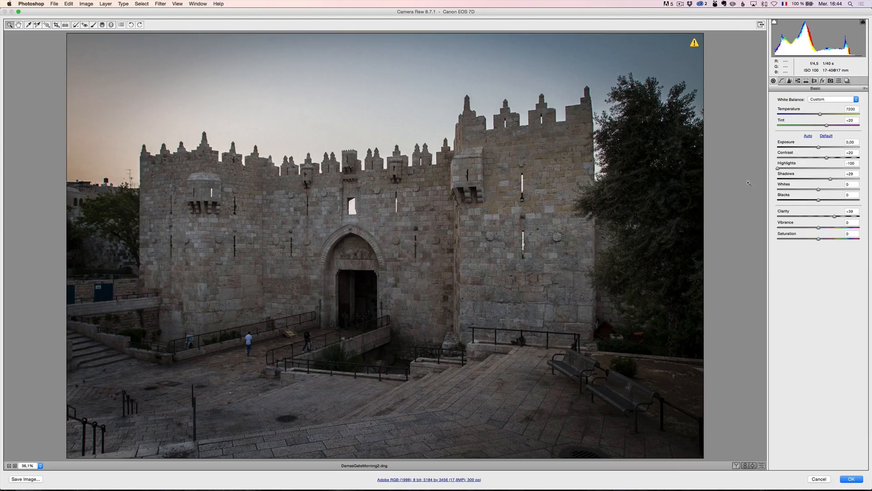
{"action": "left_click_drag", "start_coordinate": [819, 146], "coordinate": [815, 148]}
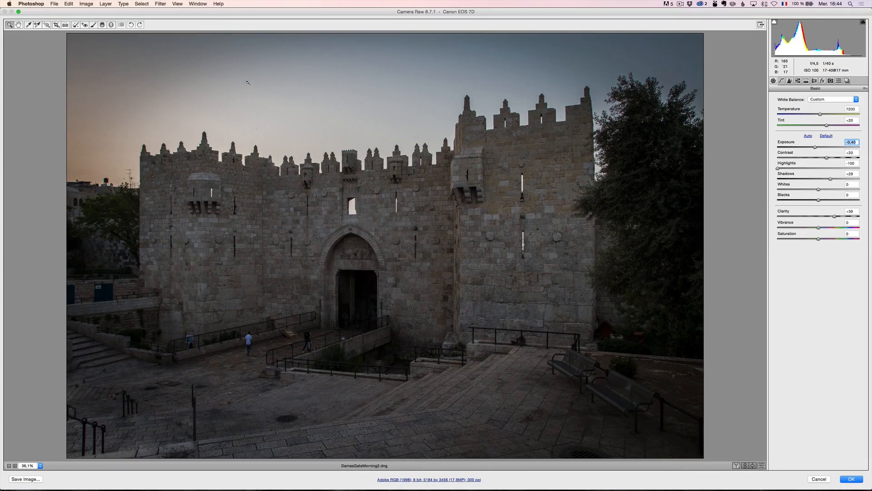
Add a graduated filter with exposure -0.50 from the sky down across the walls, and brush its mask along the battlements with Auto Mask.
{"action": "left_click", "coordinate": [102, 26]}
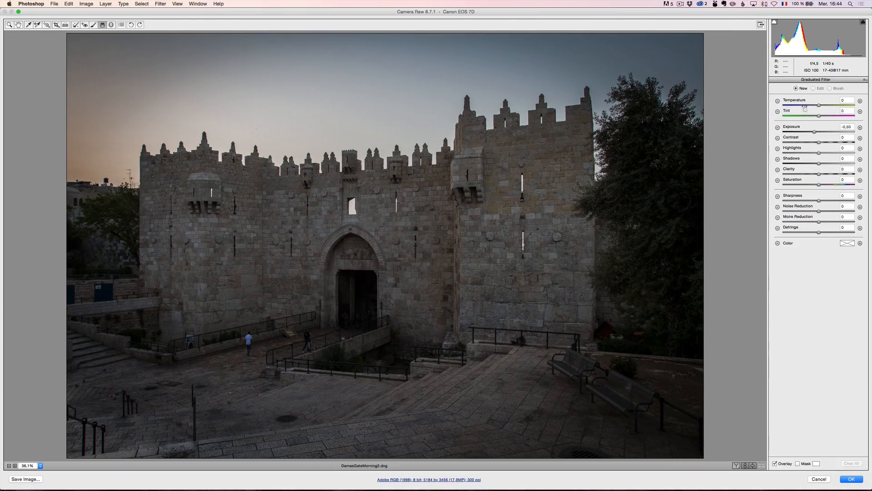
{"action": "left_click_drag", "start_coordinate": [404, 125], "coordinate": [413, 254]}
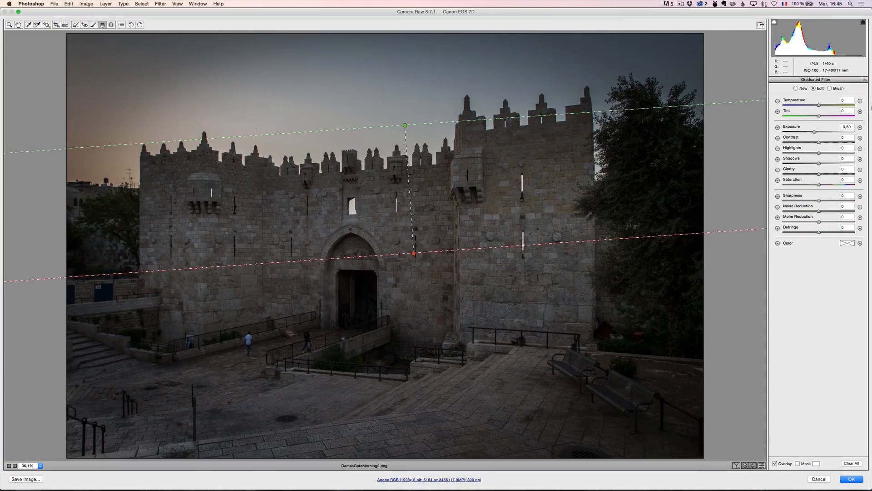
{"action": "left_click", "coordinate": [838, 89]}
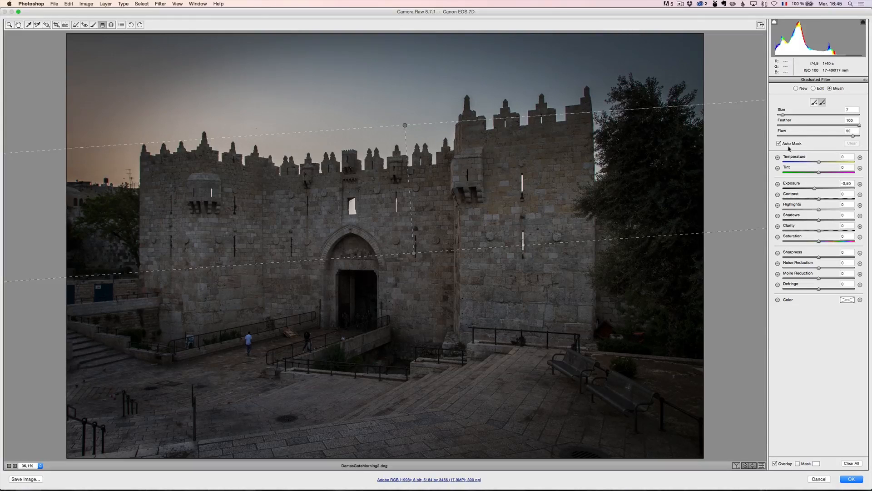
{"action": "mouse_move", "coordinate": [583, 116]}
{"action": "left_mouse_down"}
{"action": "mouse_move", "coordinate": [569, 142]}
{"action": "mouse_move", "coordinate": [551, 141]}
{"action": "mouse_move", "coordinate": [547, 121]}
{"action": "mouse_move", "coordinate": [534, 141]}
{"action": "mouse_move", "coordinate": [508, 125]}
{"action": "mouse_move", "coordinate": [500, 140]}
{"action": "mouse_move", "coordinate": [480, 144]}
{"action": "mouse_move", "coordinate": [467, 187]}
{"action": "mouse_move", "coordinate": [443, 176]}
{"action": "mouse_move", "coordinate": [448, 161]}
{"action": "mouse_move", "coordinate": [441, 189]}
{"action": "mouse_move", "coordinate": [427, 164]}
{"action": "mouse_move", "coordinate": [418, 194]}
{"action": "mouse_move", "coordinate": [396, 179]}
{"action": "mouse_move", "coordinate": [395, 164]}
{"action": "mouse_move", "coordinate": [391, 189]}
{"action": "mouse_move", "coordinate": [376, 171]}
{"action": "mouse_move", "coordinate": [363, 198]}
{"action": "mouse_move", "coordinate": [351, 176]}
{"action": "mouse_move", "coordinate": [332, 175]}
{"action": "mouse_move", "coordinate": [310, 206]}
{"action": "mouse_move", "coordinate": [304, 185]}
{"action": "mouse_move", "coordinate": [295, 203]}
{"action": "mouse_move", "coordinate": [284, 180]}
{"action": "mouse_move", "coordinate": [262, 175]}
{"action": "mouse_move", "coordinate": [181, 172]}
{"action": "mouse_move", "coordinate": [160, 183]}
{"action": "left_mouse_up"}
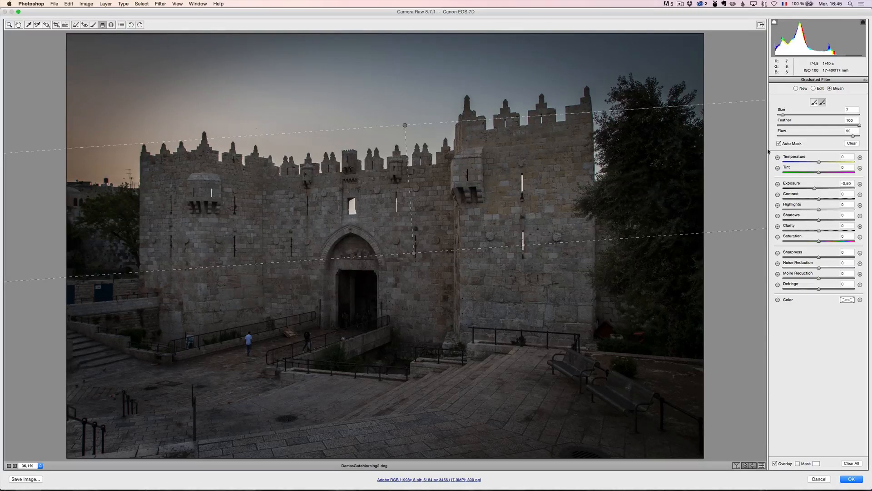
Set the graduated filter's exposure to -1.50 and apply the Camera Raw edits to the smart object.
{"action": "left_click", "coordinate": [814, 89]}
{"action": "left_click_drag", "start_coordinate": [813, 132], "coordinate": [805, 132]}
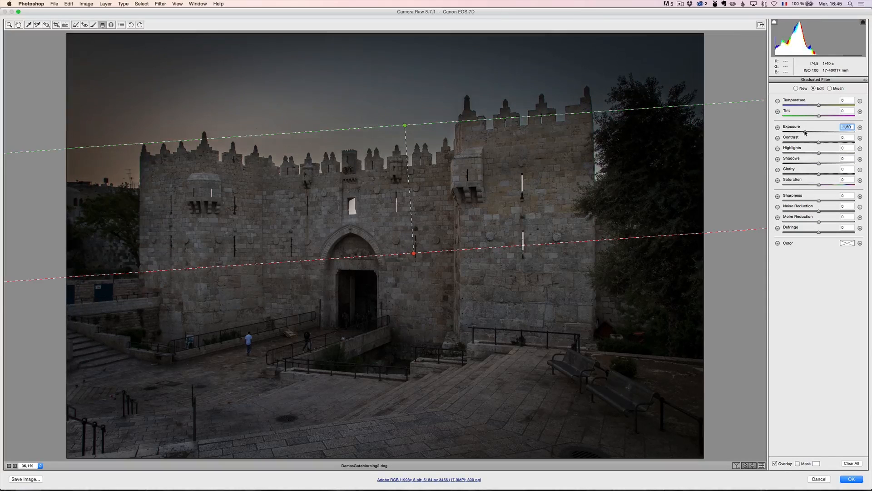
{"action": "left_click", "coordinate": [858, 481]}
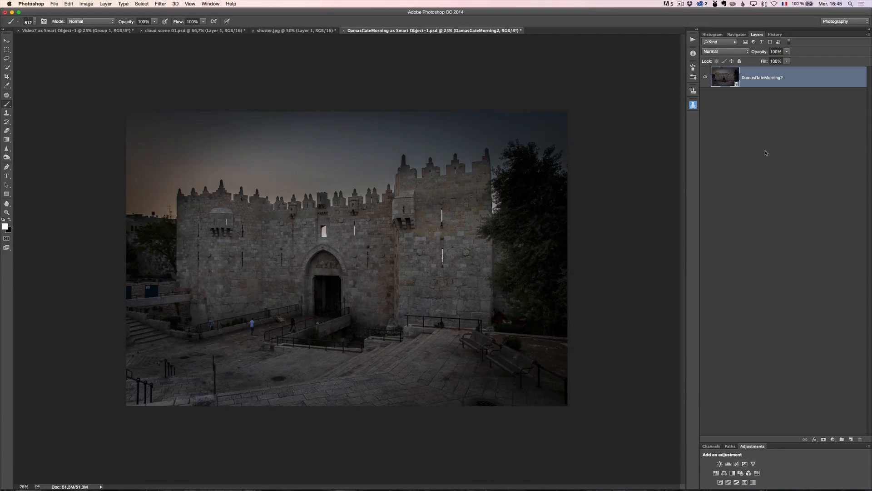
Create a new layer above the gate photo and name it "dark clouds".
{"action": "left_click", "coordinate": [851, 440]}
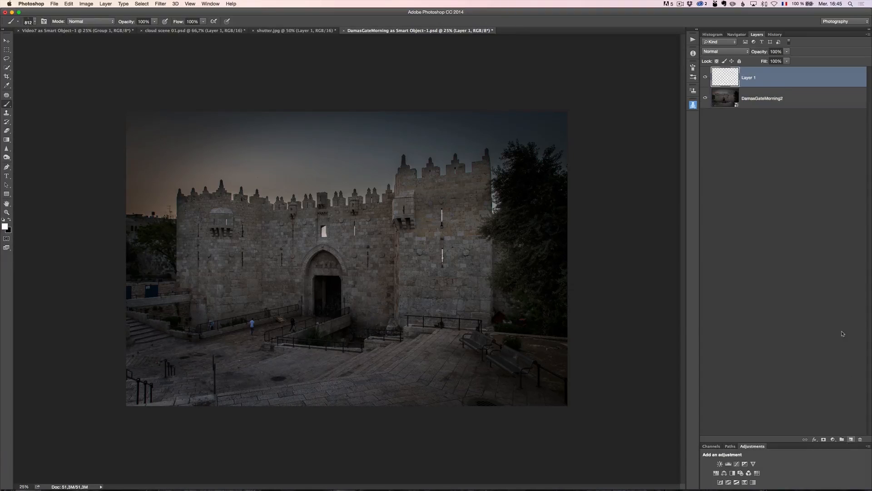
{"action": "double_click", "coordinate": [752, 77]}
{"action": "type", "text": "dark clouds"}
{"action": "key", "text": "Return"}
Load the Photo Serge Rain, Sky and Clouds, and Snow and Lightning brush files from the Weather Pack brushes folder.
{"action": "left_click", "coordinate": [29, 22]}
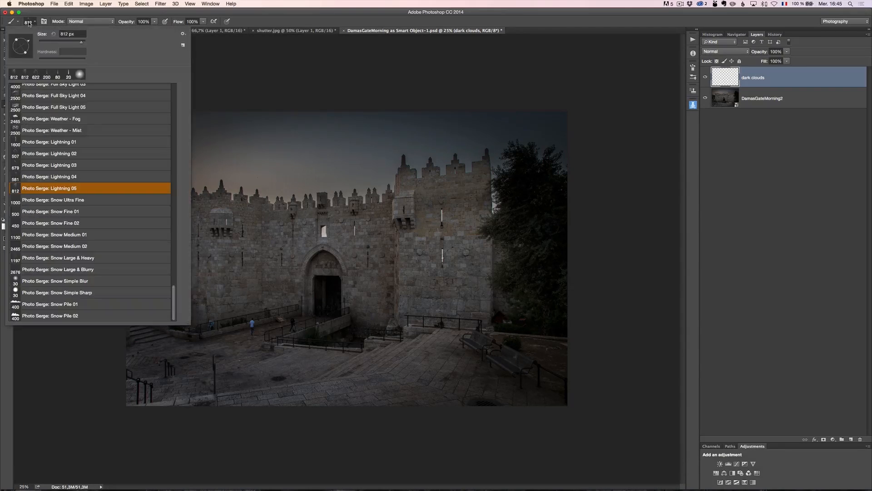
{"action": "mouse_move", "coordinate": [175, 308]}
{"action": "left_mouse_down"}
{"action": "mouse_move", "coordinate": [172, 99]}
{"action": "mouse_move", "coordinate": [170, 319]}
{"action": "left_mouse_up"}
{"action": "left_click", "coordinate": [15, 91]}
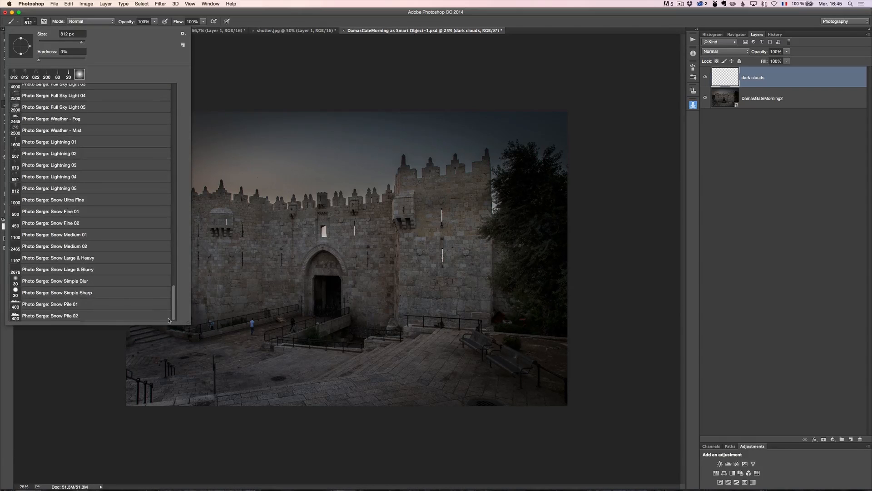
{"action": "left_click", "coordinate": [183, 34]}
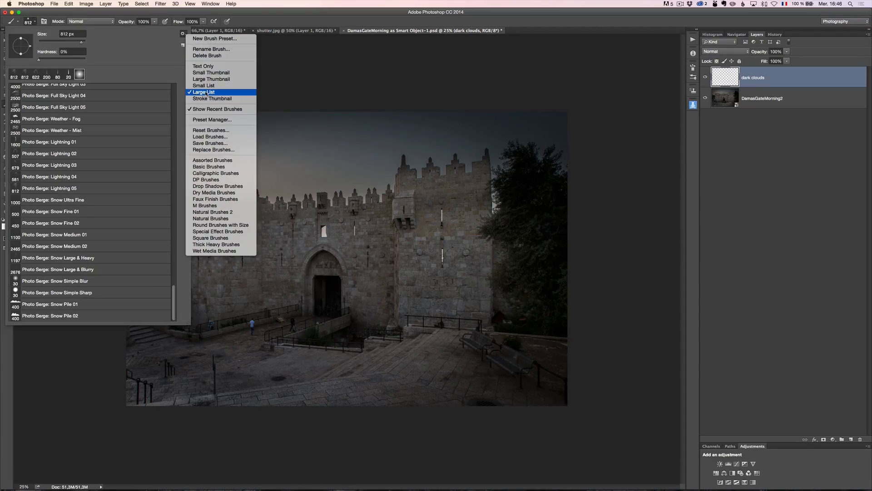
{"action": "left_click", "coordinate": [220, 136]}
{"action": "left_click_drag", "start_coordinate": [408, 63], "coordinate": [519, 67]}
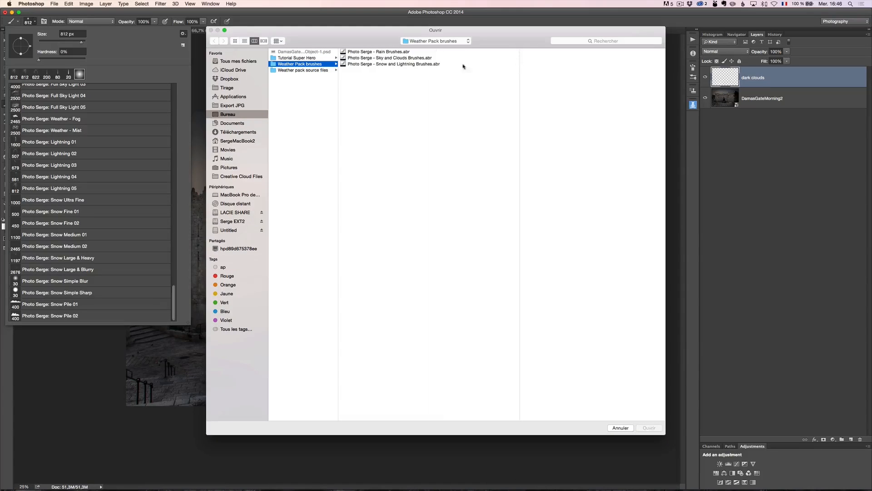
{"action": "left_click", "coordinate": [404, 52]}
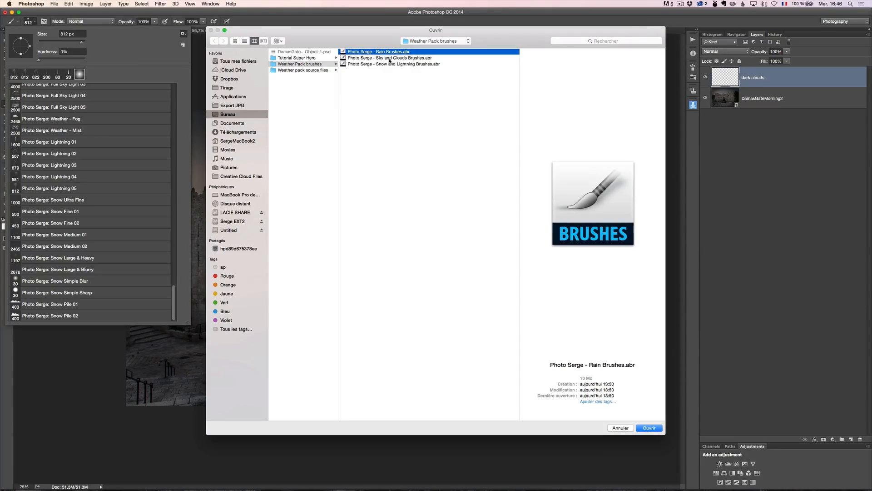
{"action": "left_click", "coordinate": [389, 59]}
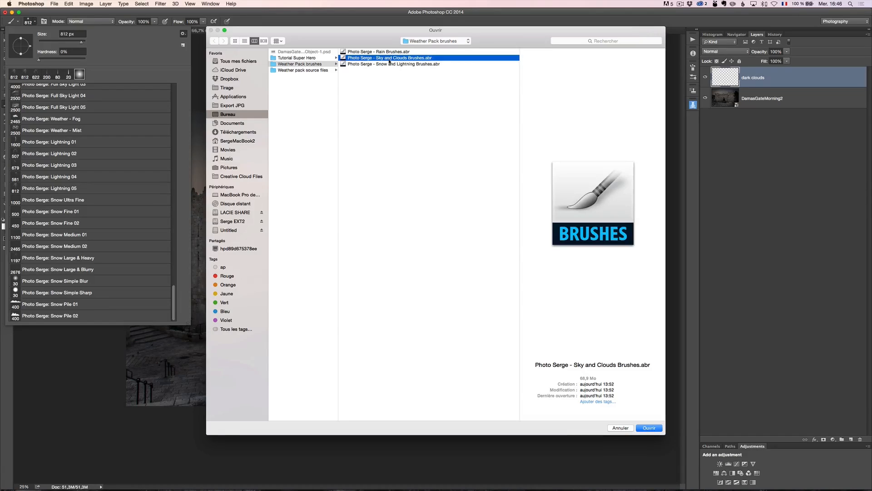
{"action": "left_click", "coordinate": [389, 65]}
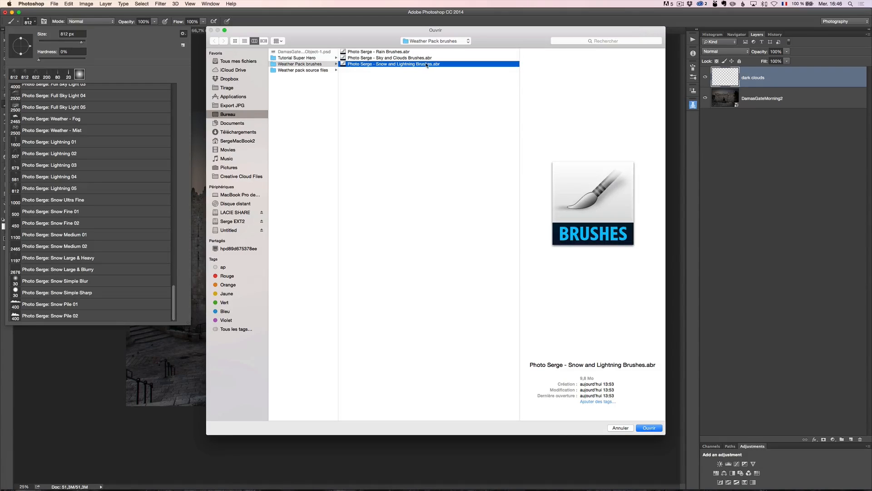
{"action": "left_click", "coordinate": [394, 53], "text": "shift"}
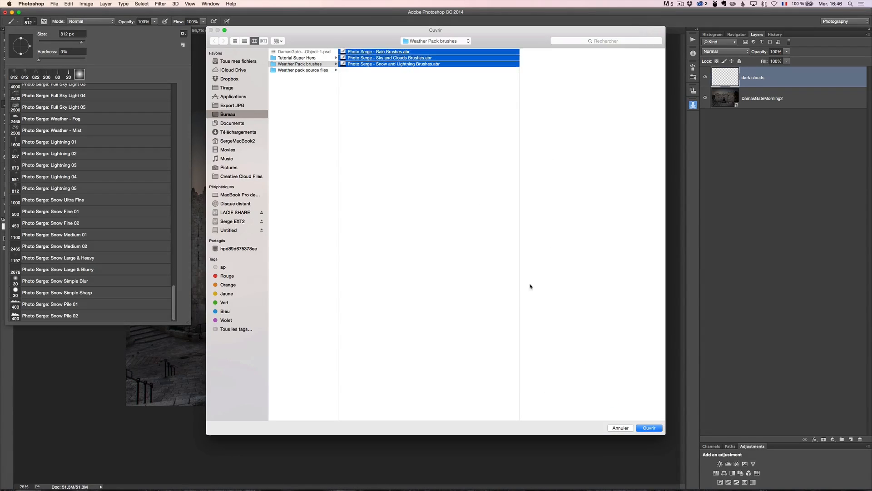
{"action": "left_click", "coordinate": [650, 427]}
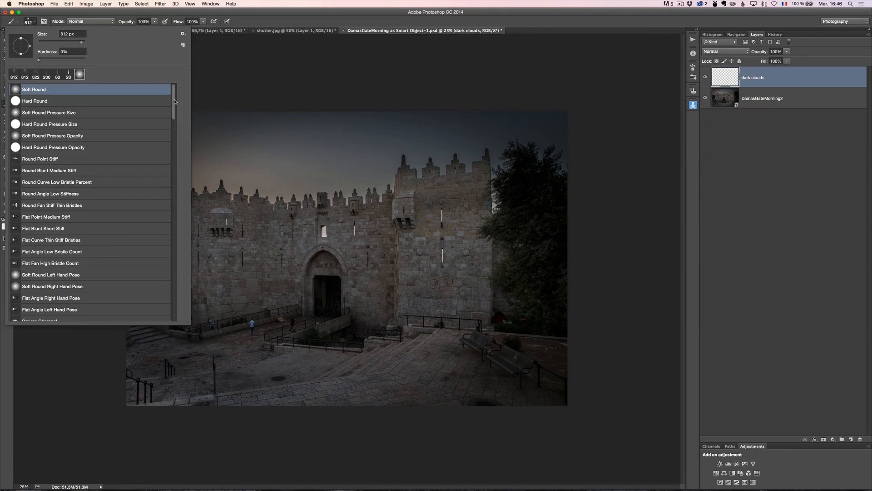
Try one 3000 px stamp of the Photo Serge: Full Sky Dark 05 brush over the gate on the dark clouds layer, and undo it.
{"action": "left_click_drag", "start_coordinate": [174, 101], "coordinate": [185, 313]}
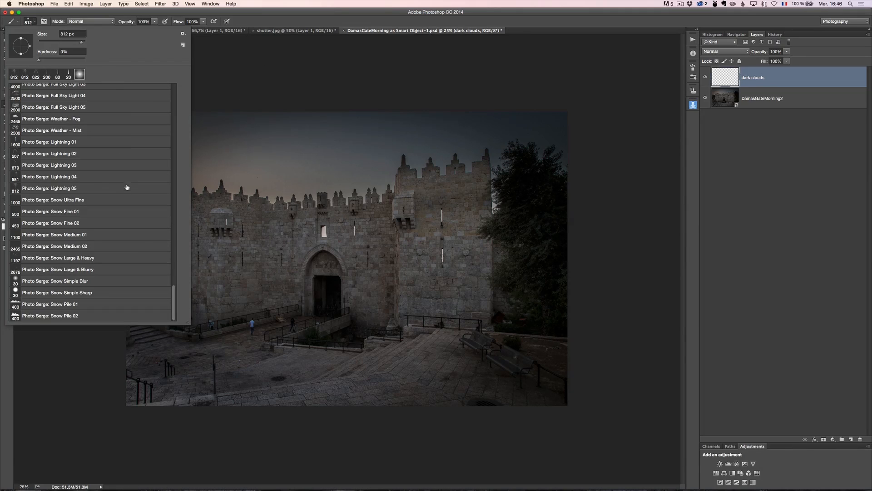
{"action": "left_click_drag", "start_coordinate": [174, 289], "coordinate": [178, 265]}
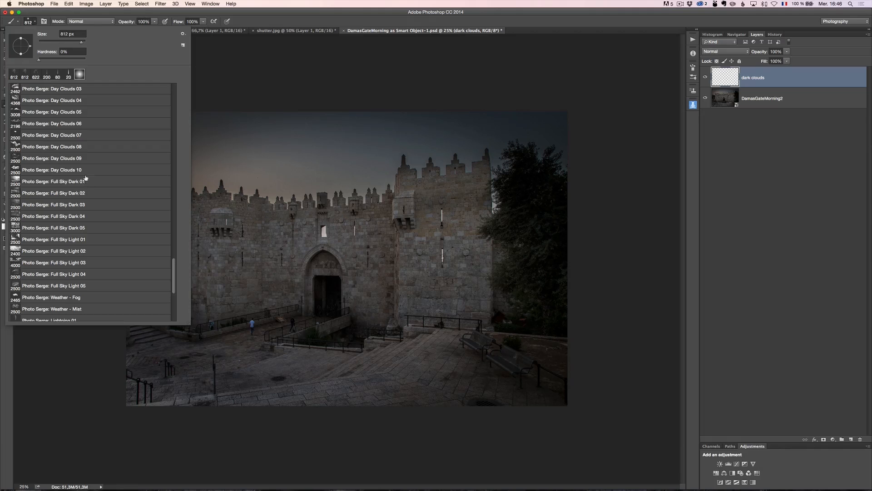
{"action": "left_click", "coordinate": [38, 232]}
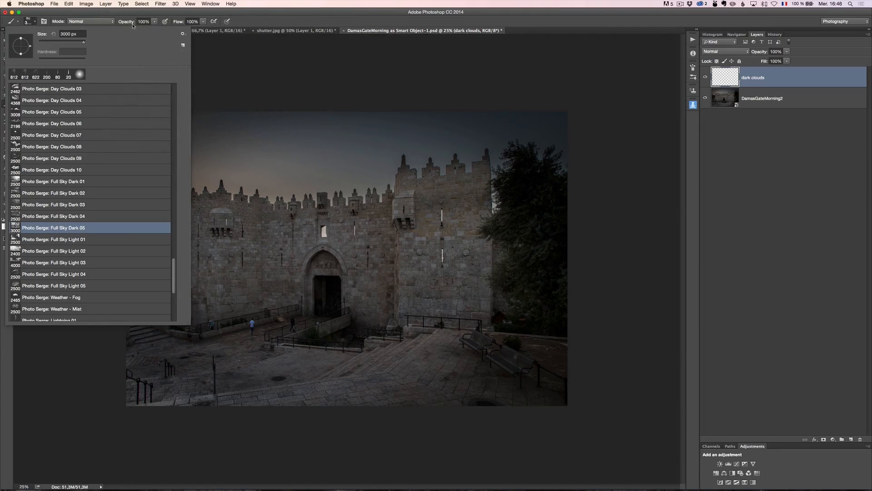
{"action": "left_click", "coordinate": [326, 202]}
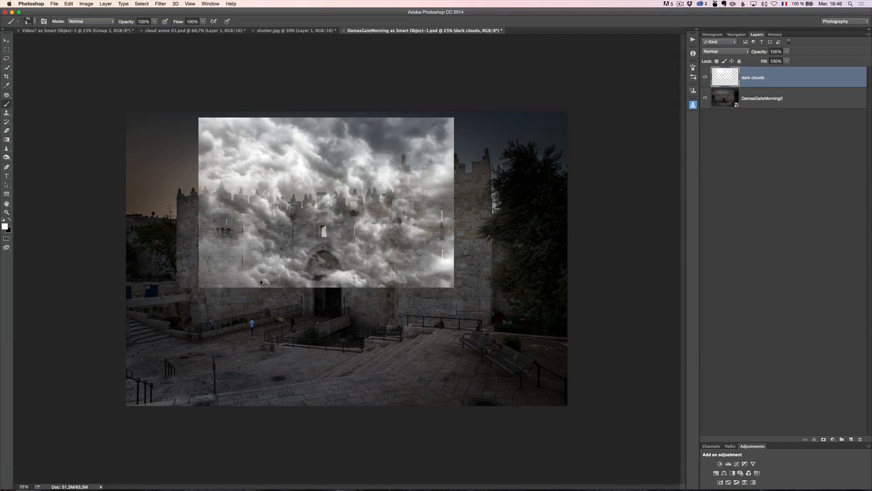
{"action": "key", "text": "super+z"}
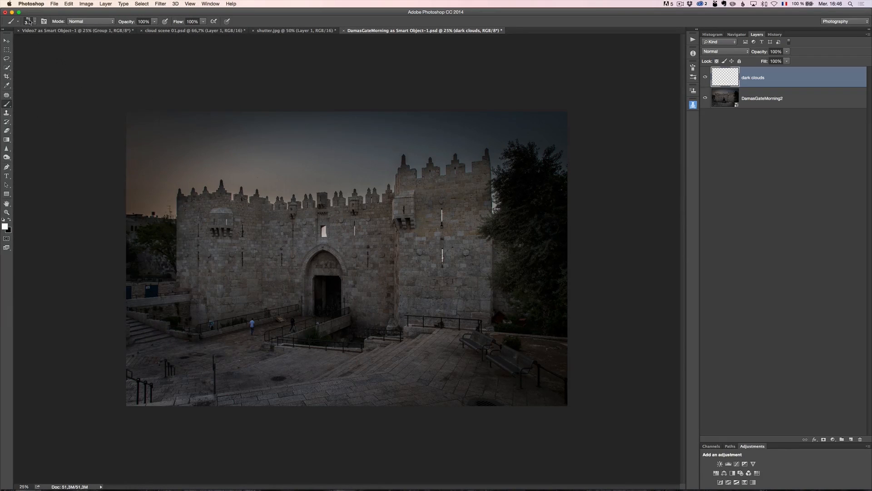
Stamp the Photo Serge: Full Sky Dark 02 brush once at 2500 px over the upper middle of the photo on the dark clouds layer.
{"action": "left_click", "coordinate": [34, 21]}
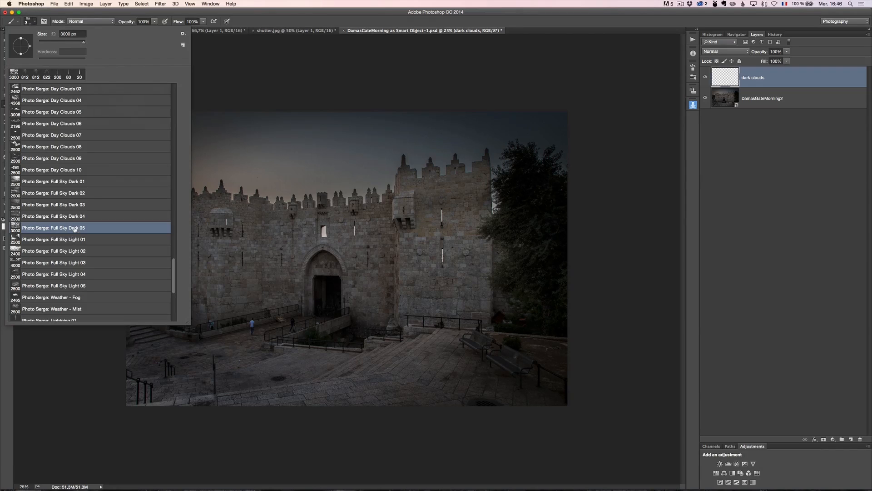
{"action": "left_click", "coordinate": [79, 195]}
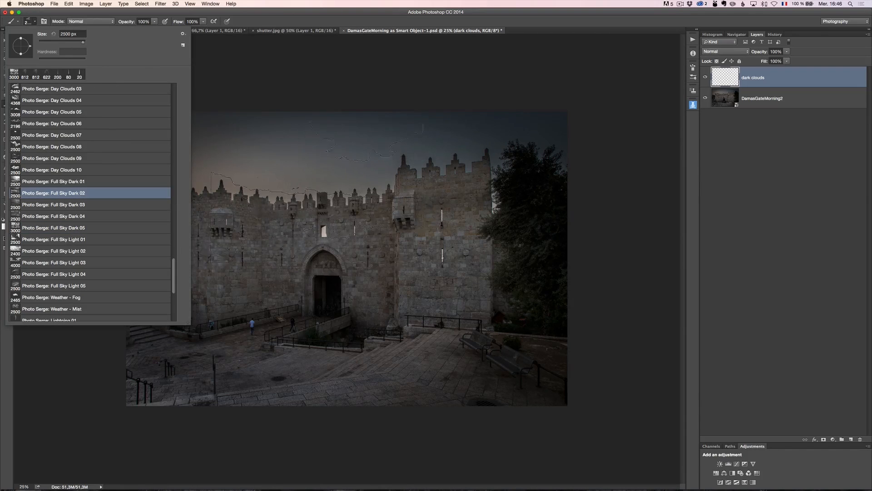
{"action": "left_click", "coordinate": [328, 187]}
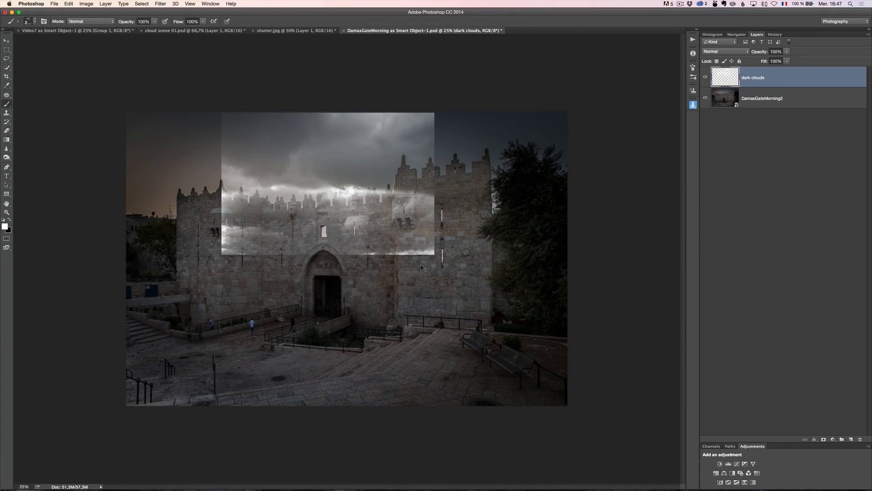
Scale the stamped clouds to about 207% so they span the photo's full width, and move them up over the sky.
{"action": "key", "text": "super+t"}
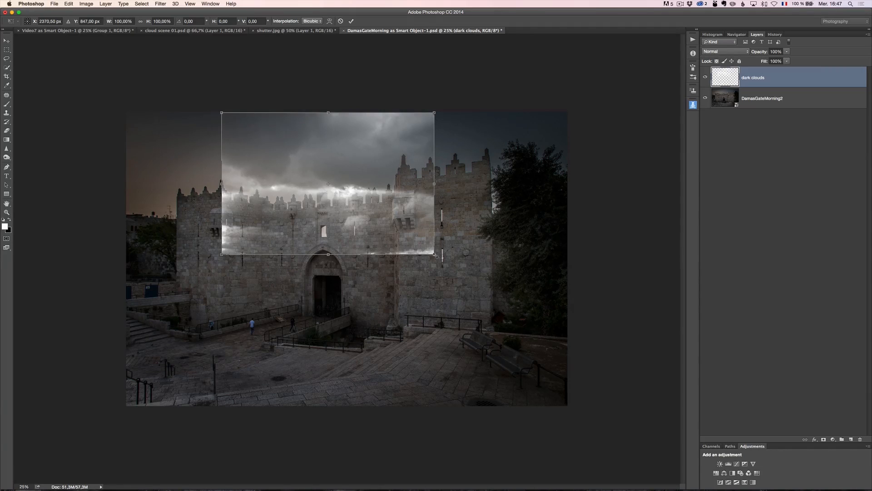
{"action": "left_click_drag", "start_coordinate": [434, 255], "coordinate": [549, 365]}
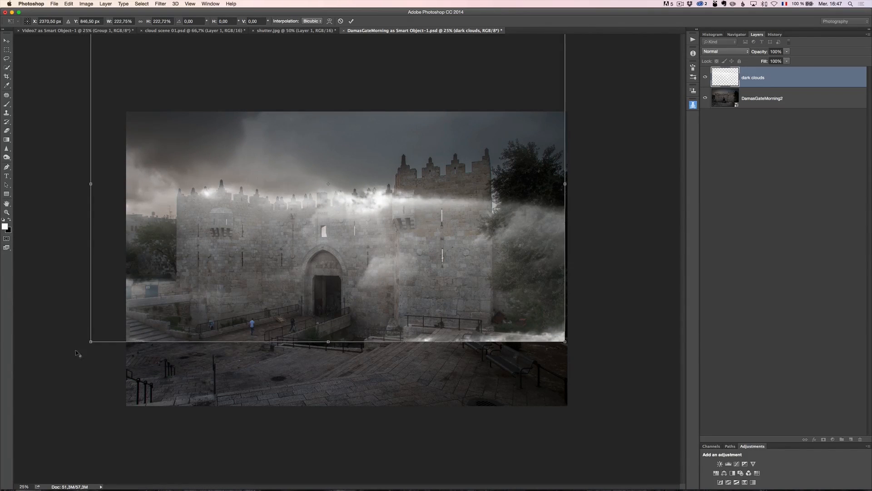
{"action": "left_click_drag", "start_coordinate": [90, 342], "coordinate": [170, 319]}
{"action": "left_click_drag", "start_coordinate": [538, 331], "coordinate": [566, 351]}
{"action": "left_click_drag", "start_coordinate": [398, 292], "coordinate": [397, 248]}
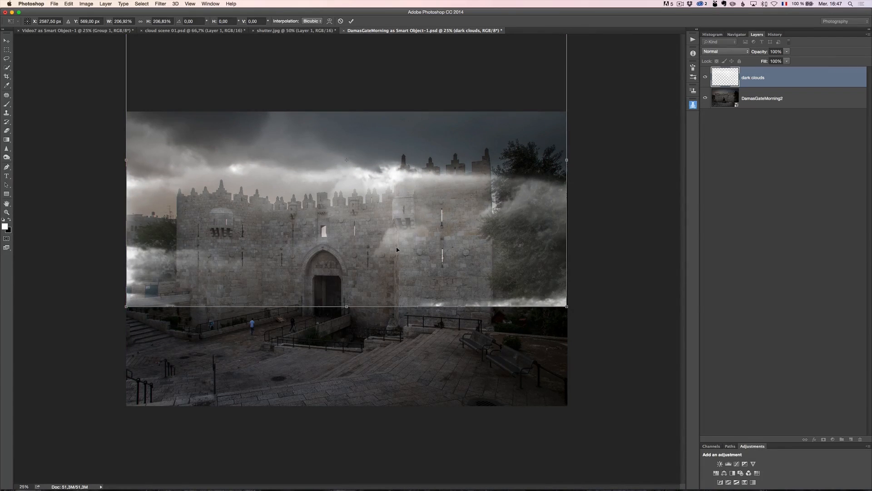
{"action": "key", "text": "Return"}
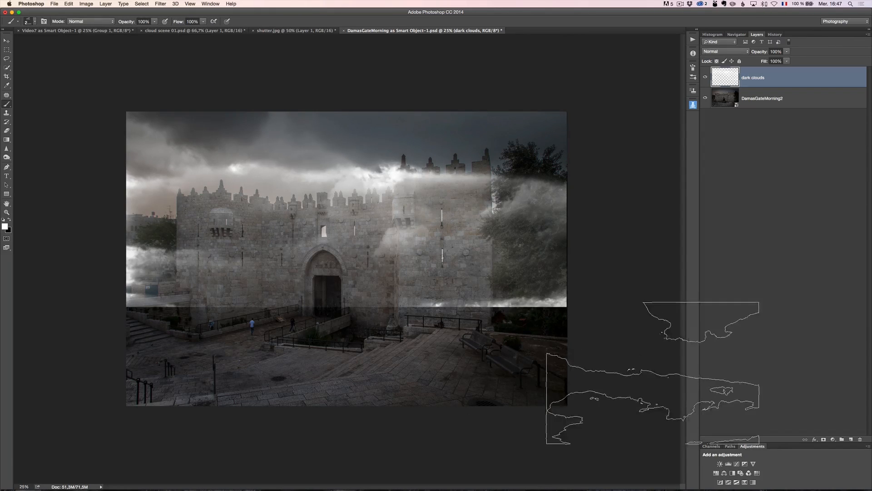
Choose the Soft Round brush and add a layer mask to the dark clouds layer.
{"action": "left_click", "coordinate": [30, 22]}
{"action": "scroll", "coordinate": [73, 90], "scroll_direction": "up", "scroll_amount": 15}
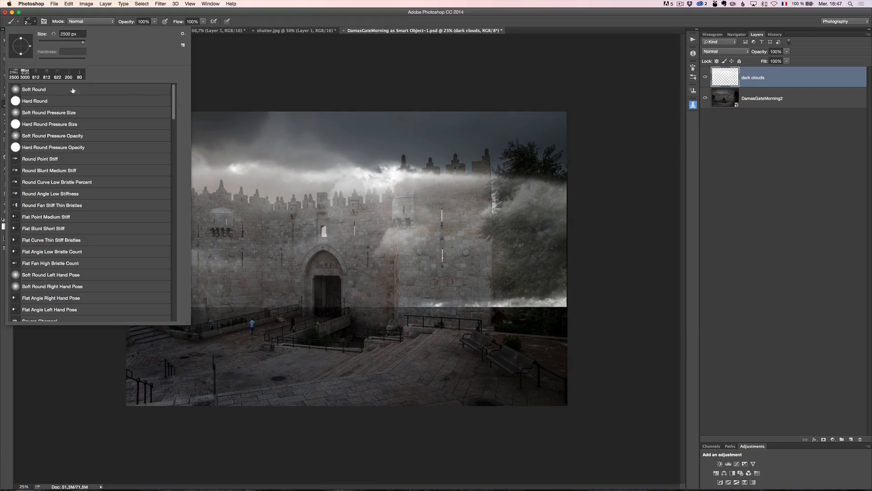
{"action": "left_click", "coordinate": [47, 89]}
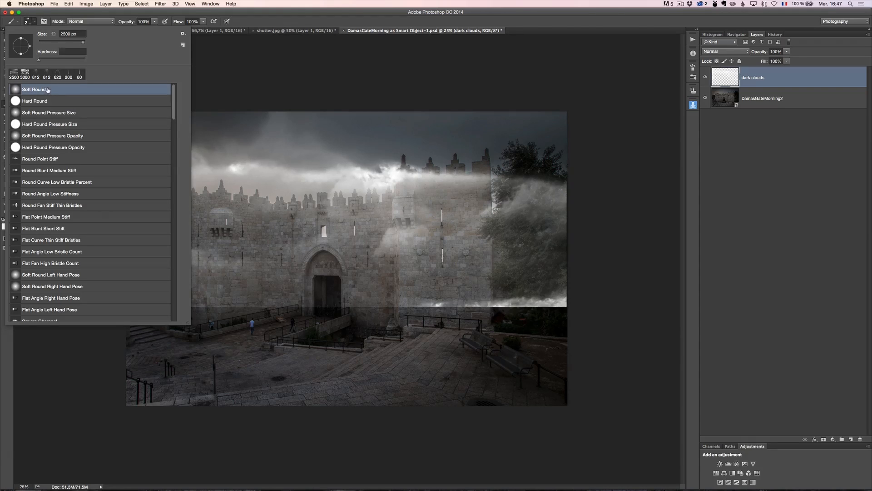
{"action": "left_click", "coordinate": [824, 439]}
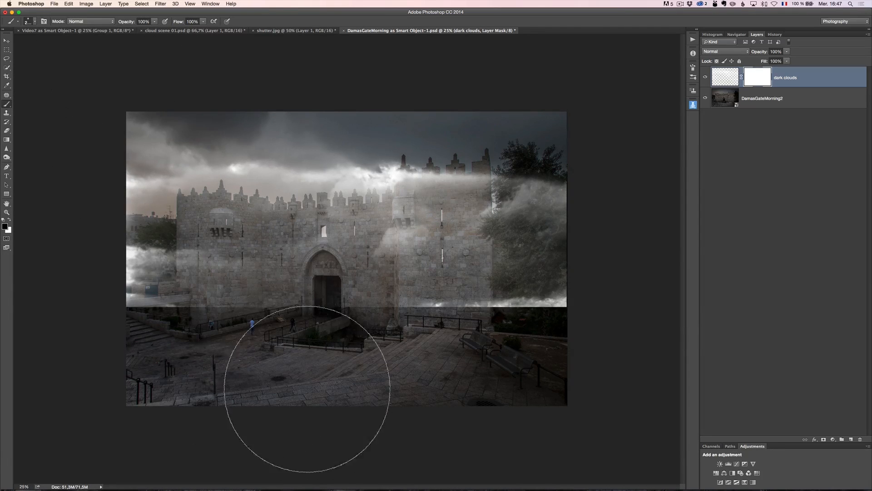
Mask the clouds off the lower wall, gate and large tree, painting black with a 741 px soft brush.
{"action": "scroll", "coordinate": [281, 364], "scroll_direction": "up", "scroll_amount": 3}
{"action": "mouse_move", "coordinate": [281, 364]}
{"action": "left_mouse_down"}
{"action": "mouse_move", "coordinate": [195, 364]}
{"action": "mouse_move", "coordinate": [185, 347]}
{"action": "left_mouse_up"}
{"action": "mouse_move", "coordinate": [244, 337]}
{"action": "left_mouse_down"}
{"action": "mouse_move", "coordinate": [327, 341]}
{"action": "mouse_move", "coordinate": [286, 334]}
{"action": "left_mouse_up"}
{"action": "mouse_move", "coordinate": [288, 274]}
{"action": "left_mouse_down"}
{"action": "mouse_move", "coordinate": [324, 270]}
{"action": "mouse_move", "coordinate": [125, 264]}
{"action": "mouse_move", "coordinate": [104, 213]}
{"action": "mouse_move", "coordinate": [201, 209]}
{"action": "mouse_move", "coordinate": [321, 240]}
{"action": "left_mouse_up"}
{"action": "left_click_drag", "start_coordinate": [376, 285], "coordinate": [369, 263]}
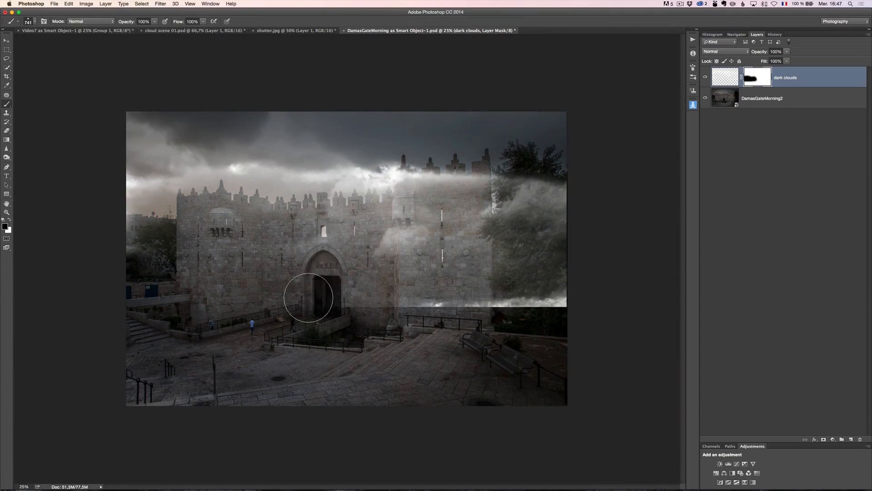
{"action": "mouse_move", "coordinate": [552, 299]}
{"action": "left_mouse_down"}
{"action": "mouse_move", "coordinate": [502, 294]}
{"action": "mouse_move", "coordinate": [549, 295]}
{"action": "left_mouse_up"}
{"action": "mouse_move", "coordinate": [555, 250]}
{"action": "left_mouse_down"}
{"action": "mouse_move", "coordinate": [345, 263]}
{"action": "mouse_move", "coordinate": [376, 260]}
{"action": "left_mouse_up"}
{"action": "left_click_drag", "start_coordinate": [427, 228], "coordinate": [409, 215]}
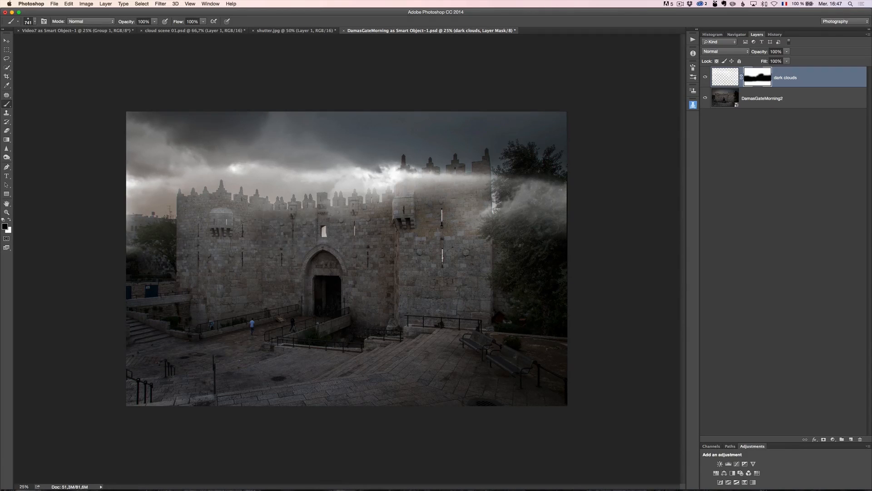
{"action": "mouse_move", "coordinate": [217, 235]}
{"action": "left_mouse_down"}
{"action": "mouse_move", "coordinate": [465, 238]}
{"action": "mouse_move", "coordinate": [513, 212]}
{"action": "mouse_move", "coordinate": [583, 218]}
{"action": "mouse_move", "coordinate": [496, 206]}
{"action": "mouse_move", "coordinate": [504, 203]}
{"action": "mouse_move", "coordinate": [591, 192]}
{"action": "mouse_move", "coordinate": [605, 210]}
{"action": "mouse_move", "coordinate": [484, 220]}
{"action": "left_mouse_up"}
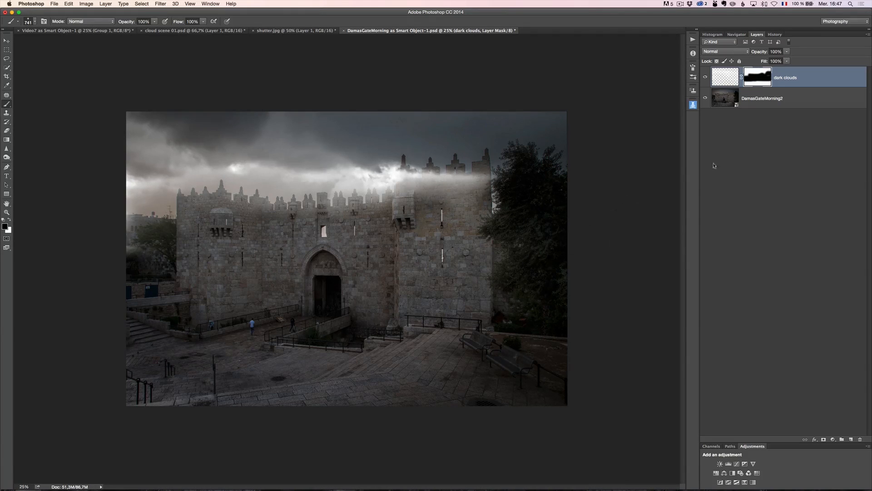
Unlink the dark clouds layer from its mask and move only the clouds up and slightly left.
{"action": "left_click", "coordinate": [741, 80]}
{"action": "left_click", "coordinate": [7, 41]}
{"action": "left_click_drag", "start_coordinate": [374, 175], "coordinate": [352, 135]}
{"action": "left_click", "coordinate": [725, 79]}
Paint black on the mask over the clouds left on the trees beside the wall, and compare with the clouds layer hidden.
{"action": "left_click", "coordinate": [761, 83]}
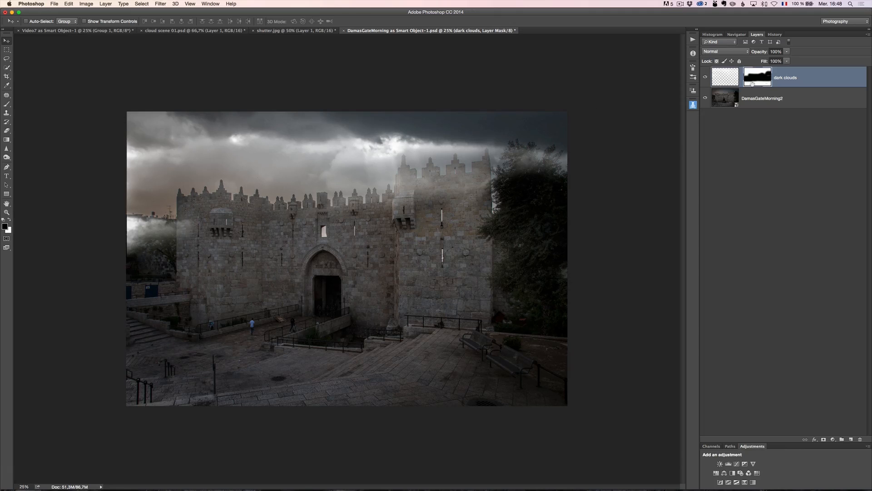
{"action": "key", "text": "b"}
{"action": "left_click_drag", "start_coordinate": [200, 228], "coordinate": [140, 234]}
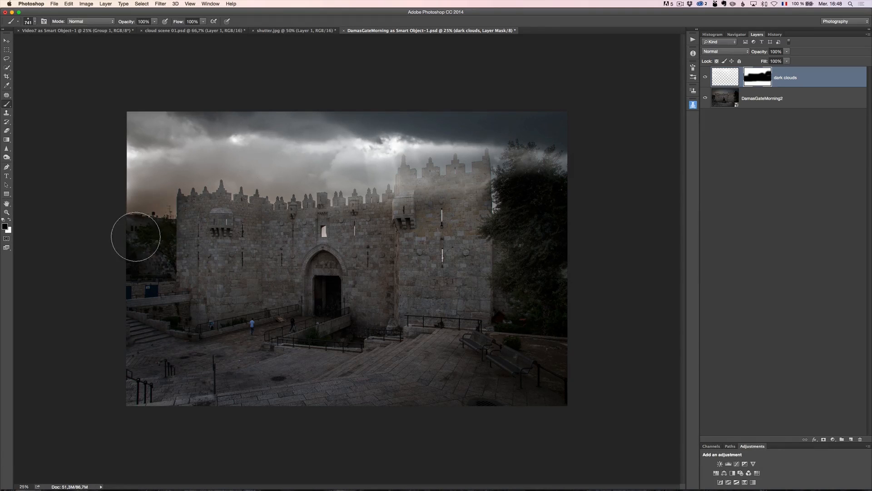
{"action": "mouse_move", "coordinate": [482, 236]}
{"action": "left_mouse_down"}
{"action": "mouse_move", "coordinate": [467, 249]}
{"action": "mouse_move", "coordinate": [454, 206]}
{"action": "mouse_move", "coordinate": [499, 210]}
{"action": "mouse_move", "coordinate": [504, 193]}
{"action": "mouse_move", "coordinate": [567, 193]}
{"action": "left_mouse_up"}
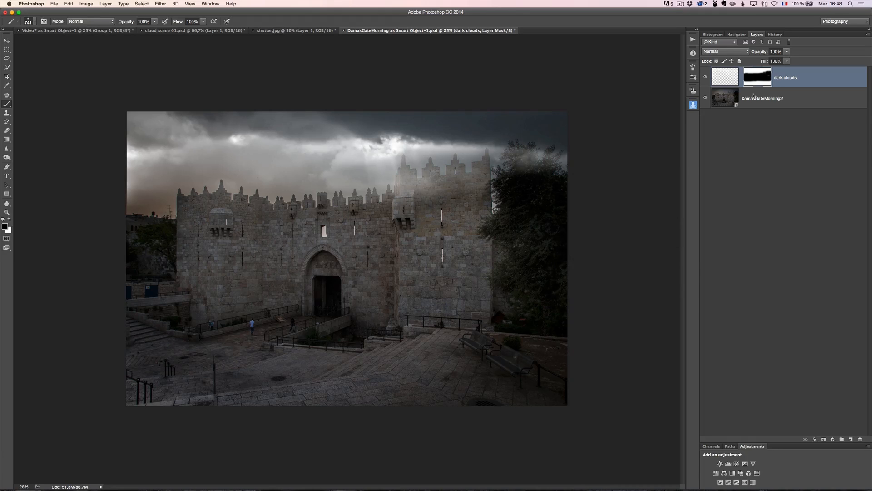
{"action": "left_click", "coordinate": [705, 77]}
{"action": "left_click", "coordinate": [705, 78]}
Add a Curves adjustment above the dark clouds layer and darken the midtones with a point at input 141, output 114.
{"action": "left_click", "coordinate": [834, 440]}
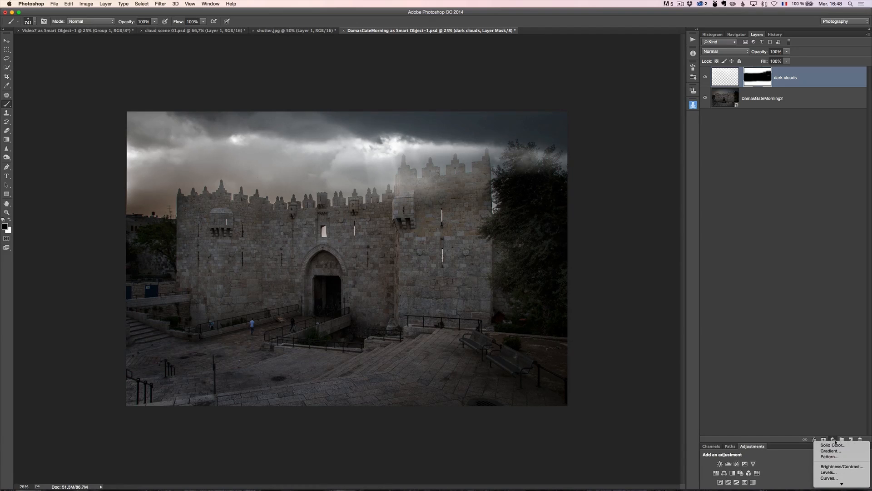
{"action": "left_click", "coordinate": [828, 432]}
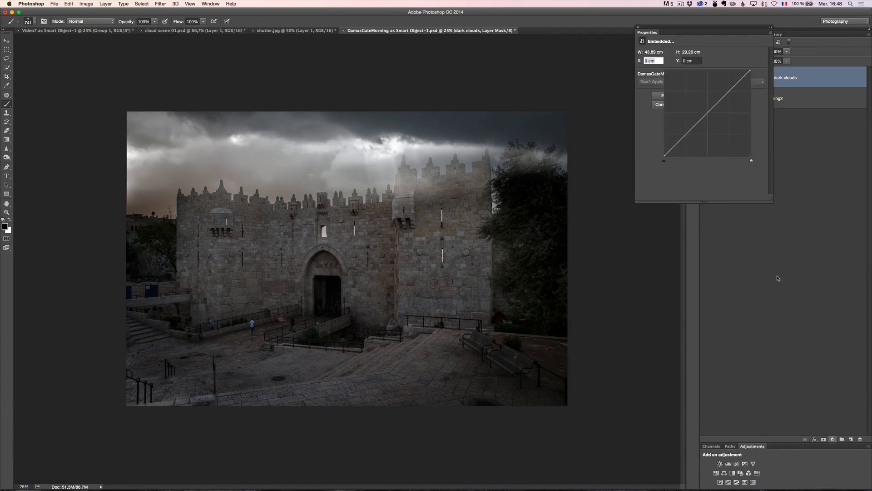
{"action": "left_click_drag", "start_coordinate": [710, 115], "coordinate": [713, 117]}
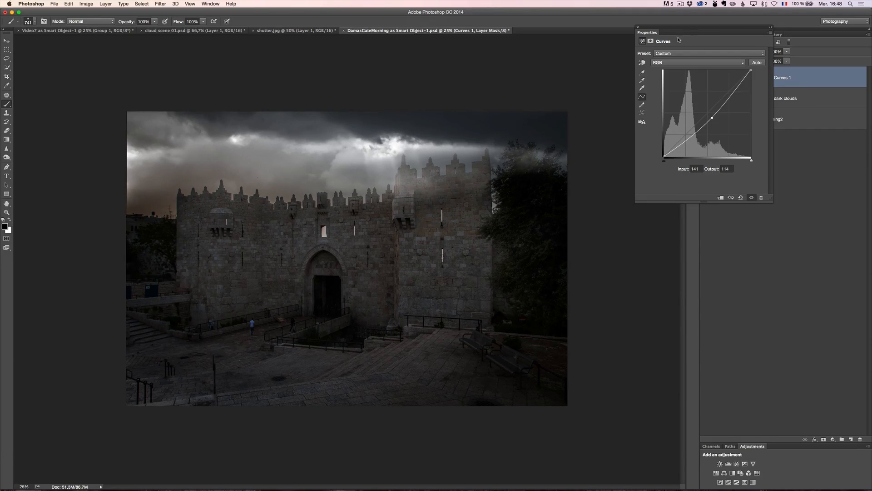
{"action": "left_click", "coordinate": [637, 27]}
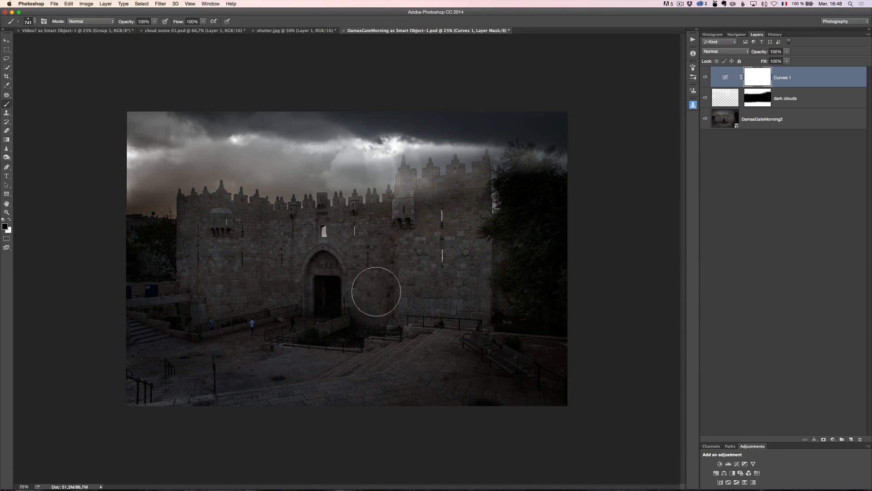
Reopen the gate smart object in Camera Raw, brush the wall with exposure +0.50 and clarity +35, and apply the edits.
{"action": "left_click", "coordinate": [730, 123]}
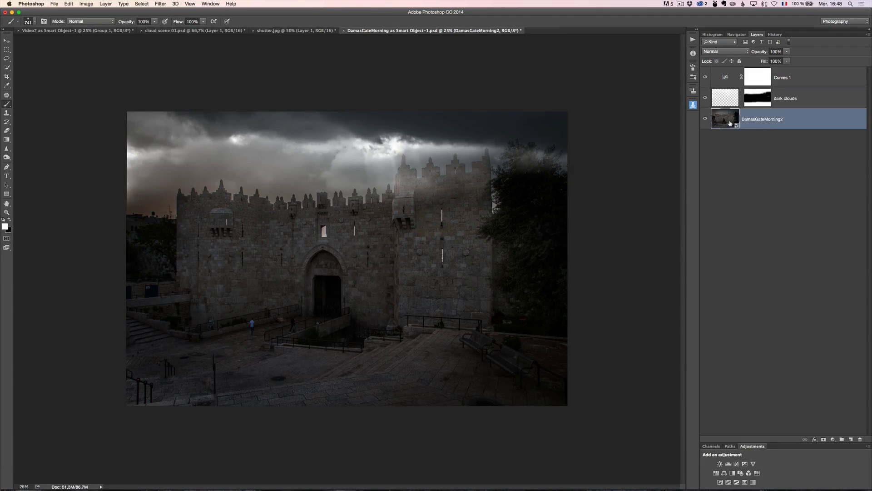
{"action": "double_click", "coordinate": [724, 123]}
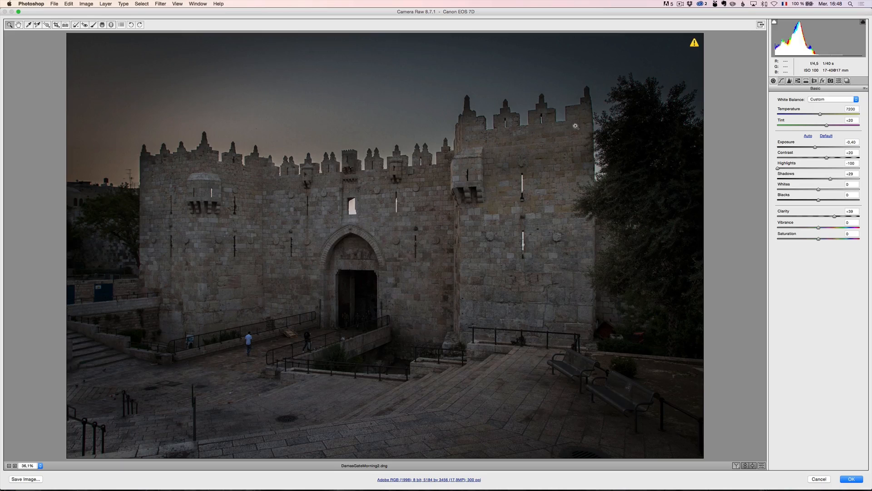
{"action": "left_click", "coordinate": [94, 25]}
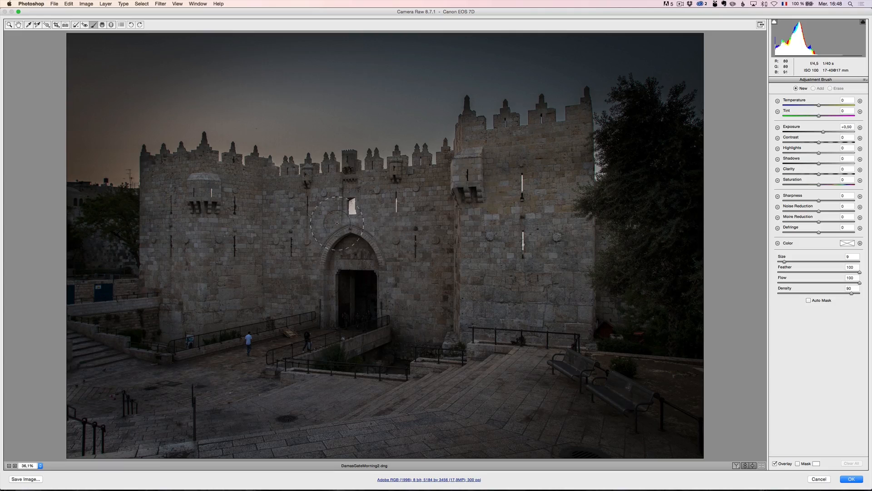
{"action": "mouse_move", "coordinate": [227, 254]}
{"action": "left_mouse_down"}
{"action": "mouse_move", "coordinate": [250, 223]}
{"action": "mouse_move", "coordinate": [291, 236]}
{"action": "mouse_move", "coordinate": [381, 231]}
{"action": "mouse_move", "coordinate": [477, 250]}
{"action": "mouse_move", "coordinate": [545, 218]}
{"action": "mouse_move", "coordinate": [522, 282]}
{"action": "left_mouse_up"}
{"action": "left_click_drag", "start_coordinate": [309, 194], "coordinate": [313, 195]}
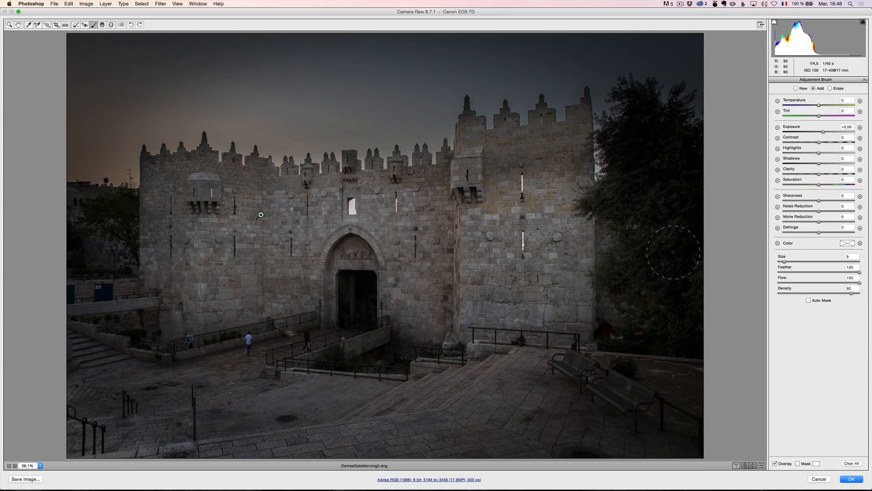
{"action": "left_click", "coordinate": [834, 173]}
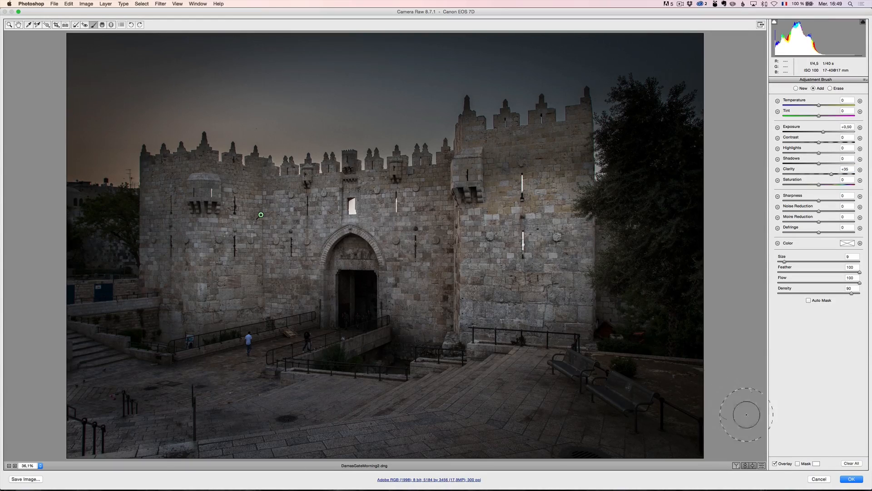
{"action": "left_click", "coordinate": [851, 479]}
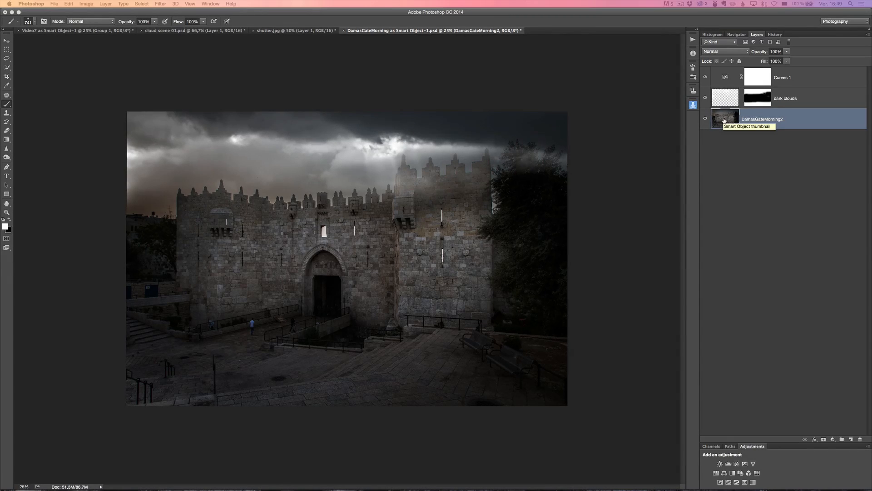
Darken the Curves 1 adjustment further by moving its midtone point to input 145, output 111.
{"action": "left_click", "coordinate": [723, 78]}
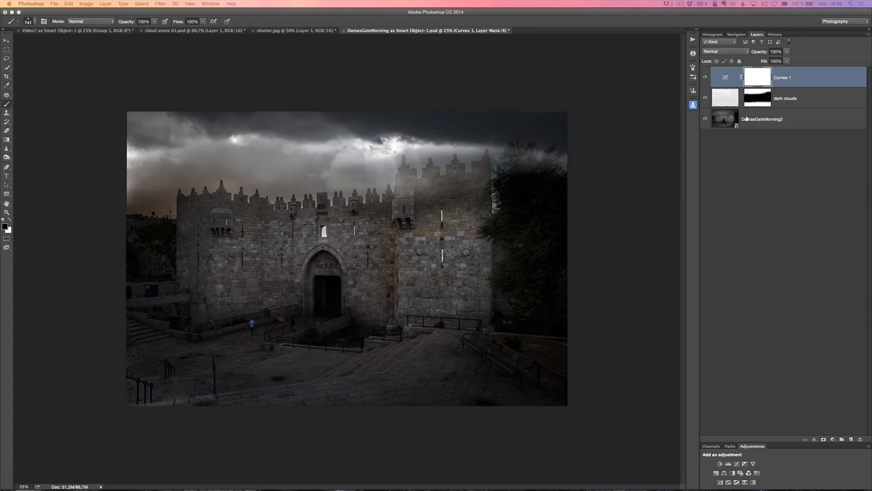
{"action": "double_click", "coordinate": [726, 82]}
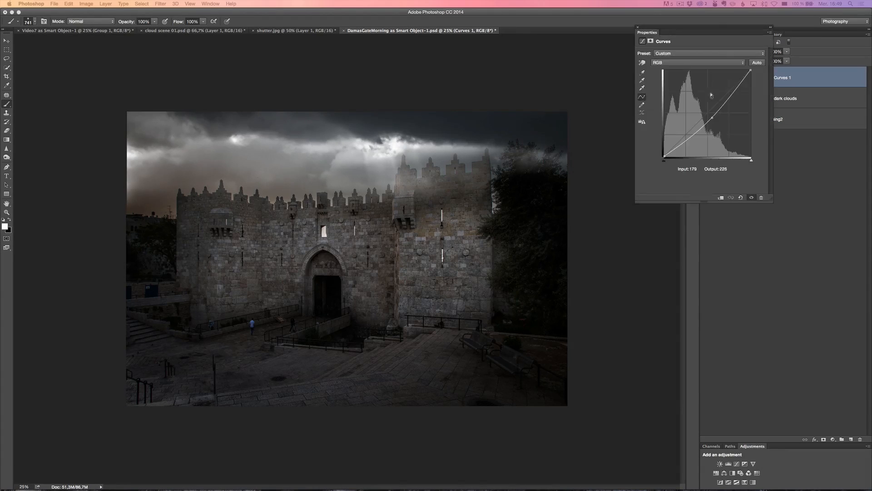
{"action": "left_click", "coordinate": [713, 118]}
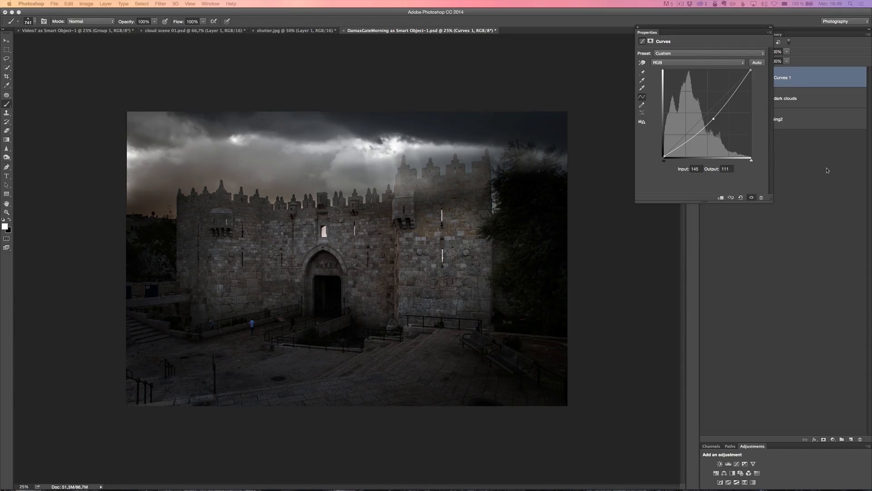
{"action": "left_click", "coordinate": [638, 27]}
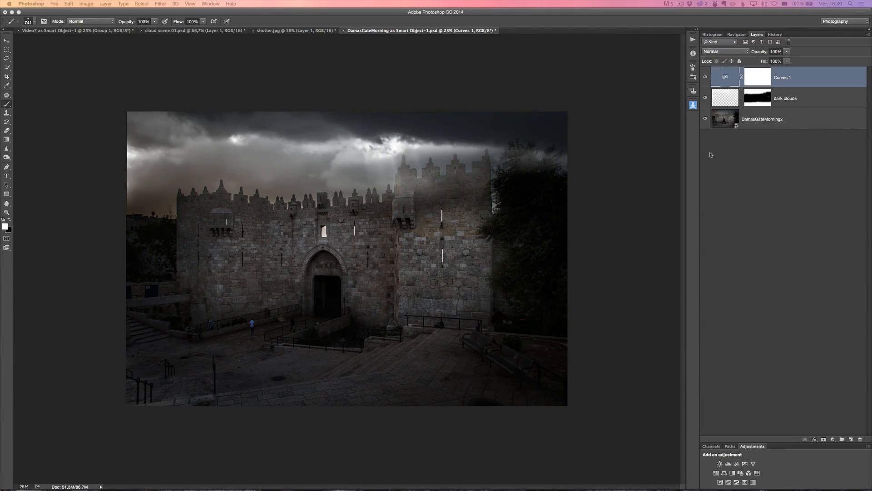
Create a new layer at the top of the stack and name it "small rain".
{"action": "left_click", "coordinate": [852, 439]}
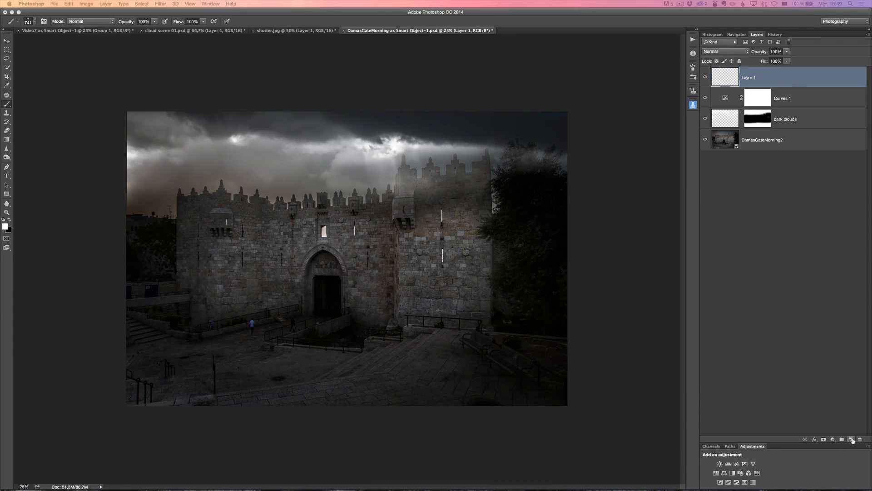
{"action": "double_click", "coordinate": [749, 78]}
{"action": "type", "text": "small rain"}
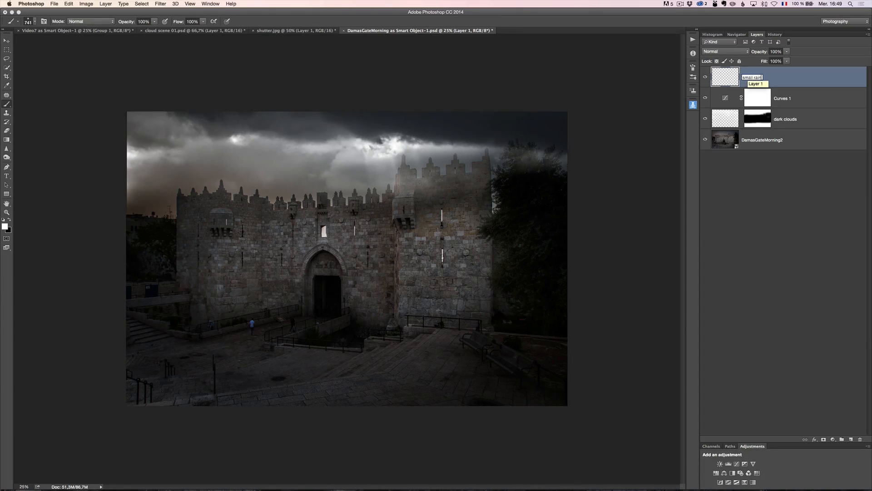
{"action": "key", "text": "Return"}
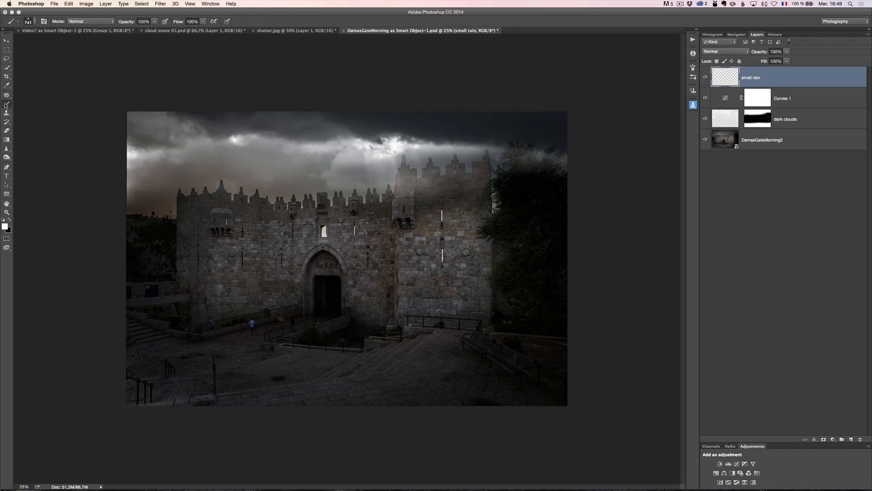
Paint small rain over the whole picture with the Photo Serge: Rain - Small - Drag brush at 20 px, its tip tilted slightly.
{"action": "left_click", "coordinate": [31, 21]}
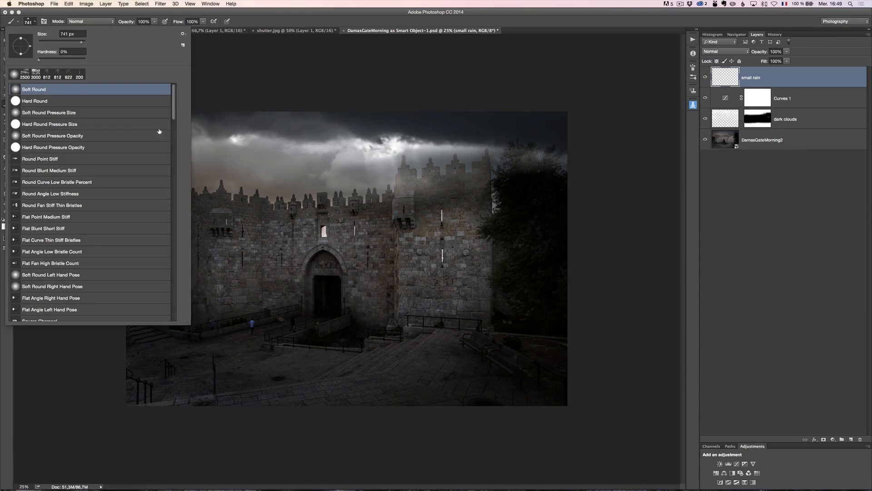
{"action": "left_click_drag", "start_coordinate": [175, 116], "coordinate": [175, 244]}
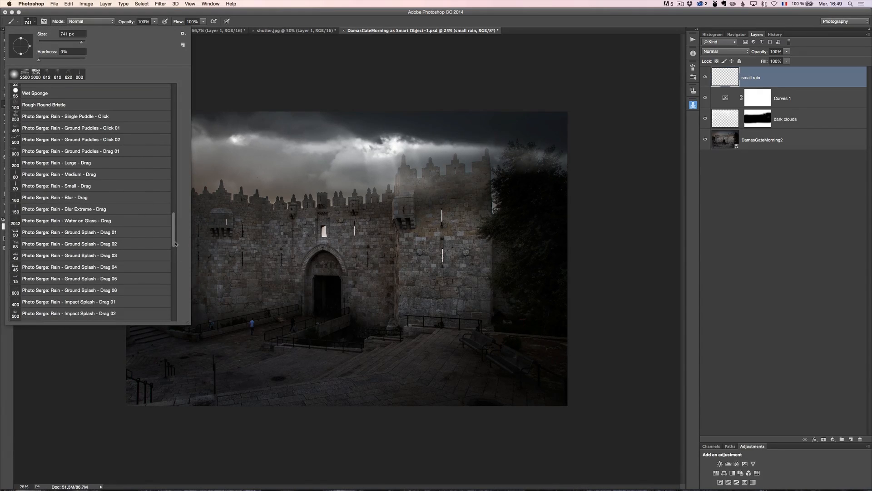
{"action": "left_click", "coordinate": [95, 187]}
{"action": "left_click", "coordinate": [307, 74]}
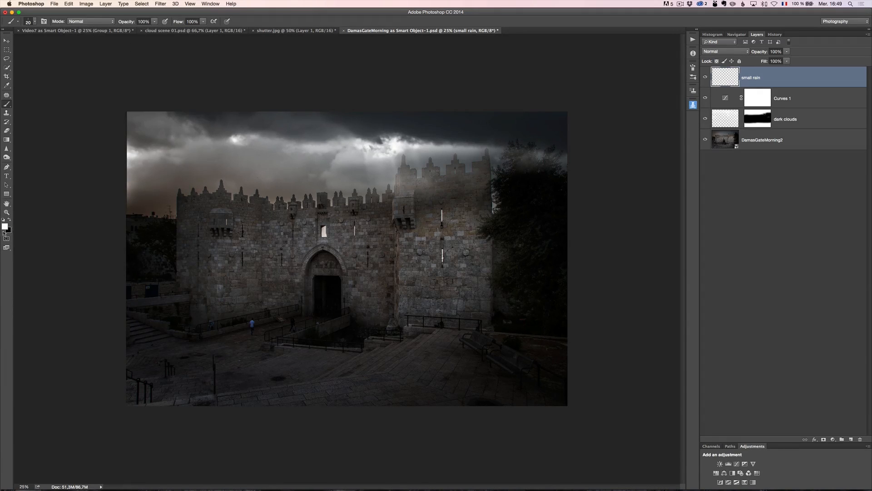
{"action": "right_click", "coordinate": [260, 193]}
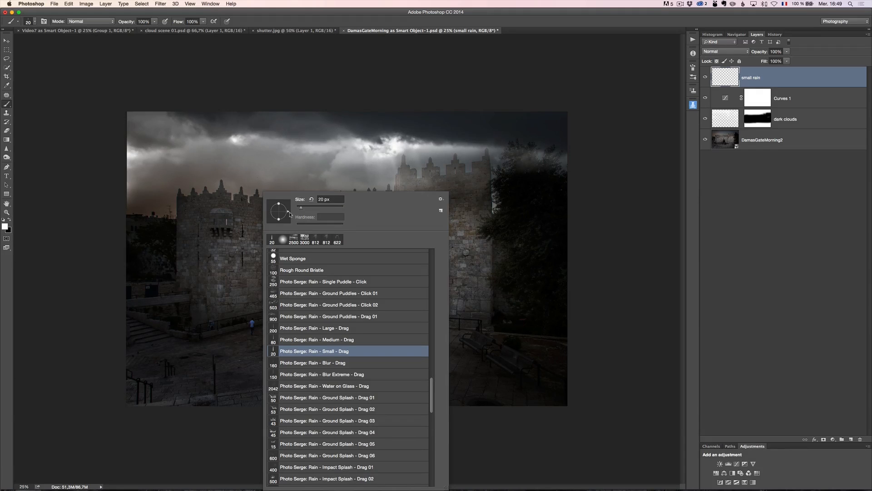
{"action": "left_click_drag", "start_coordinate": [289, 212], "coordinate": [290, 209]}
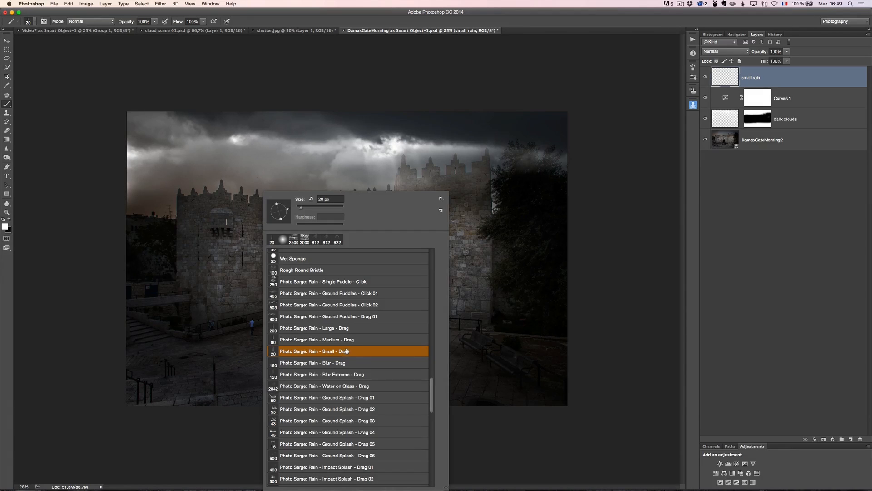
{"action": "left_click", "coordinate": [143, 131]}
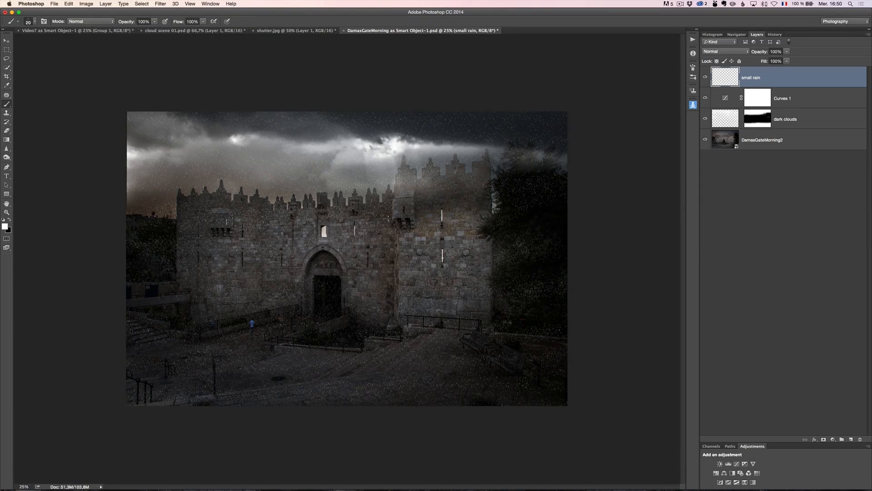
Add a layer mask to the small rain layer and fill it with the Clouds render filter.
{"action": "key", "text": "z"}
{"action": "left_click", "coordinate": [320, 244]}
{"action": "left_click", "coordinate": [320, 244], "text": "alt"}
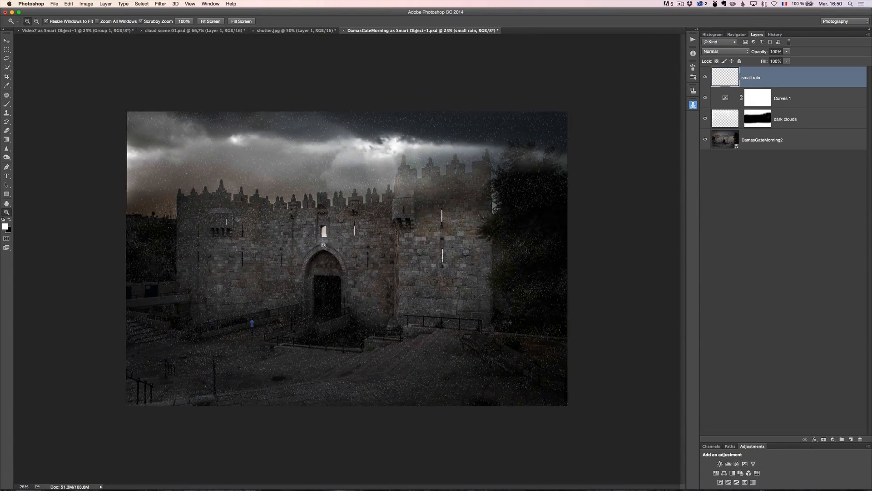
{"action": "left_click", "coordinate": [404, 242]}
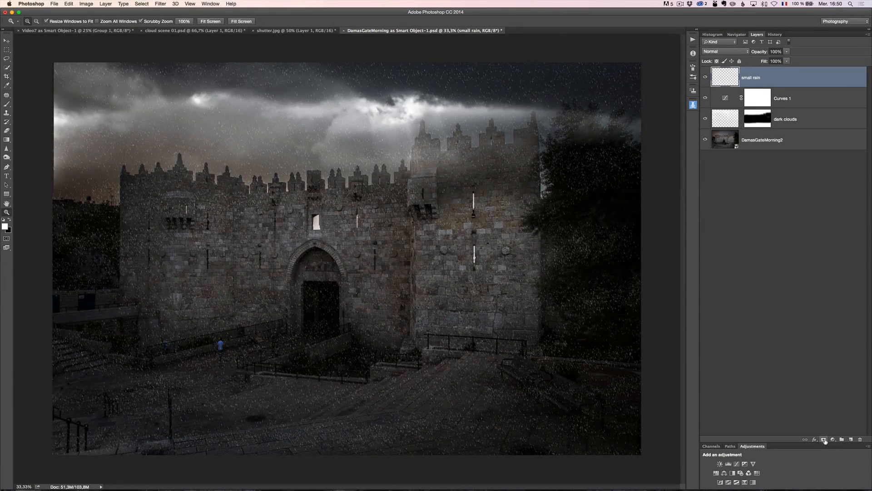
{"action": "left_click", "coordinate": [824, 440]}
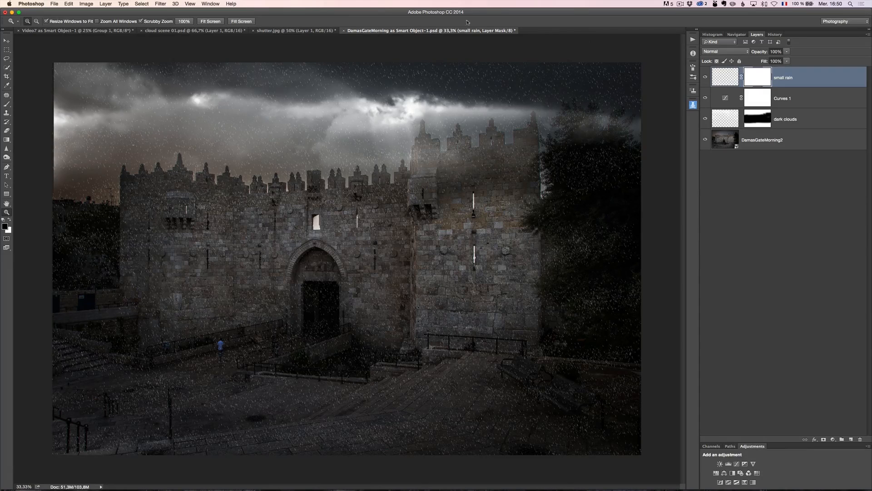
{"action": "left_click", "coordinate": [160, 3]}
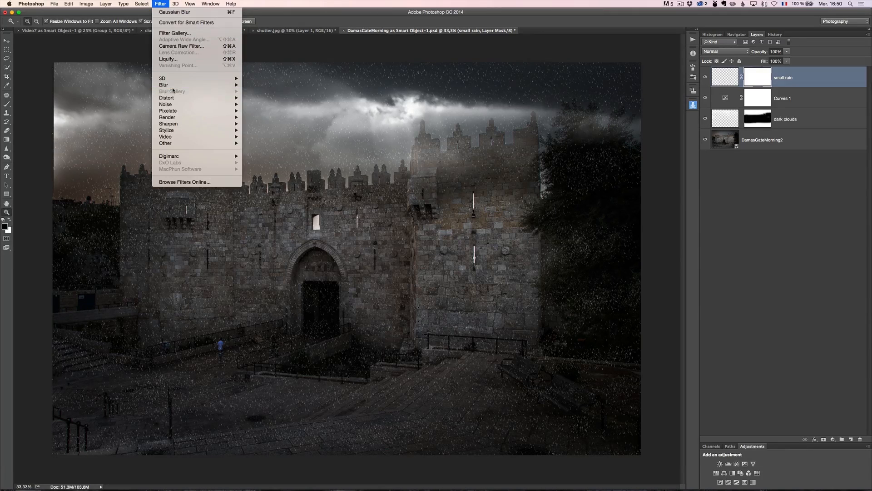
{"action": "mouse_move", "coordinate": [243, 121]}
{"action": "left_click", "coordinate": [284, 142]}
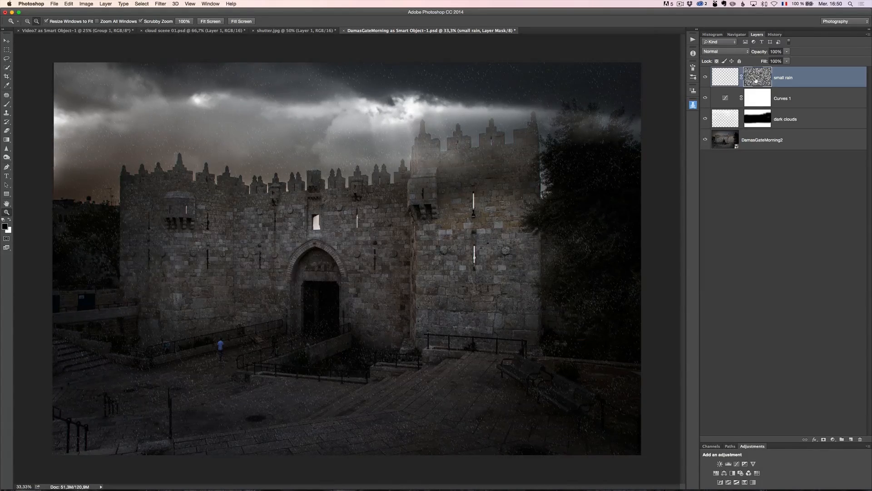
Check the cloud pattern in the small rain mask and brighten it with Levels, setting the midtone input to 1.77.
{"action": "left_click", "coordinate": [756, 80], "text": "alt"}
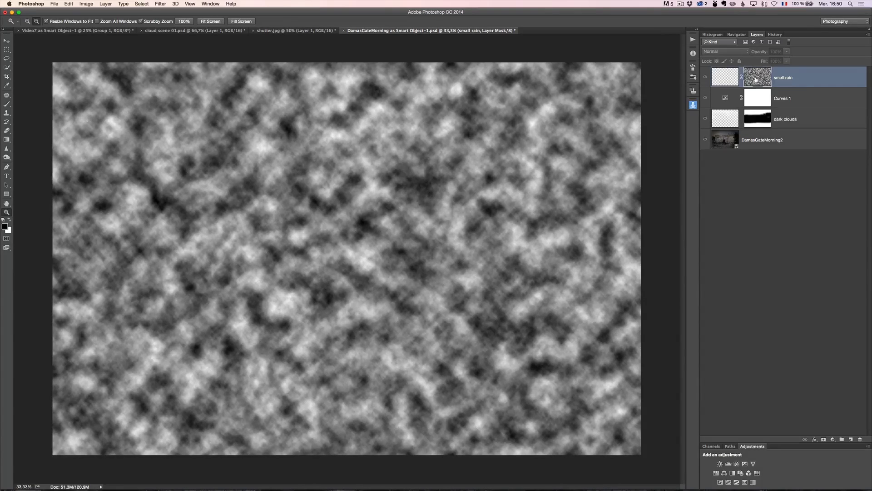
{"action": "left_click", "coordinate": [756, 81], "text": "alt"}
{"action": "left_click", "coordinate": [756, 81], "text": "alt"}
{"action": "left_click", "coordinate": [758, 76], "text": "alt"}
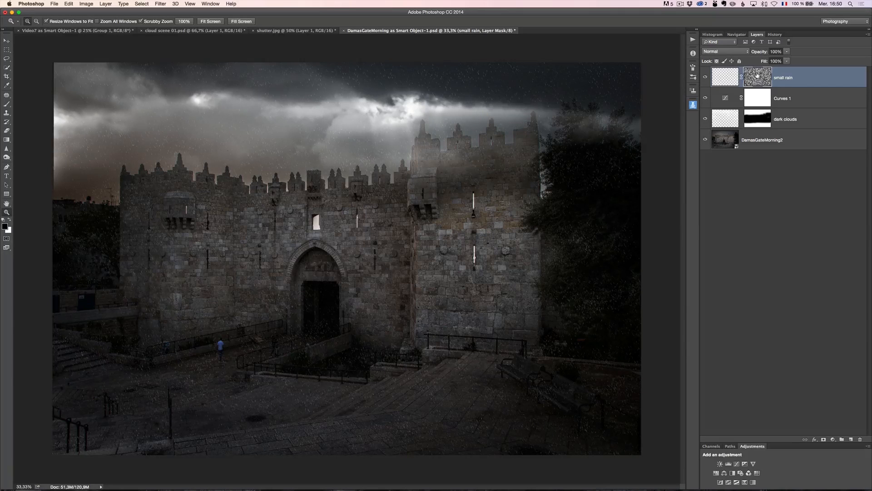
{"action": "key", "text": "super+l"}
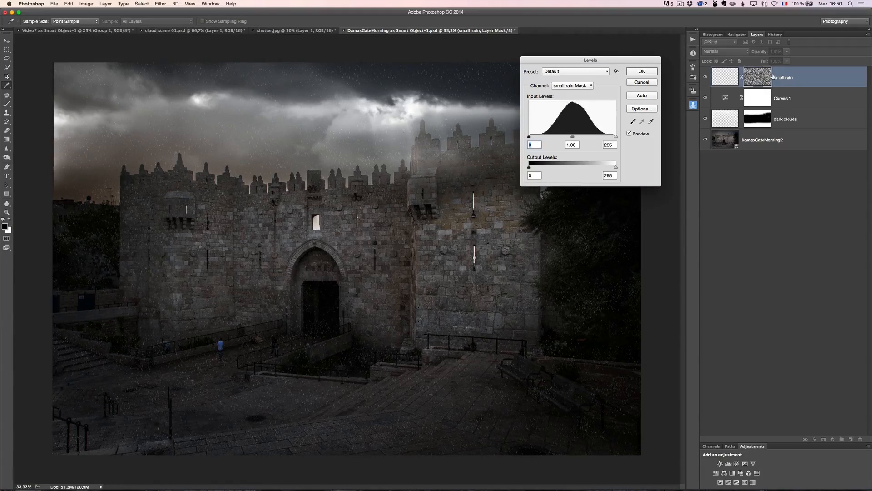
{"action": "left_click_drag", "start_coordinate": [602, 66], "coordinate": [549, 72]}
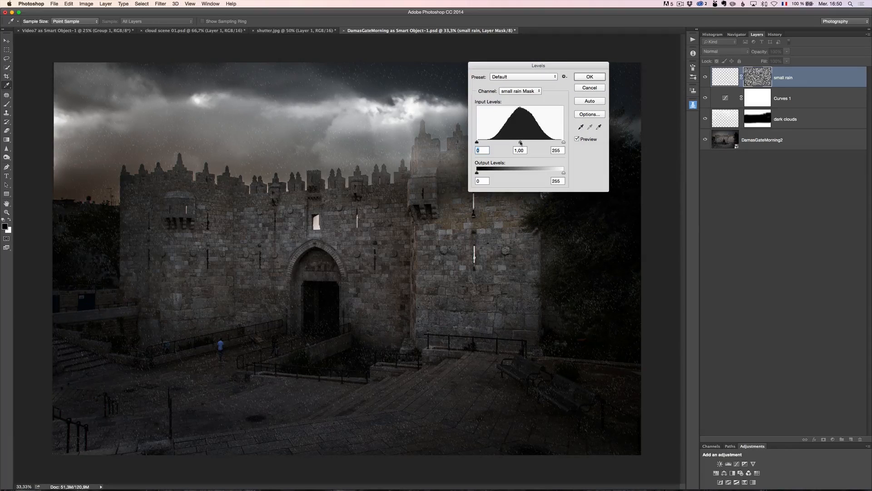
{"action": "left_click_drag", "start_coordinate": [521, 143], "coordinate": [496, 142]}
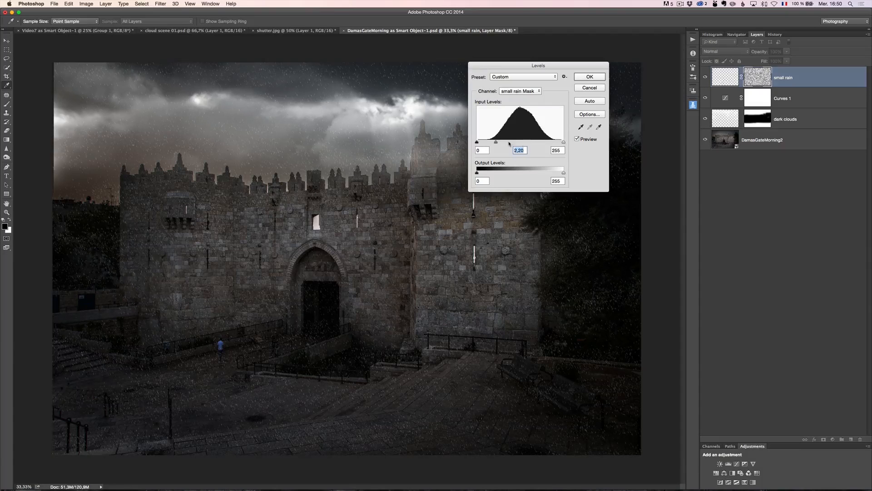
{"action": "left_click_drag", "start_coordinate": [495, 144], "coordinate": [573, 149]}
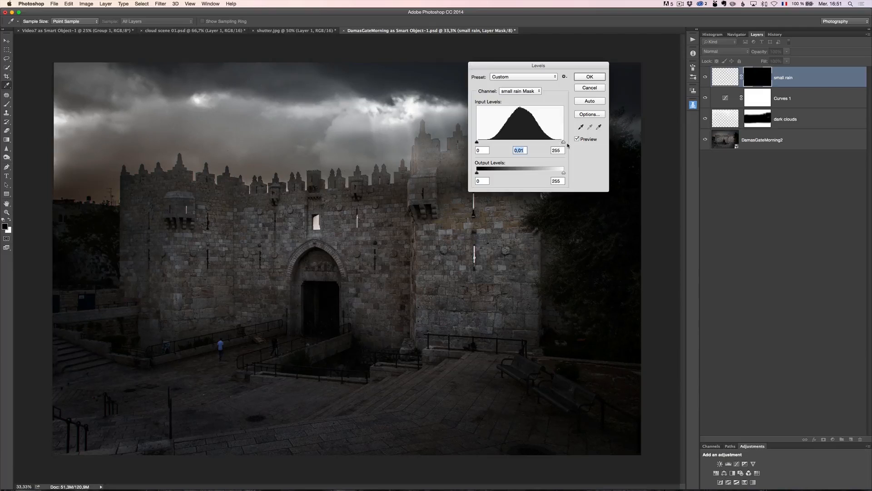
{"action": "left_click_drag", "start_coordinate": [564, 143], "coordinate": [503, 142]}
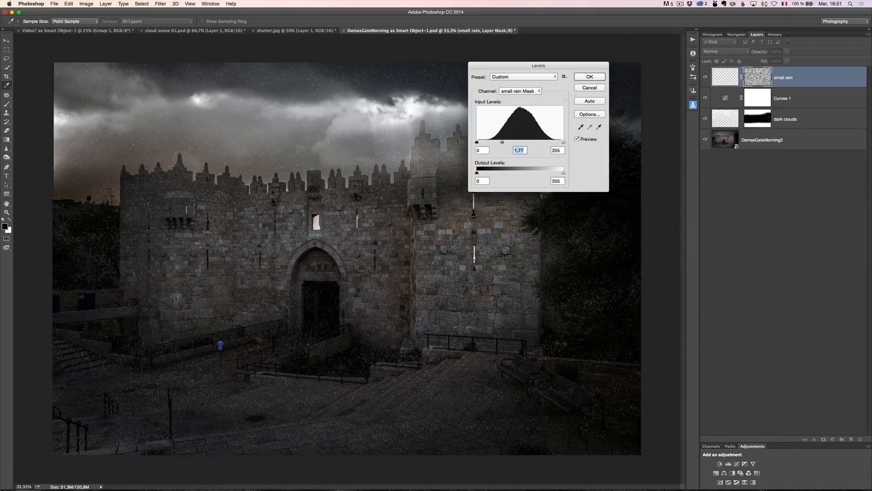
{"action": "left_click", "coordinate": [591, 78]}
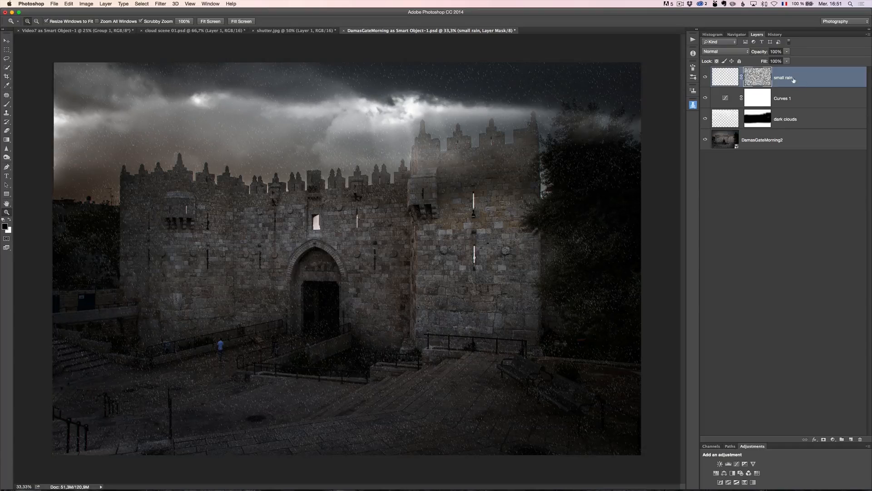
Create a new layer above small rain and name it "middle rain".
{"action": "left_click", "coordinate": [851, 439]}
{"action": "double_click", "coordinate": [749, 78]}
{"action": "type", "text": "middle rain"}
{"action": "key", "text": "Return"}
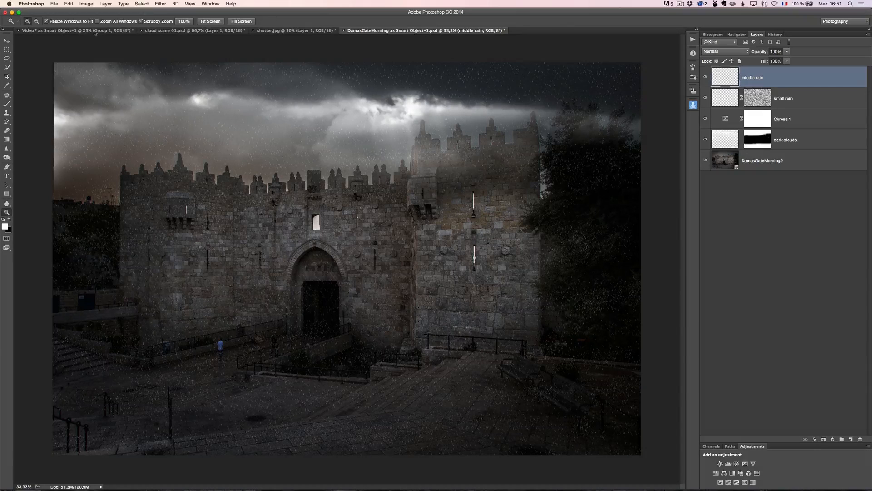
Paint medium rain across the sky, wall and ground with the tilted Photo Serge: Rain - Medium - Drag brush at 80 px.
{"action": "left_click", "coordinate": [6, 104]}
{"action": "left_click", "coordinate": [28, 21]}
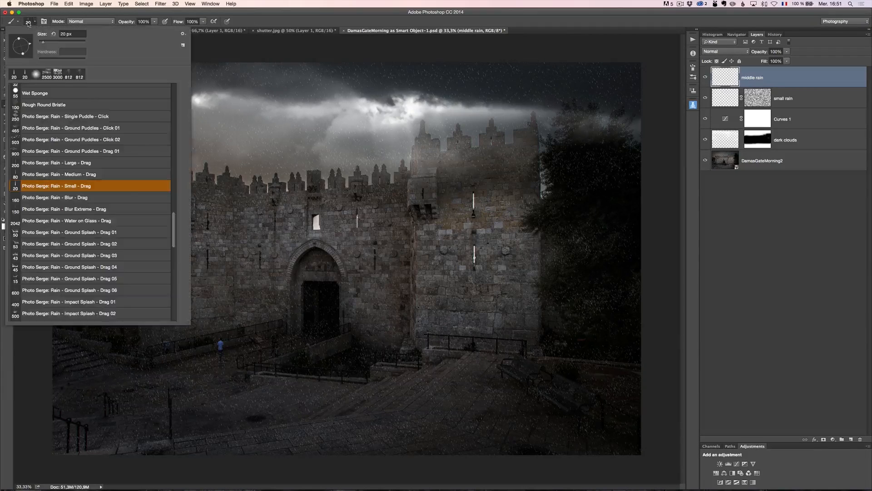
{"action": "left_click", "coordinate": [91, 175]}
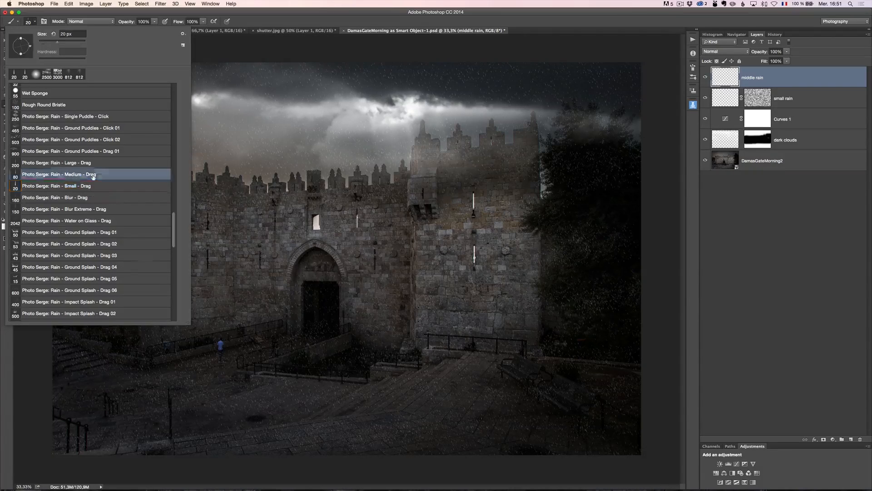
{"action": "right_click", "coordinate": [274, 181]}
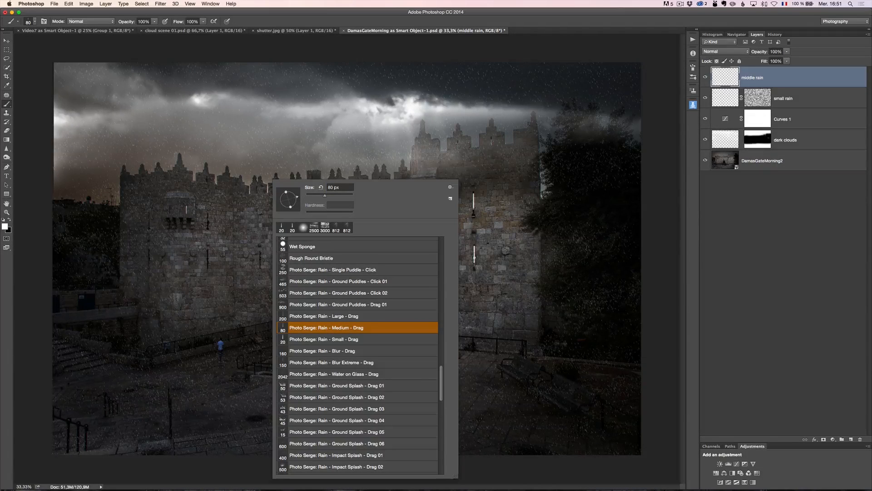
{"action": "key", "text": "Return"}
{"action": "left_click_drag", "start_coordinate": [456, 72], "coordinate": [118, 91]}
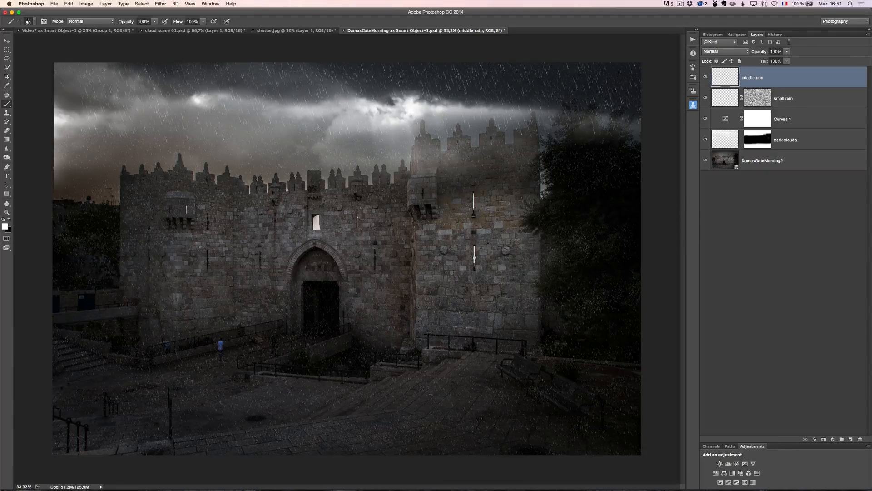
{"action": "left_click_drag", "start_coordinate": [92, 197], "coordinate": [724, 217]}
{"action": "mouse_move", "coordinate": [108, 384]}
{"action": "left_mouse_down"}
{"action": "mouse_move", "coordinate": [480, 363]}
{"action": "mouse_move", "coordinate": [620, 371]}
{"action": "left_mouse_up"}
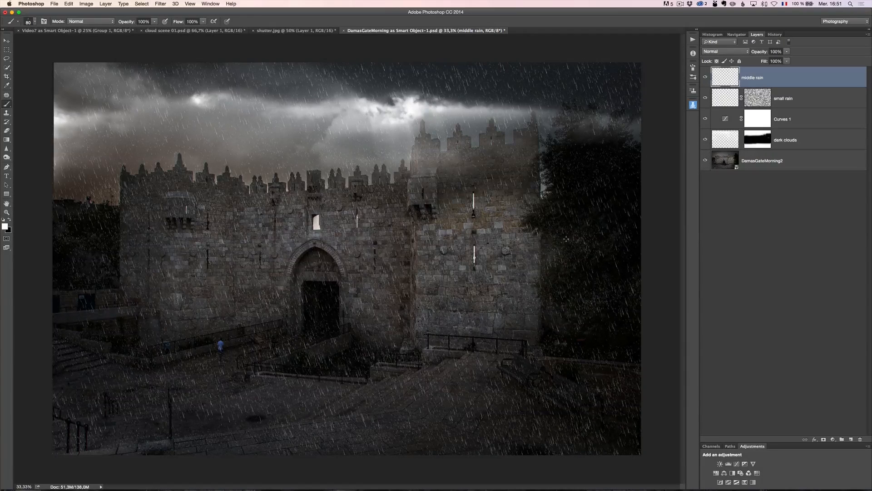
Lower the middle rain layer's opacity to 88% and apply a Gaussian Blur with a 1.6 pixel radius.
{"action": "left_click_drag", "start_coordinate": [762, 55], "coordinate": [757, 55]}
{"action": "left_click", "coordinate": [160, 4]}
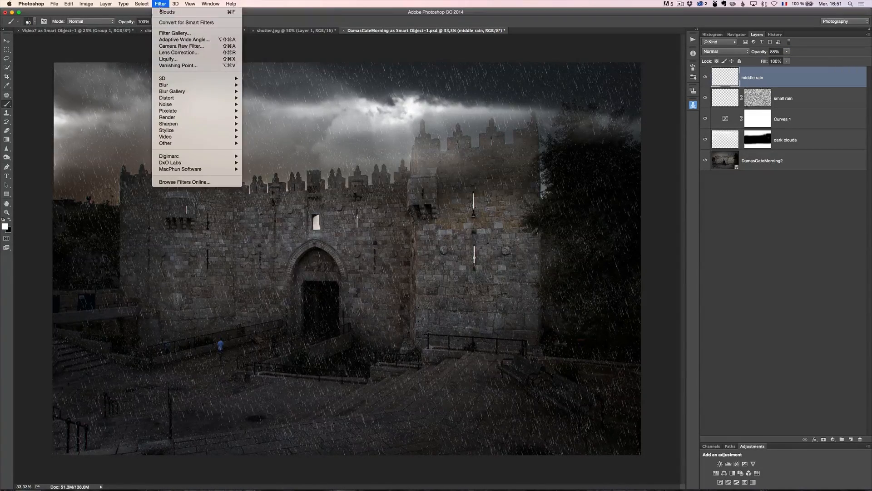
{"action": "mouse_move", "coordinate": [205, 85]}
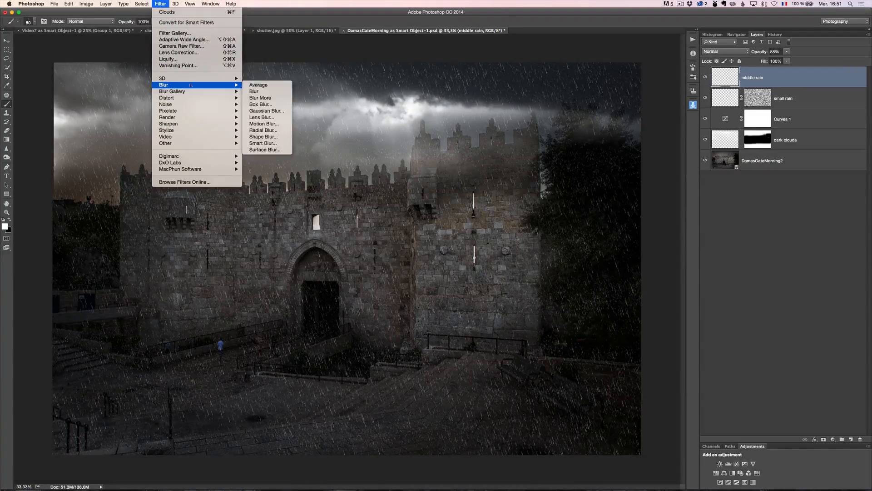
{"action": "left_click", "coordinate": [283, 111]}
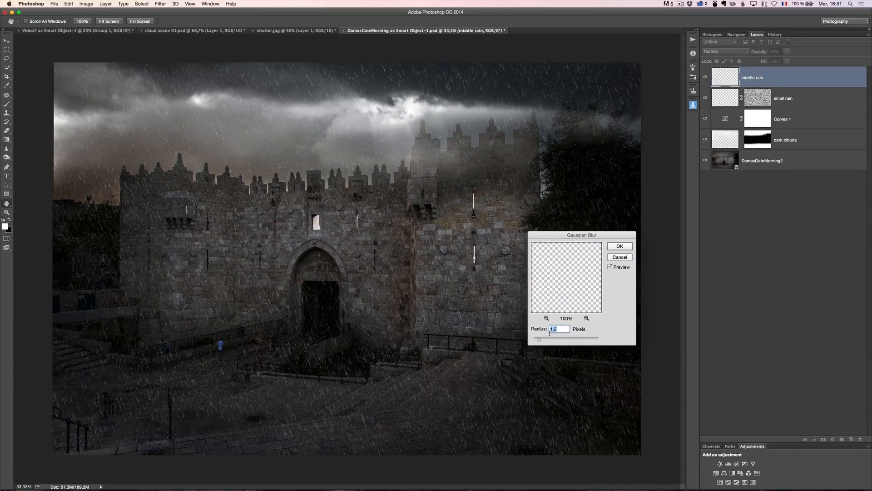
{"action": "left_click", "coordinate": [620, 247]}
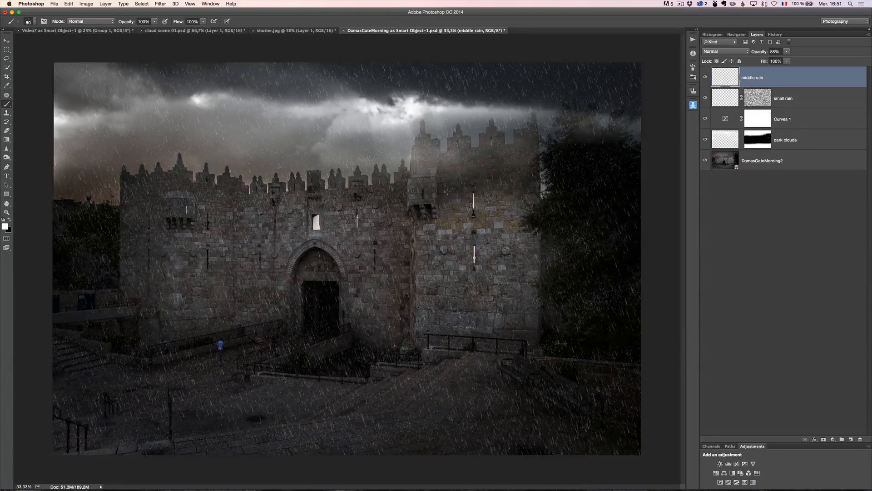
{"action": "key", "text": "z"}
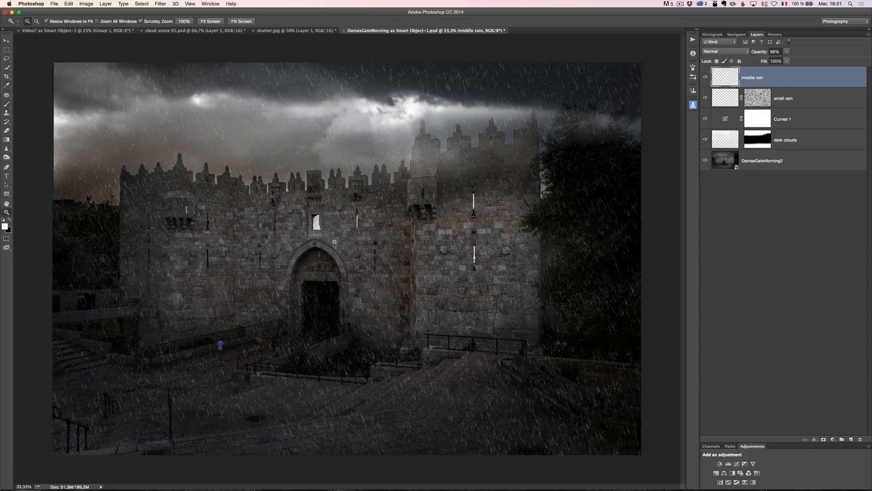
{"action": "left_click", "coordinate": [337, 243]}
{"action": "left_click", "coordinate": [337, 243]}
{"action": "left_click", "coordinate": [335, 242], "text": "alt"}
{"action": "left_click", "coordinate": [334, 241], "text": "alt"}
{"action": "left_click", "coordinate": [707, 77]}
Create a new layer above middle rain and name it "Large Rain".
{"action": "left_click", "coordinate": [851, 440]}
{"action": "double_click", "coordinate": [748, 77]}
{"action": "type", "text": "Larghe r"}
{"action": "key", "text": "BackSpace"}
{"action": "key", "text": "BackSpace"}
{"action": "key", "text": "BackSpace"}
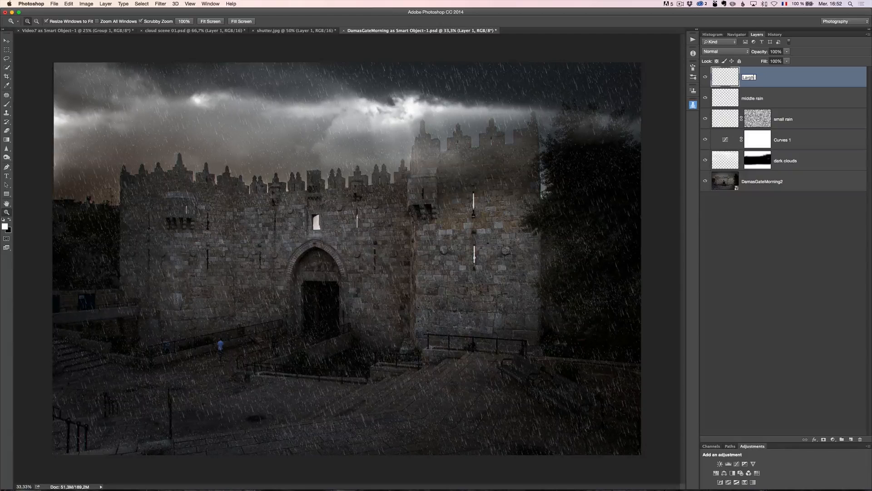
{"action": "type", "text": "Rain"}
{"action": "key", "text": "Return"}
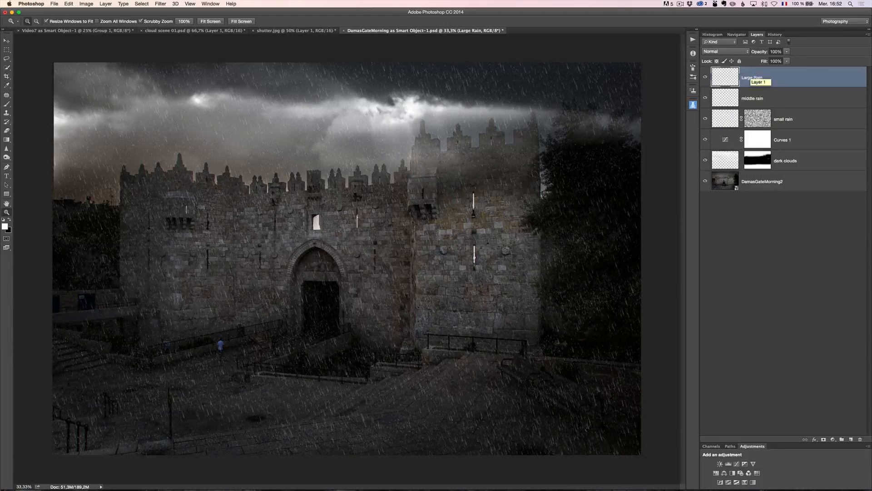
Paint large rain across the whole scene on the Large Rain layer with the tilted Photo Serge: Rain - Large - Drag brush at 200 px.
{"action": "left_click", "coordinate": [7, 104]}
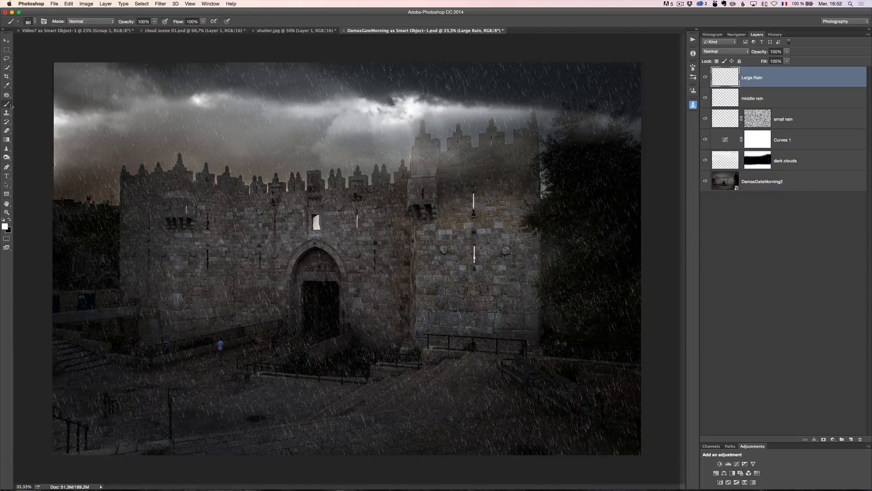
{"action": "left_click", "coordinate": [32, 22]}
{"action": "left_click", "coordinate": [85, 164]}
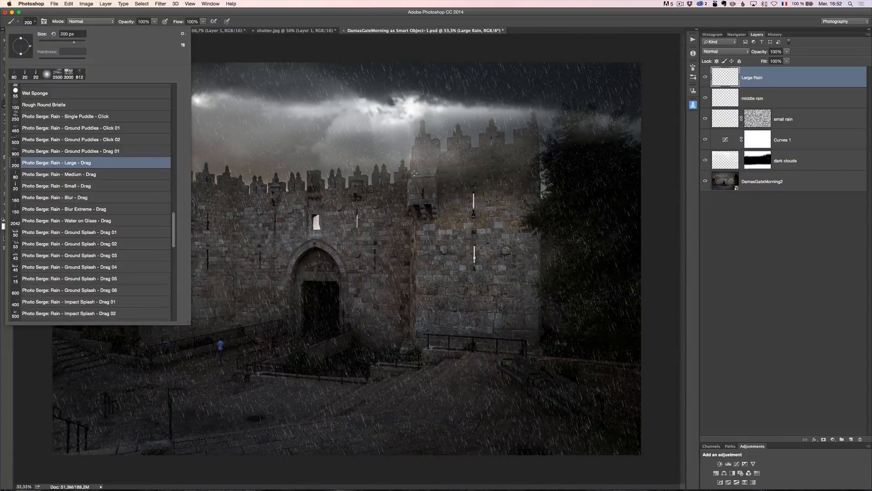
{"action": "key", "text": "Return"}
{"action": "right_click", "coordinate": [346, 179]}
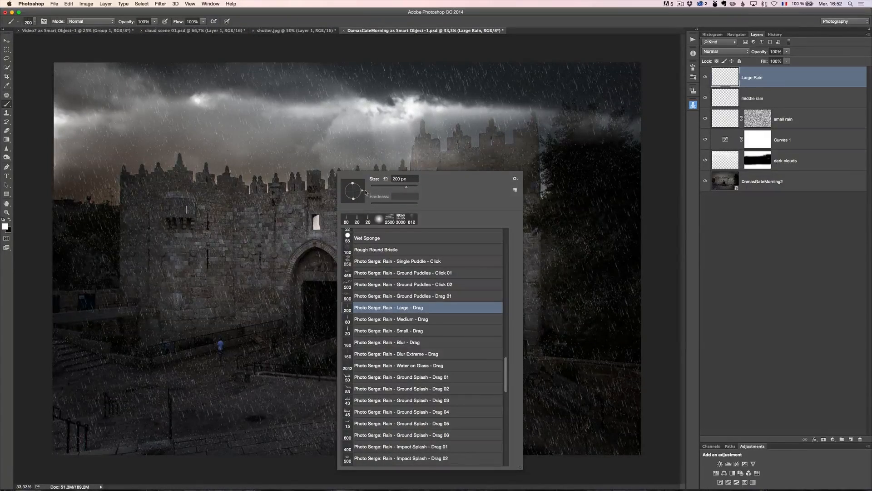
{"action": "key", "text": "Return"}
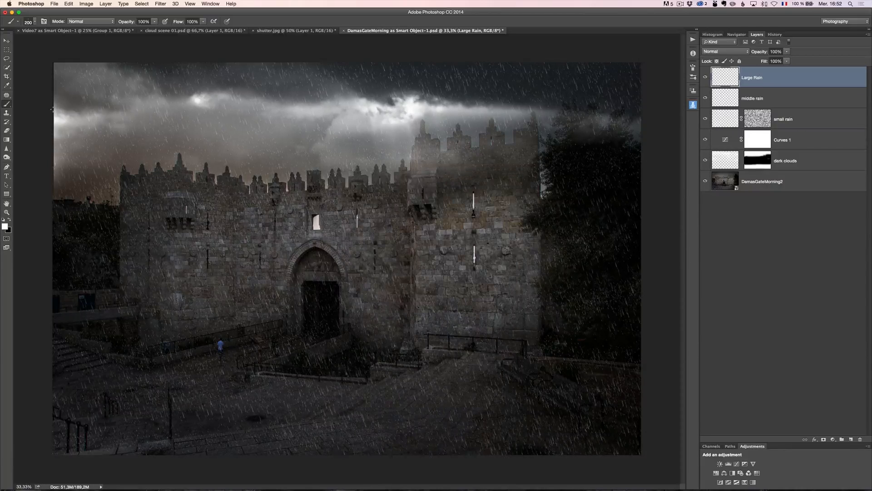
{"action": "mouse_move", "coordinate": [94, 228]}
{"action": "left_mouse_down"}
{"action": "mouse_move", "coordinate": [345, 308]}
{"action": "mouse_move", "coordinate": [782, 313]}
{"action": "left_mouse_up"}
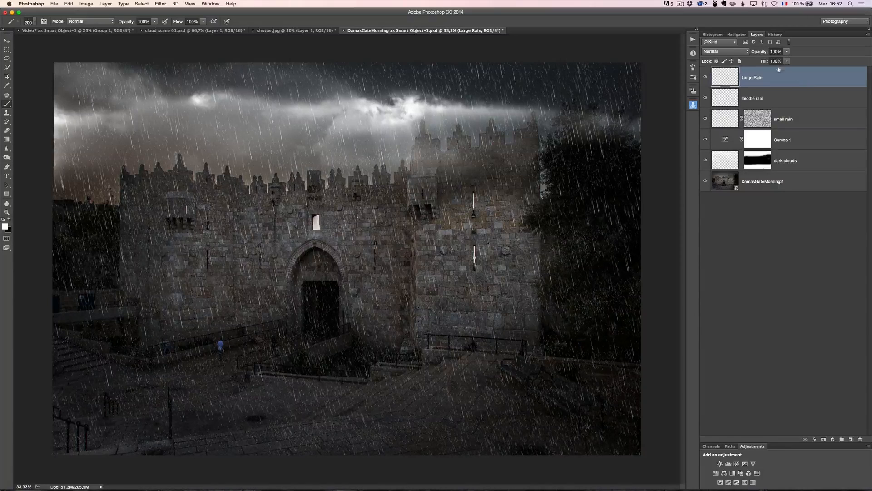
Lower the Large Rain layer's opacity to 77% and apply a Gaussian Blur with a 1.7 pixel radius.
{"action": "left_click_drag", "start_coordinate": [765, 55], "coordinate": [754, 56]}
{"action": "left_click", "coordinate": [161, 4]}
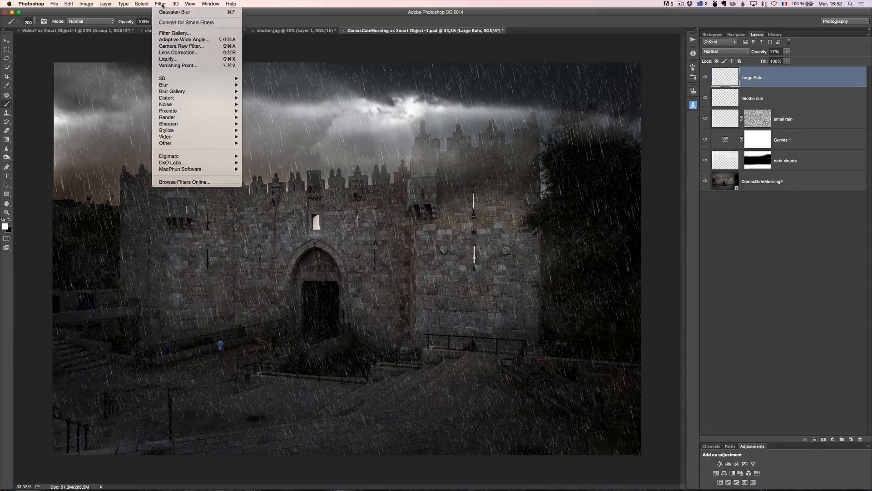
{"action": "mouse_move", "coordinate": [171, 86]}
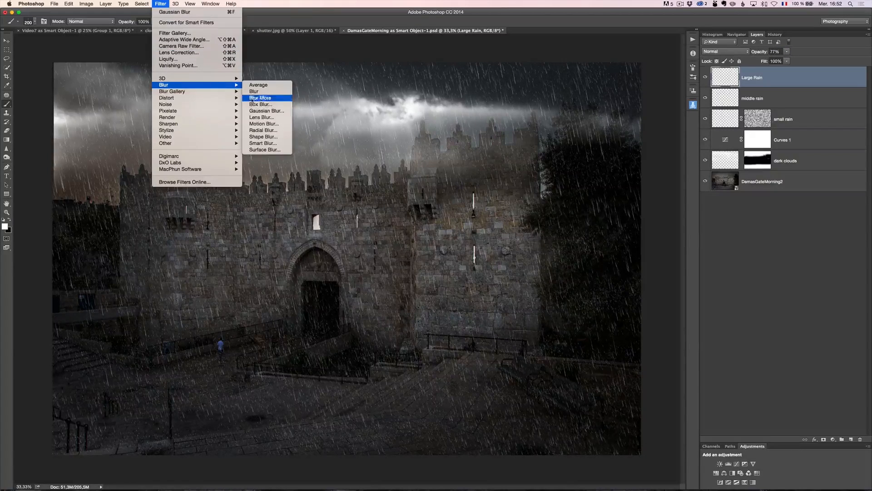
{"action": "left_click", "coordinate": [272, 111]}
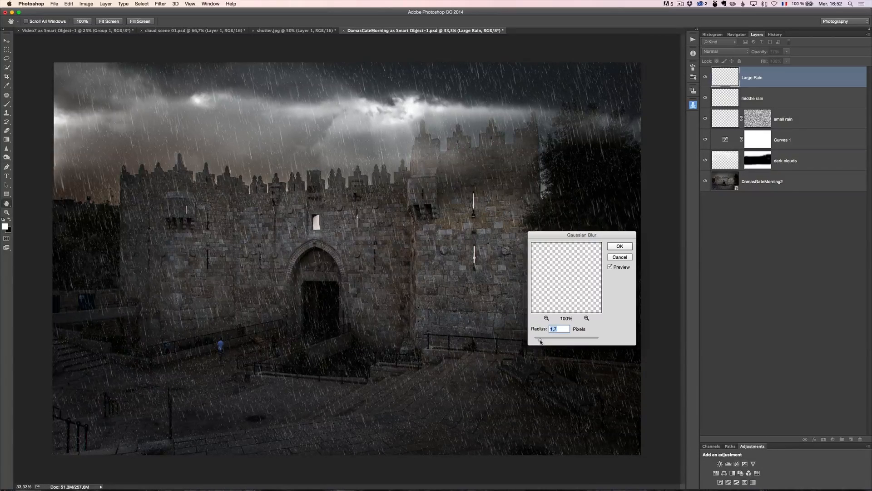
{"action": "left_click", "coordinate": [620, 246]}
{"action": "key", "text": "b"}
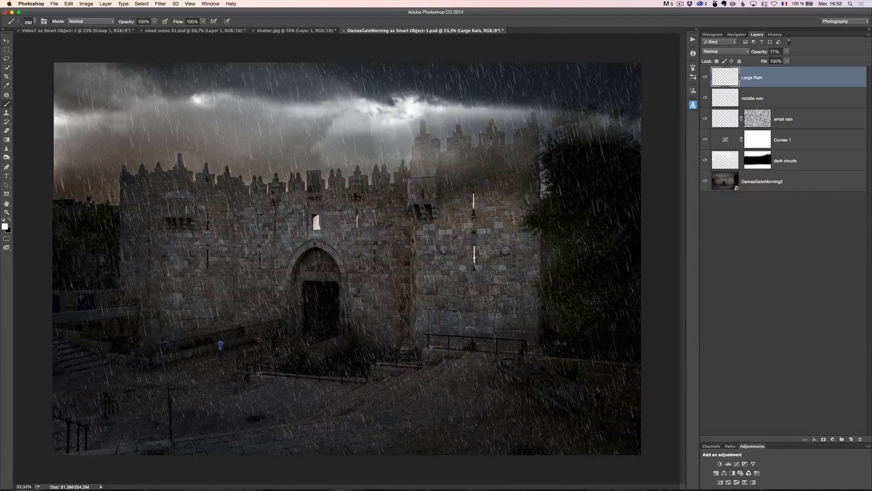
Compare the scene with and without the Large Rain layer and review the stack of three rain layers.
{"action": "left_click", "coordinate": [706, 77]}
{"action": "left_click", "coordinate": [706, 77]}
{"action": "left_click", "coordinate": [815, 123], "text": "shift"}
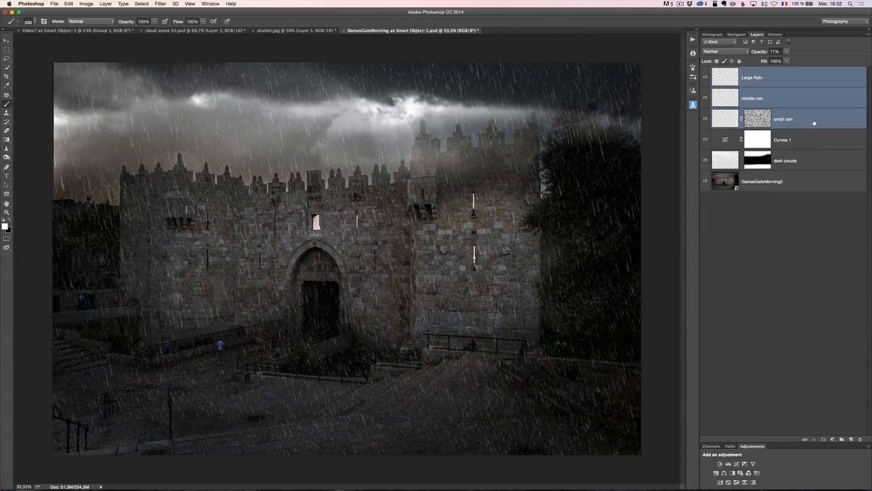
{"action": "left_click", "coordinate": [812, 150]}
Add a layer mask to the Large Rain layer and fill it with the Render Clouds filter.
{"action": "left_click", "coordinate": [753, 81]}
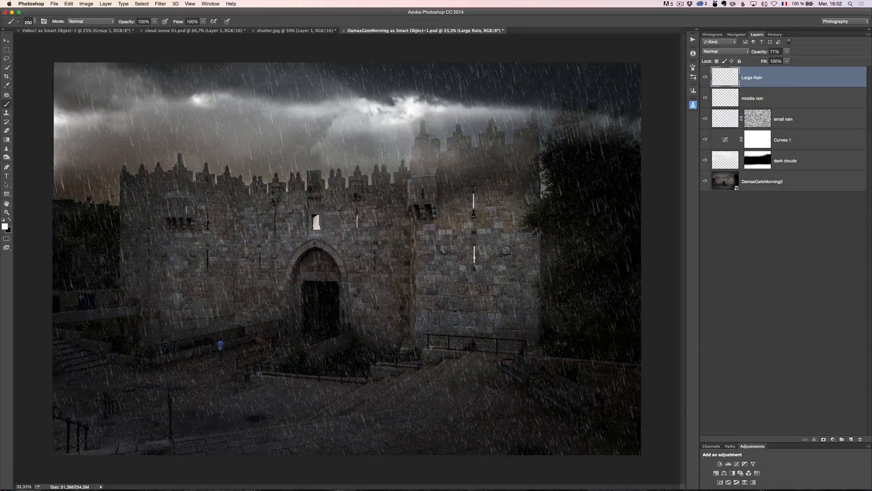
{"action": "left_click", "coordinate": [823, 440]}
{"action": "key", "text": "x"}
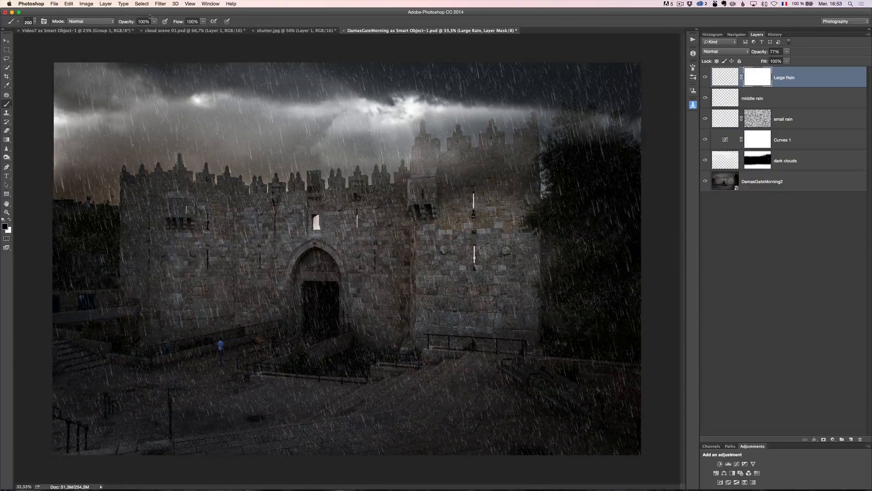
{"action": "left_click", "coordinate": [161, 4]}
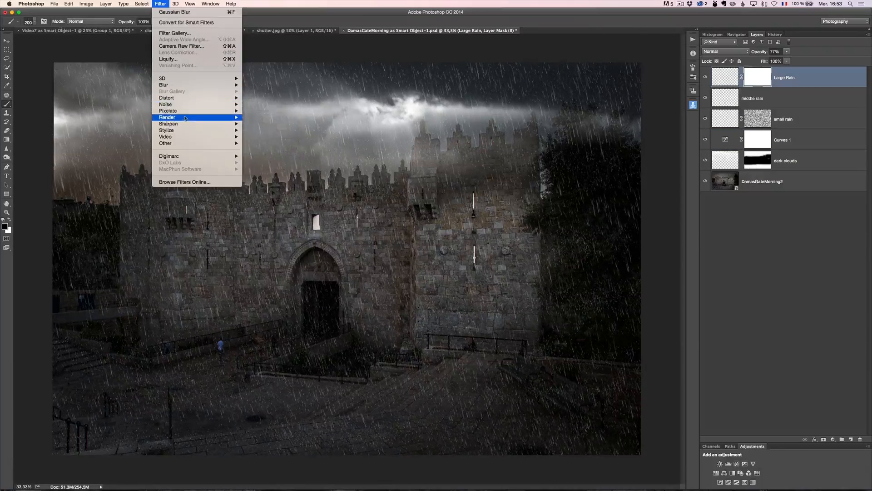
{"action": "mouse_move", "coordinate": [185, 118]}
{"action": "left_click", "coordinate": [259, 139]}
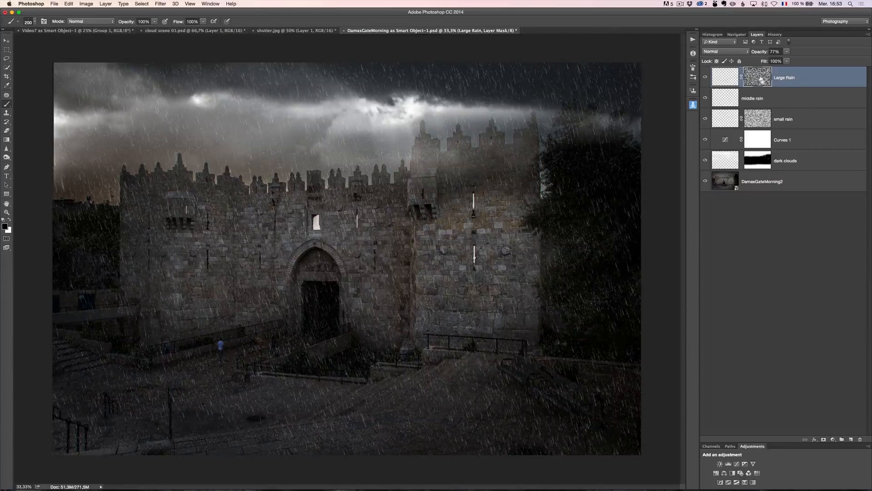
Lighten the midtones of the Large Rain mask with a Levels adjustment.
{"action": "key", "text": "ctrl+l"}
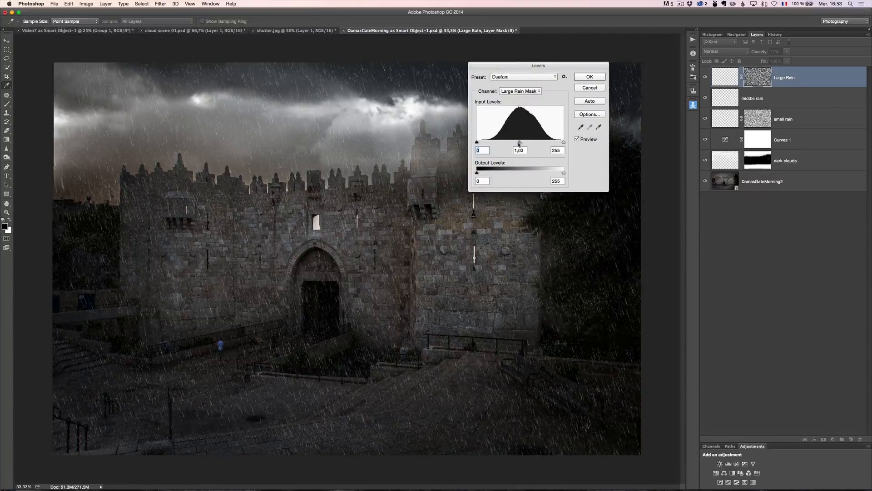
{"action": "left_click_drag", "start_coordinate": [520, 142], "coordinate": [501, 144]}
{"action": "left_click", "coordinate": [589, 76]}
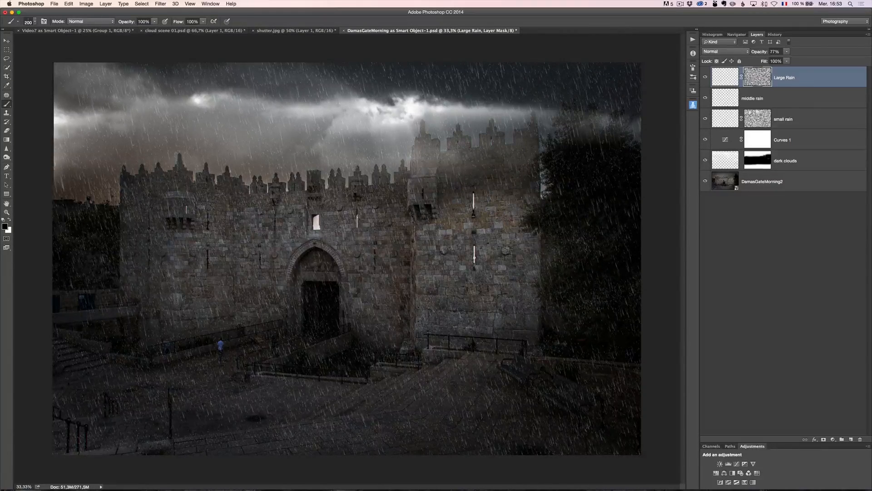
Group the Large Rain, middle rain and small rain layers and name the group "Rain".
{"action": "left_click", "coordinate": [809, 119], "text": "shift"}
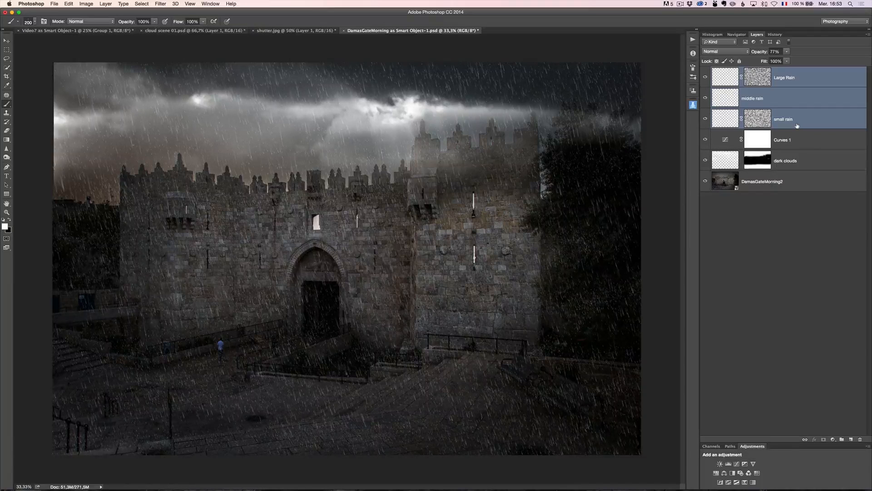
{"action": "key", "text": "super+g"}
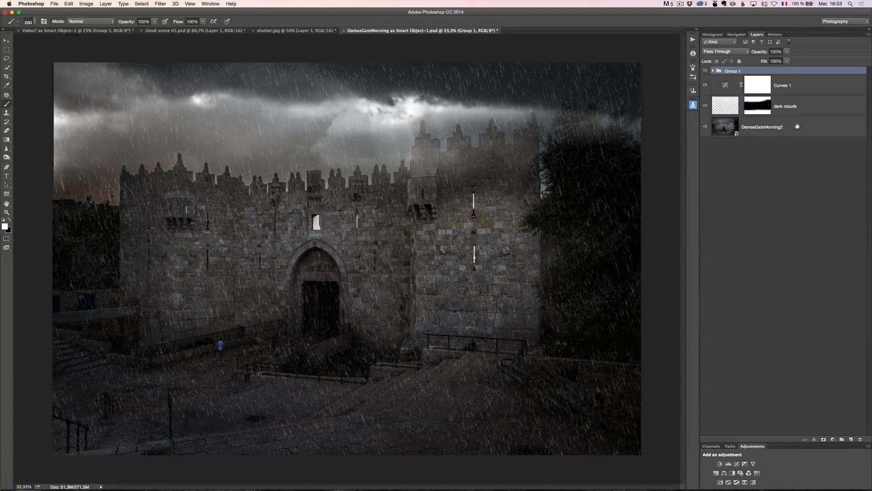
{"action": "double_click", "coordinate": [732, 72]}
{"action": "type", "text": "Rain"}
{"action": "key", "text": "Return"}
Compare the scene with and without the Rain group and slightly lower the group's opacity.
{"action": "left_click", "coordinate": [705, 71]}
{"action": "left_click", "coordinate": [705, 71]}
{"action": "left_click", "coordinate": [705, 71]}
{"action": "left_click", "coordinate": [706, 71]}
{"action": "left_click_drag", "start_coordinate": [762, 55], "coordinate": [756, 54]}
Create a new layer above the Rain group and name it "lighting".
{"action": "left_click", "coordinate": [852, 440]}
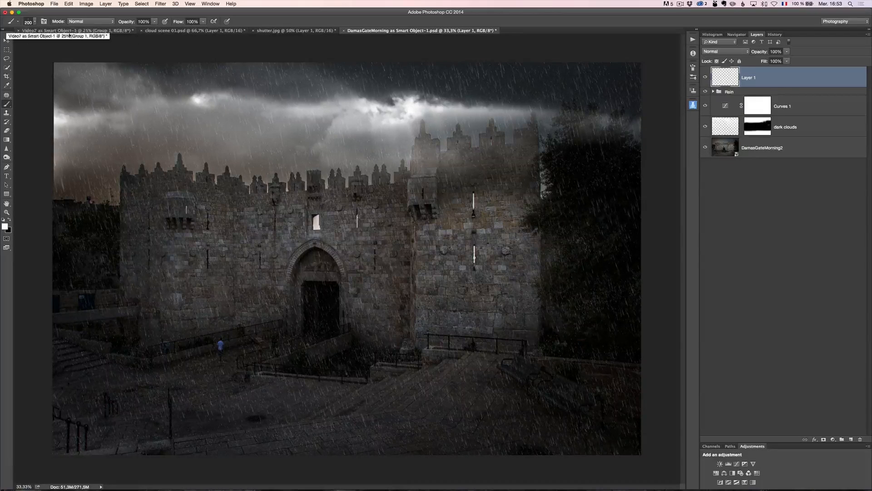
{"action": "double_click", "coordinate": [749, 78]}
{"action": "type", "text": "lighting"}
{"action": "key", "text": "Return"}
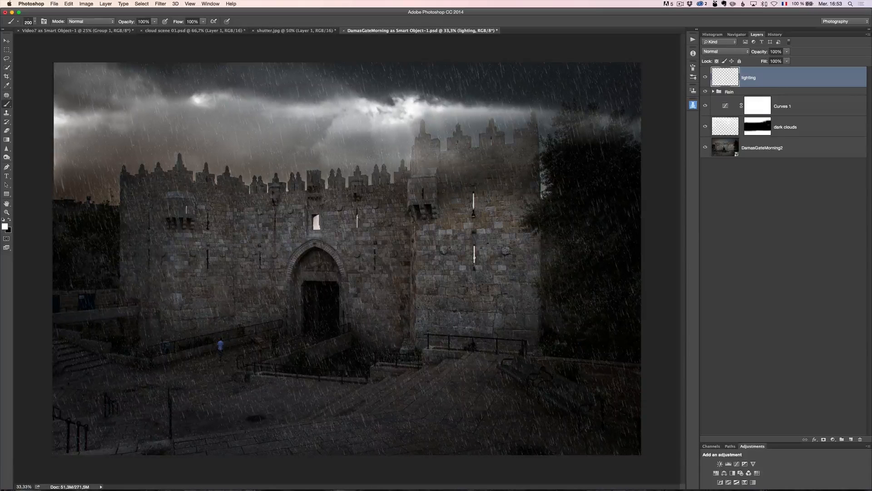
Stamp one rotated lightning bolt at the bright cloud above the wall's left part with the Photo Serge: Lightning 02 brush at 575 px.
{"action": "left_click", "coordinate": [32, 23]}
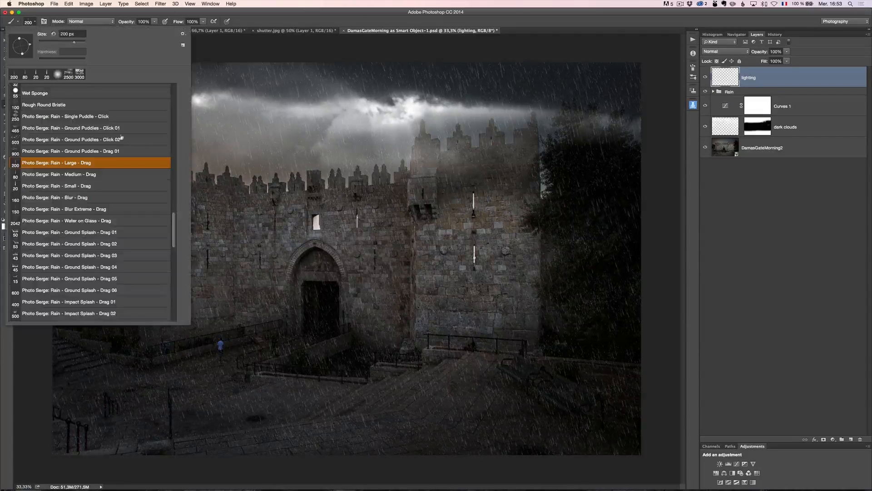
{"action": "left_click_drag", "start_coordinate": [174, 240], "coordinate": [172, 308]}
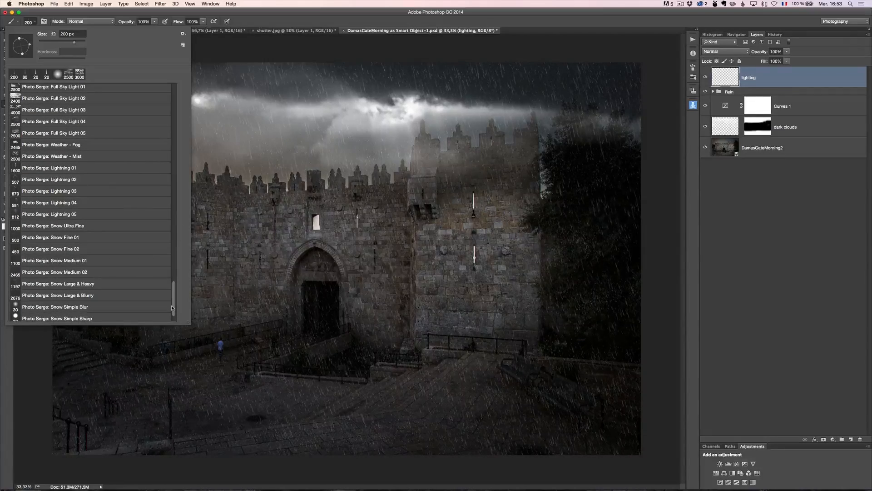
{"action": "left_click", "coordinate": [72, 179]}
{"action": "left_click_drag", "start_coordinate": [285, 127], "coordinate": [290, 127]}
{"action": "right_click", "coordinate": [285, 127]}
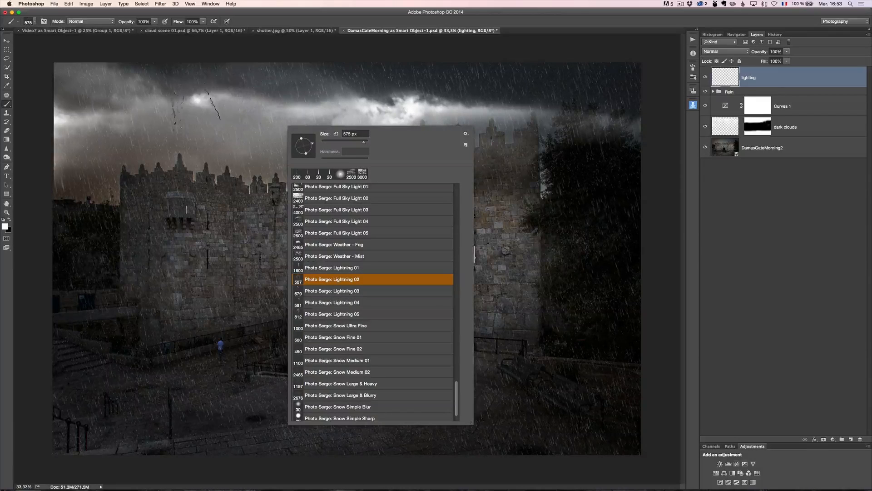
{"action": "left_click", "coordinate": [210, 114]}
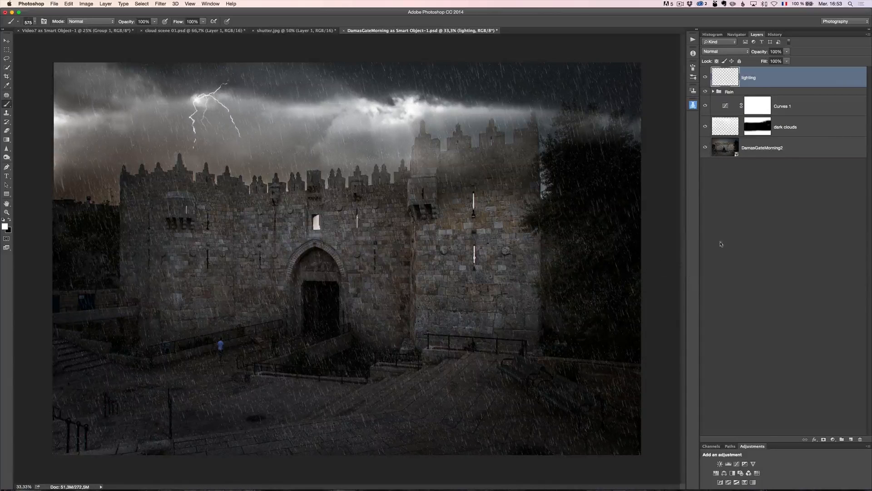
{"action": "left_click", "coordinate": [832, 440]}
{"action": "mouse_move", "coordinate": [841, 488]}
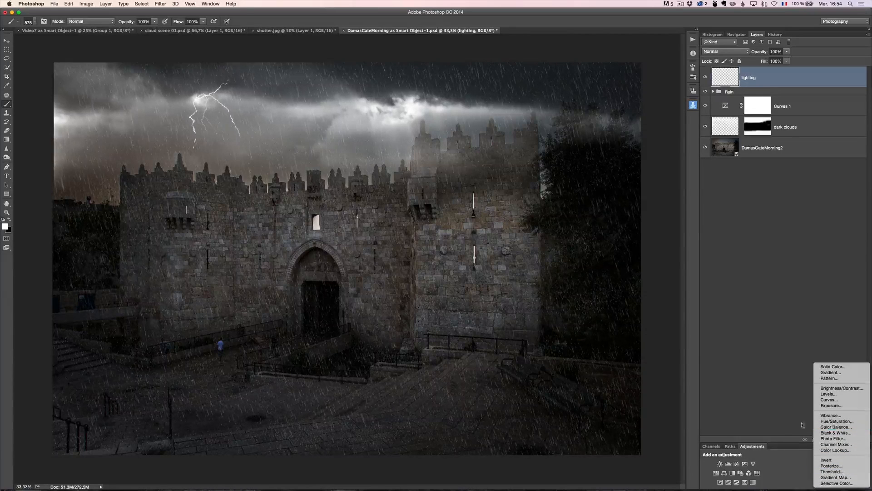
{"action": "key", "text": "Escape"}
Add an Outer Glow with 35% opacity and 7 px size to the lighting layer and lower the layer's opacity to 68%.
{"action": "left_click", "coordinate": [813, 439]}
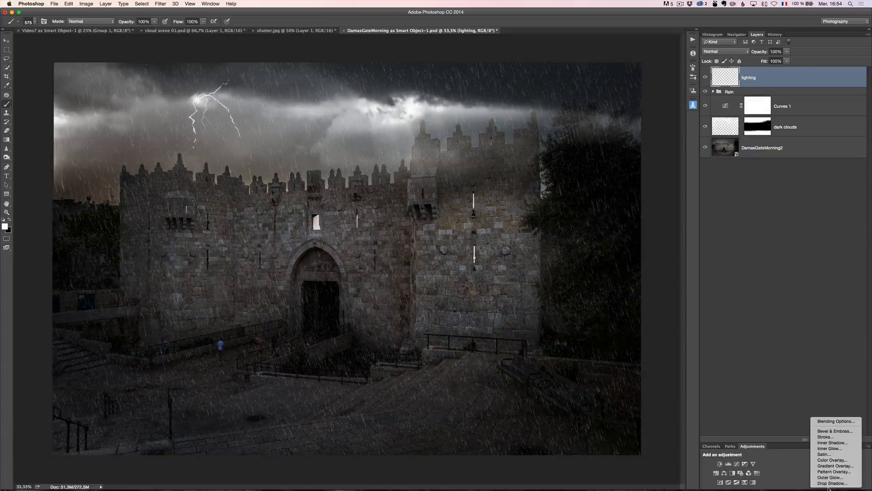
{"action": "left_click", "coordinate": [830, 477]}
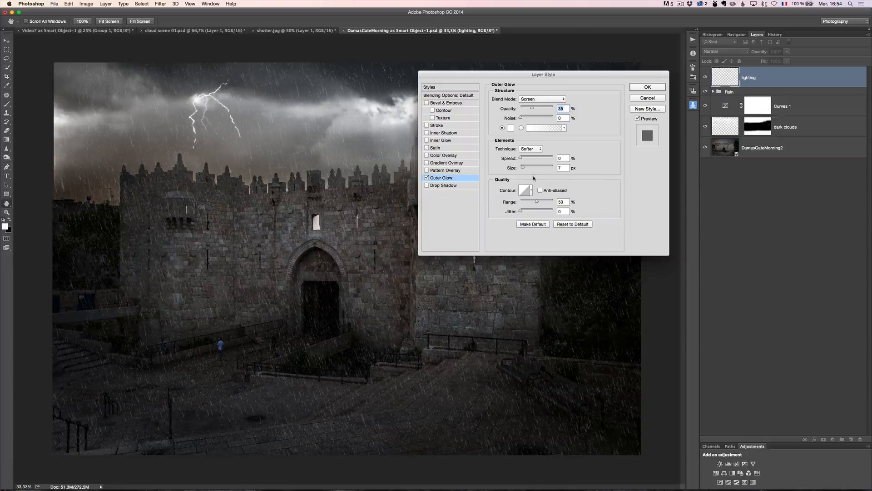
{"action": "left_click", "coordinate": [636, 88]}
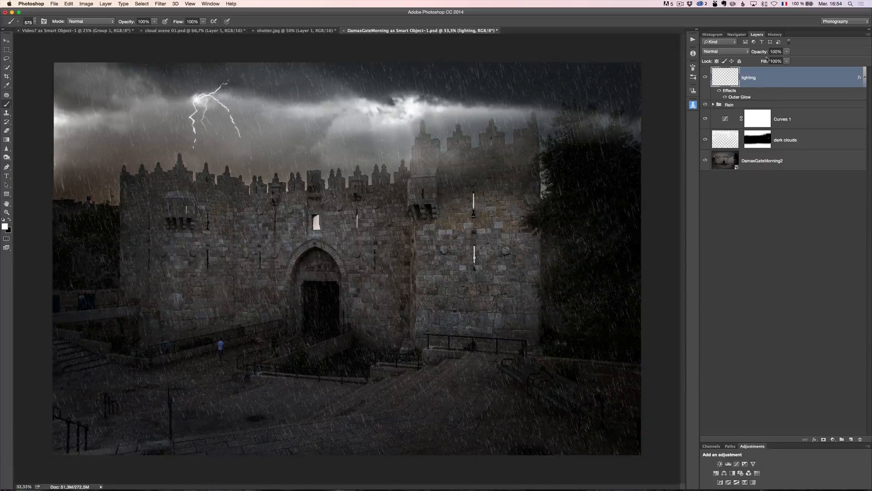
{"action": "left_click_drag", "start_coordinate": [758, 53], "coordinate": [747, 55]}
Compare the original photo with the edited storm scene through the history, restore the latest state and return to the layers.
{"action": "left_click", "coordinate": [775, 35]}
{"action": "left_click", "coordinate": [752, 42]}
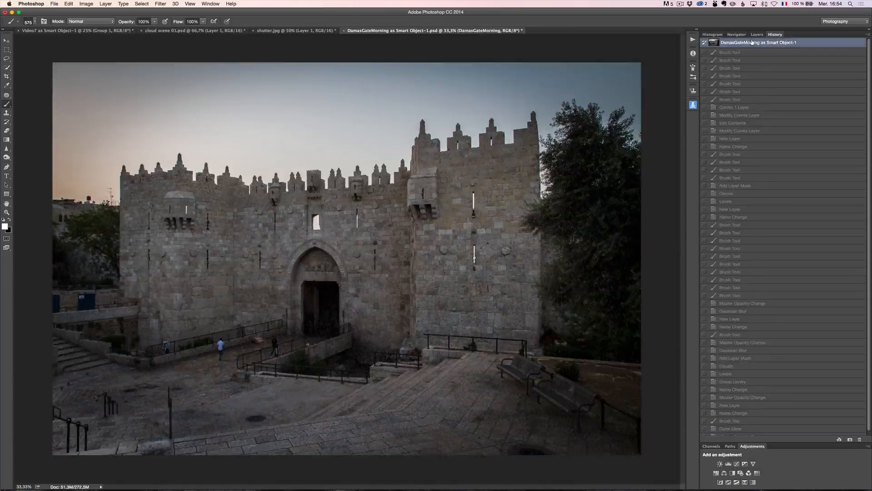
{"action": "scroll", "coordinate": [749, 136], "scroll_direction": "down", "scroll_amount": 1}
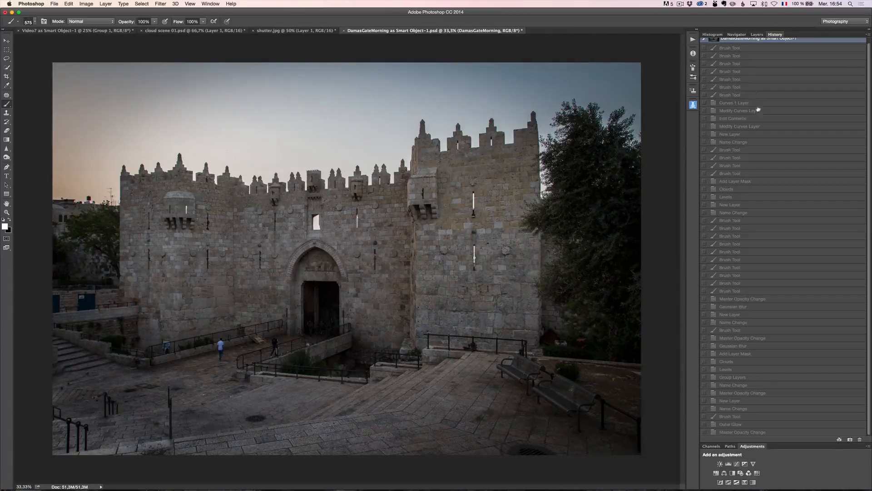
{"action": "left_click", "coordinate": [783, 433]}
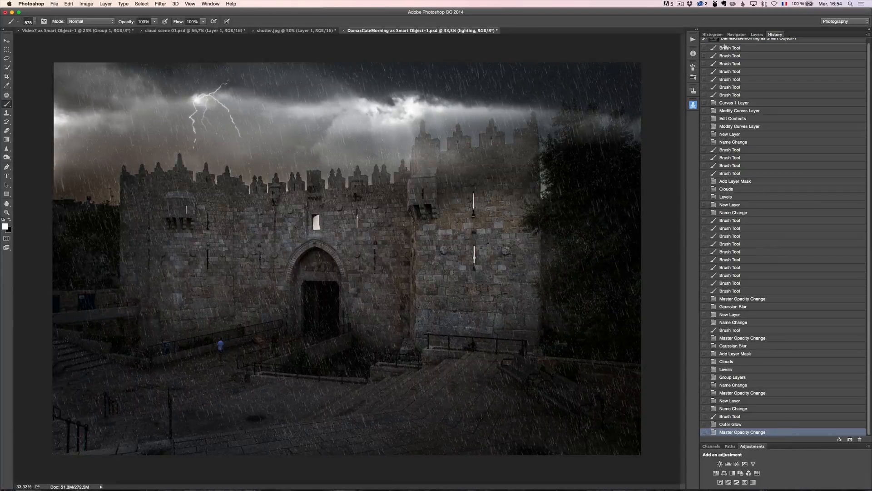
{"action": "left_click", "coordinate": [757, 35]}
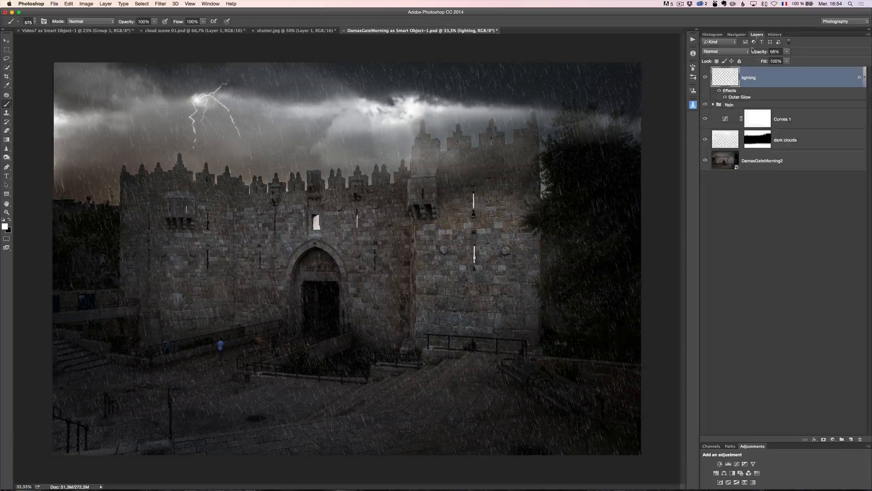
Create a new layer directly above the Rain group and name it "Splashs".
{"action": "left_click", "coordinate": [751, 105]}
{"action": "left_click", "coordinate": [851, 439]}
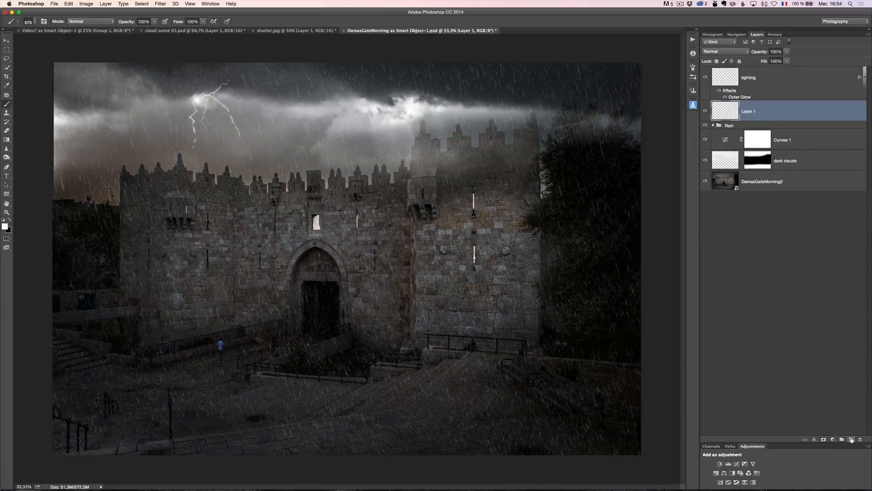
{"action": "double_click", "coordinate": [747, 112]}
{"action": "type", "text": "Splashs"}
{"action": "key", "text": "Return"}
Paint ground splashes across the nearest pavement on the Splashs layer with the Photo Serge: Rain - Ground Splash - Drag 06 brush at 600 px.
{"action": "left_click", "coordinate": [34, 22]}
{"action": "scroll", "coordinate": [176, 305], "scroll_direction": "down", "scroll_amount": 2}
{"action": "left_click_drag", "start_coordinate": [174, 307], "coordinate": [179, 247]}
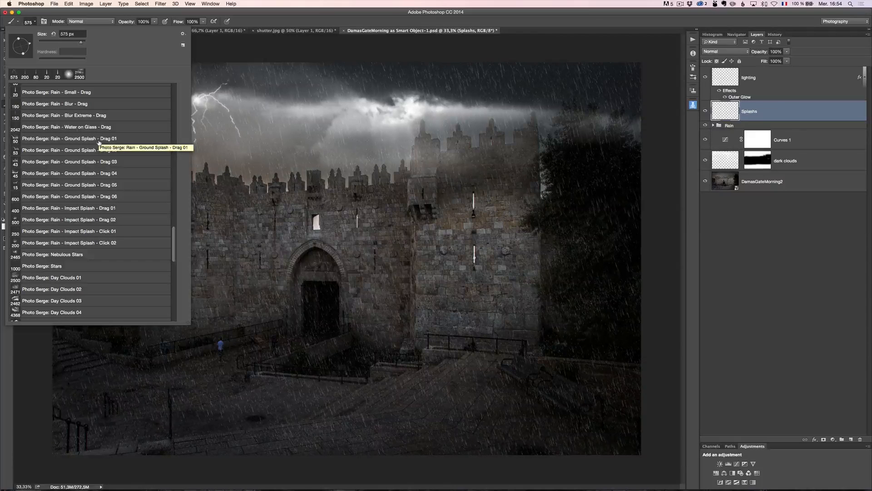
{"action": "left_click", "coordinate": [105, 196]}
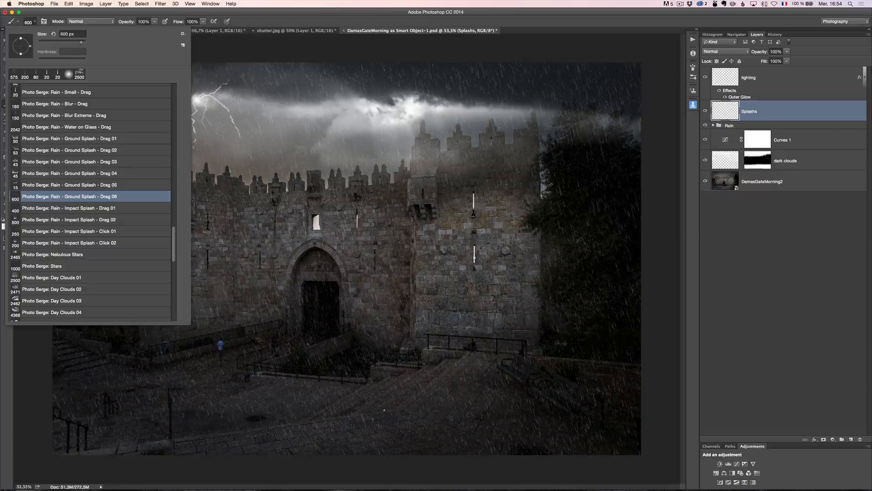
{"action": "left_click_drag", "start_coordinate": [130, 445], "coordinate": [715, 408]}
{"action": "left_click_drag", "start_coordinate": [372, 440], "coordinate": [641, 432]}
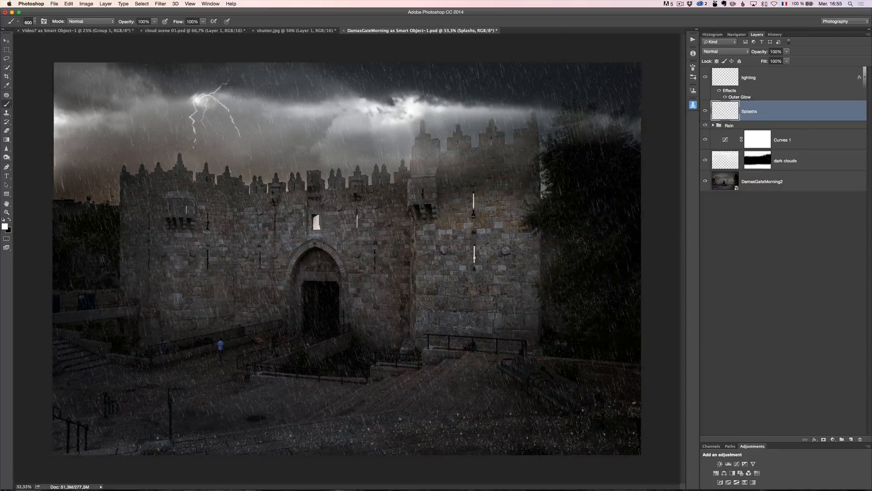
Paint progressively smaller ground splashes over the more distant pavement, reducing the brush size down to 113 px.
{"action": "left_click_drag", "start_coordinate": [444, 385], "coordinate": [438, 387]}
{"action": "left_click_drag", "start_coordinate": [540, 396], "coordinate": [661, 393]}
{"action": "left_click_drag", "start_coordinate": [475, 374], "coordinate": [471, 374]}
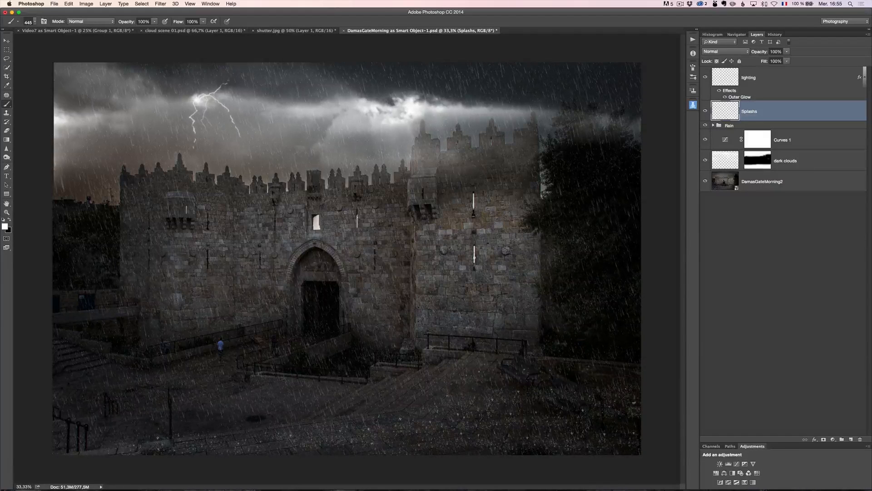
{"action": "left_click_drag", "start_coordinate": [402, 368], "coordinate": [398, 371]}
{"action": "mouse_move", "coordinate": [112, 399]}
{"action": "left_mouse_down"}
{"action": "mouse_move", "coordinate": [88, 384]}
{"action": "mouse_move", "coordinate": [98, 368]}
{"action": "left_mouse_up"}
Create a new layer directly above the Splashs layer and name it "impacts".
{"action": "left_click", "coordinate": [851, 440]}
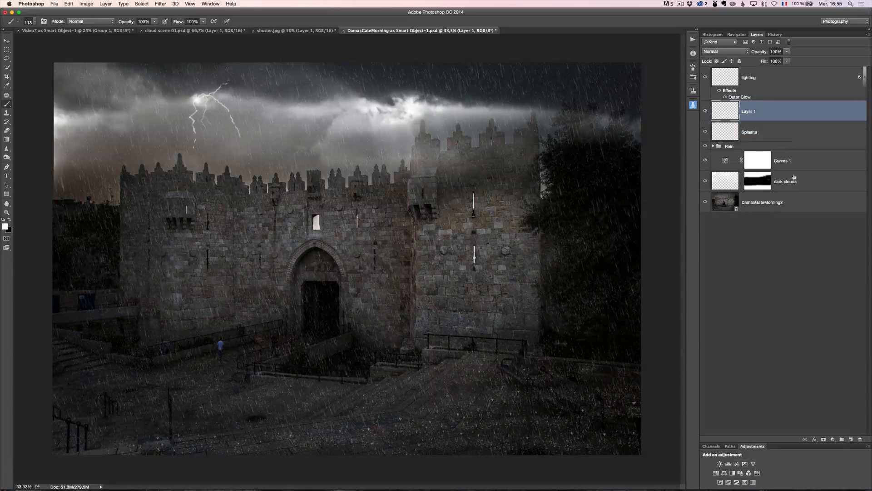
{"action": "double_click", "coordinate": [754, 110]}
{"action": "type", "text": "lipacts"}
{"action": "key", "text": "Return"}
Paint rain impacts along the foreground pavement with the Photo Serge: Rain - Impact Splash - Drag 01 brush at 400 px.
{"action": "left_click", "coordinate": [34, 21]}
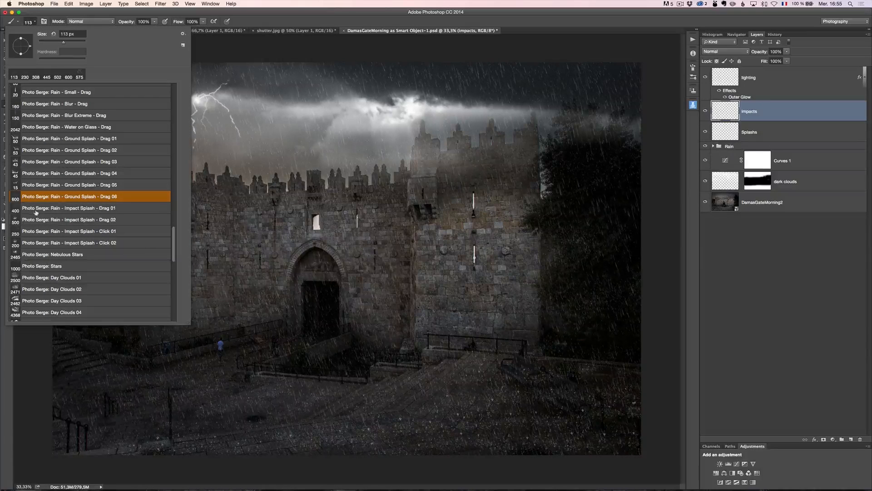
{"action": "left_click", "coordinate": [110, 210]}
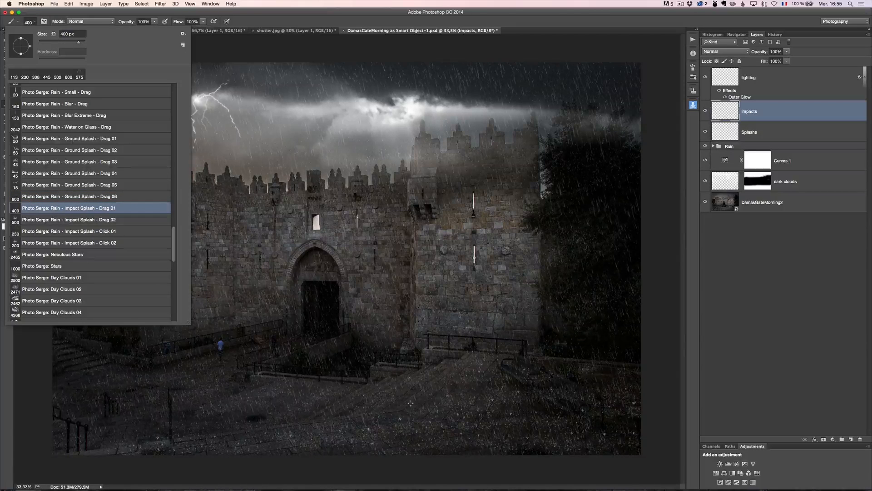
{"action": "left_click_drag", "start_coordinate": [275, 444], "coordinate": [755, 448]}
{"action": "left_click_drag", "start_coordinate": [636, 447], "coordinate": [115, 452]}
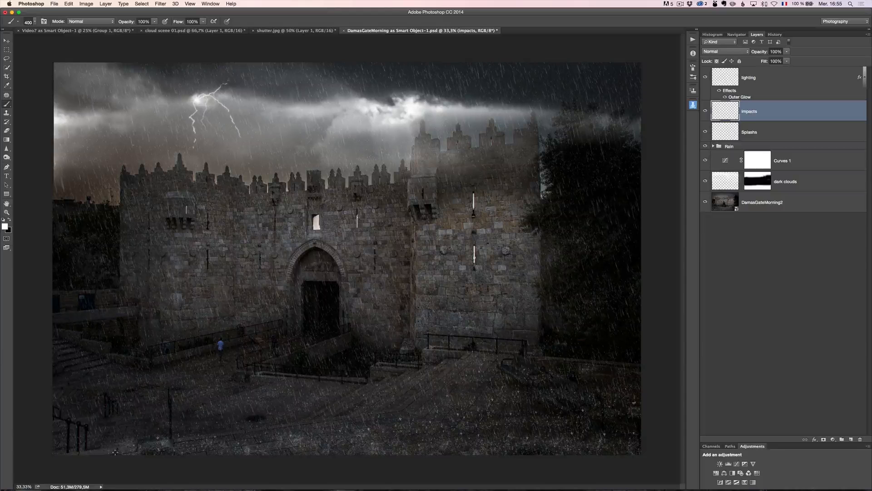
Paint more rain impacts over the middle and far pavement, with the brush reduced to 229 px for the distant ground.
{"action": "left_click_drag", "start_coordinate": [427, 425], "coordinate": [439, 425]}
{"action": "left_click_drag", "start_coordinate": [473, 400], "coordinate": [455, 400]}
{"action": "mouse_move", "coordinate": [538, 396]}
{"action": "left_mouse_down"}
{"action": "mouse_move", "coordinate": [549, 397]}
{"action": "mouse_move", "coordinate": [488, 384]}
{"action": "mouse_move", "coordinate": [618, 391]}
{"action": "left_mouse_up"}
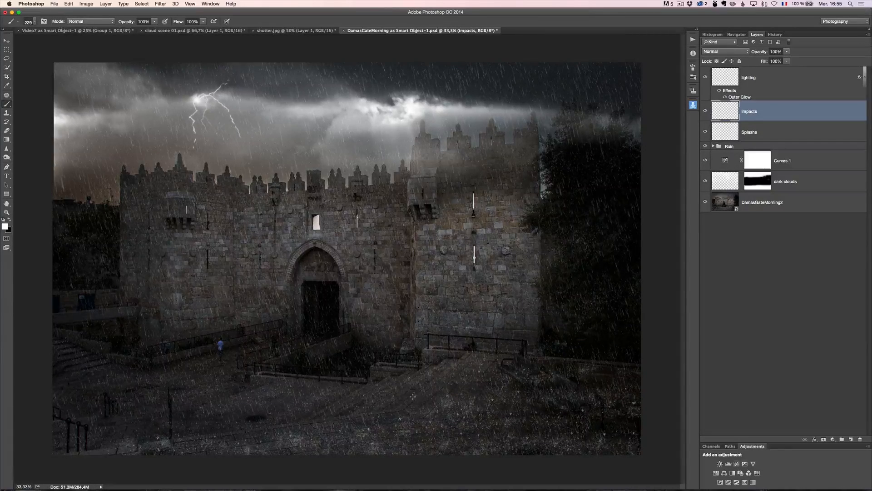
{"action": "left_click_drag", "start_coordinate": [226, 402], "coordinate": [204, 406]}
{"action": "left_click_drag", "start_coordinate": [174, 379], "coordinate": [102, 389]}
Lower the opacity of the impacts layer and set the Splashs layer's opacity to 70%.
{"action": "left_click_drag", "start_coordinate": [762, 55], "coordinate": [758, 55]}
{"action": "left_click", "coordinate": [759, 123]}
{"action": "left_click_drag", "start_coordinate": [763, 53], "coordinate": [754, 55]}
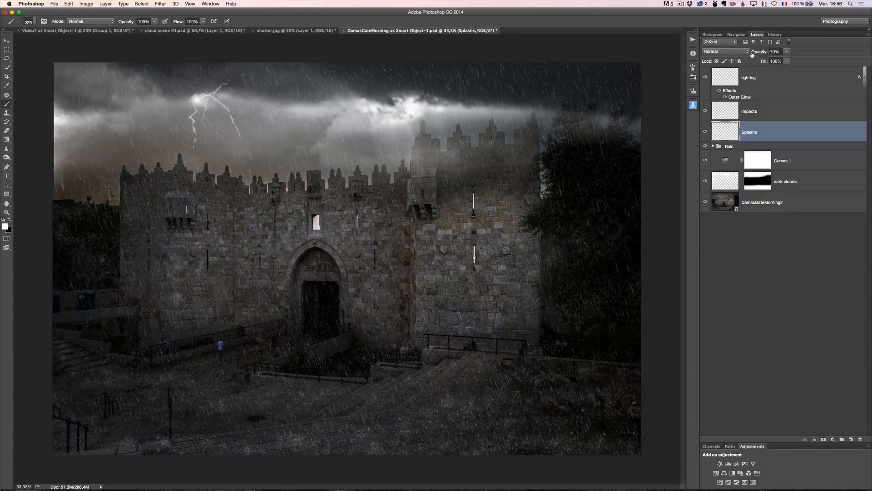
Inspect the finished storm scene, compare it with the original photo through the history and restore the latest state.
{"action": "key", "text": "z"}
{"action": "left_click", "coordinate": [297, 192]}
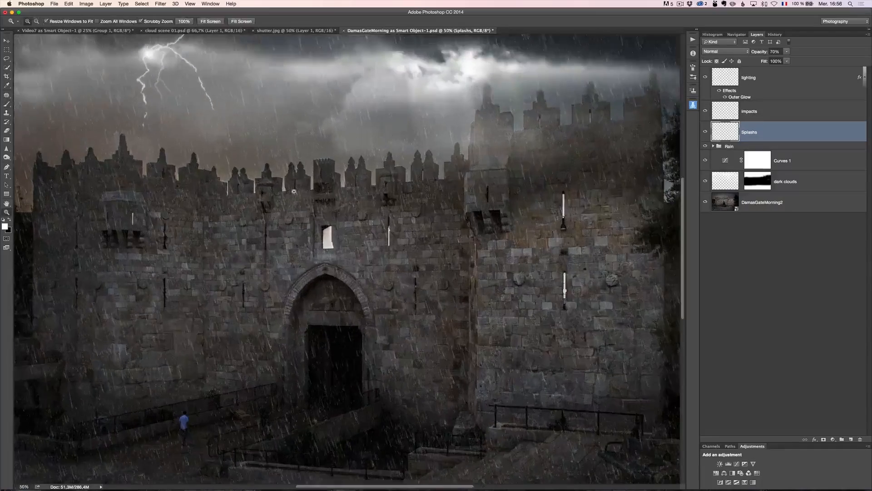
{"action": "left_click", "coordinate": [296, 192], "text": "alt"}
{"action": "left_click", "coordinate": [296, 193], "text": "alt"}
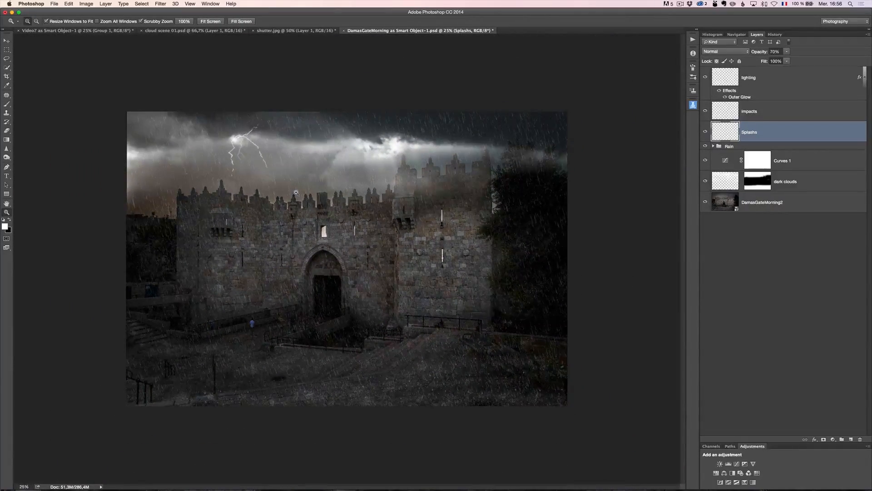
{"action": "left_click", "coordinate": [296, 192]}
{"action": "left_click", "coordinate": [774, 35]}
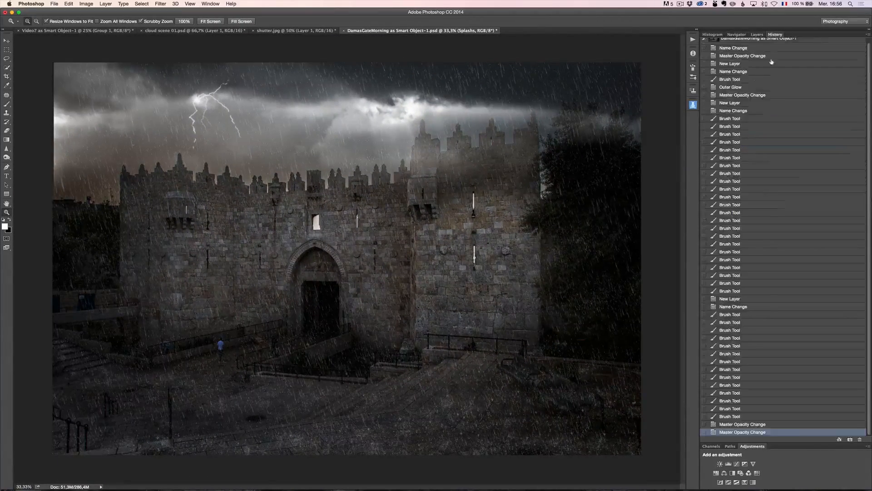
{"action": "left_click", "coordinate": [764, 43]}
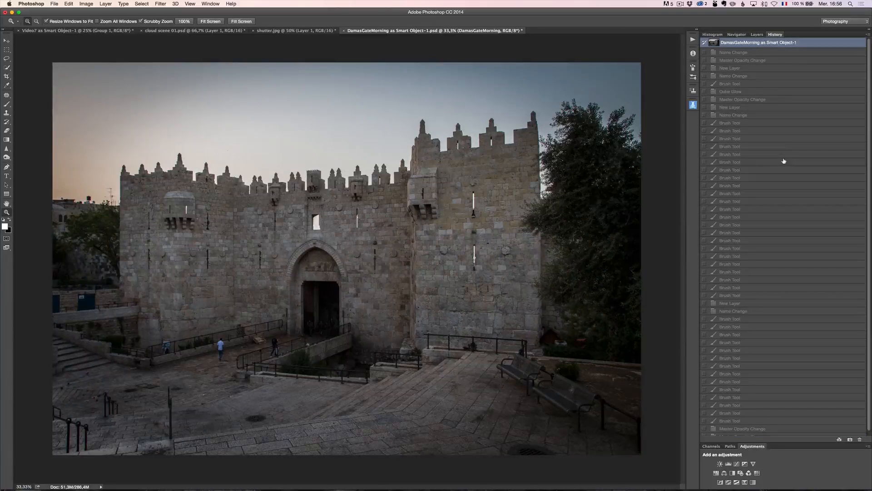
{"action": "scroll", "coordinate": [784, 161], "scroll_direction": "down", "scroll_amount": 1}
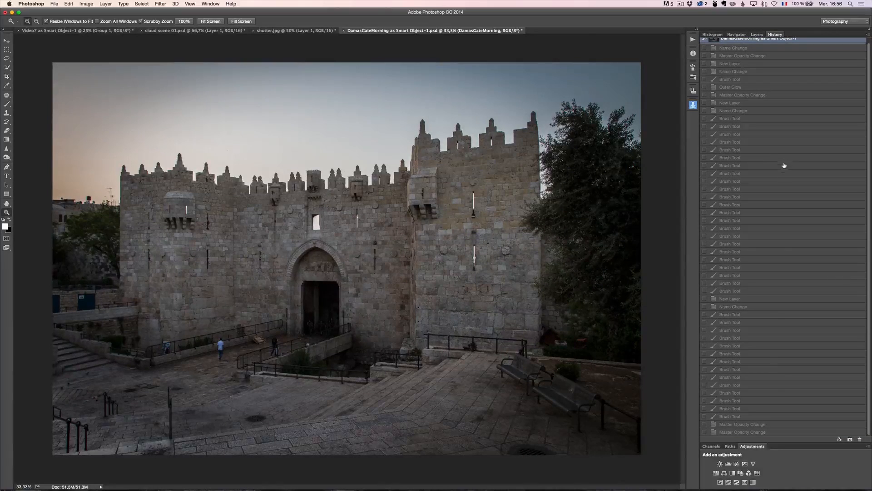
{"action": "left_click", "coordinate": [784, 432]}
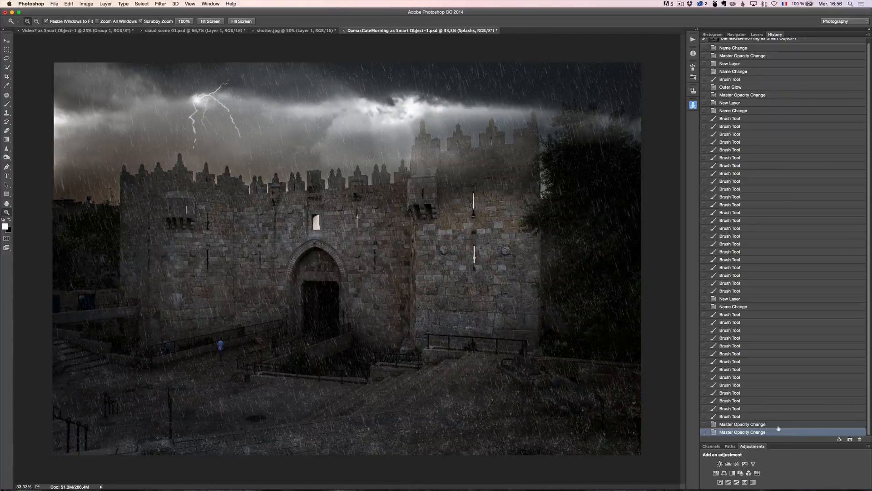
Switch to the shutter.jpg document, show its layers and undo the removal of Layer 1.
{"action": "key", "text": "ctrl+shift+Tab"}
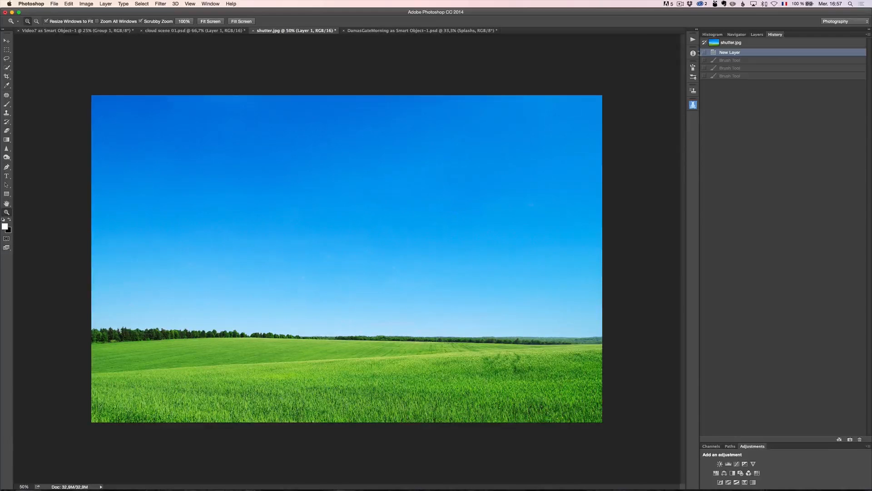
{"action": "left_click", "coordinate": [757, 35]}
{"action": "left_click_drag", "start_coordinate": [732, 83], "coordinate": [861, 439]}
{"action": "key", "text": "super+z"}
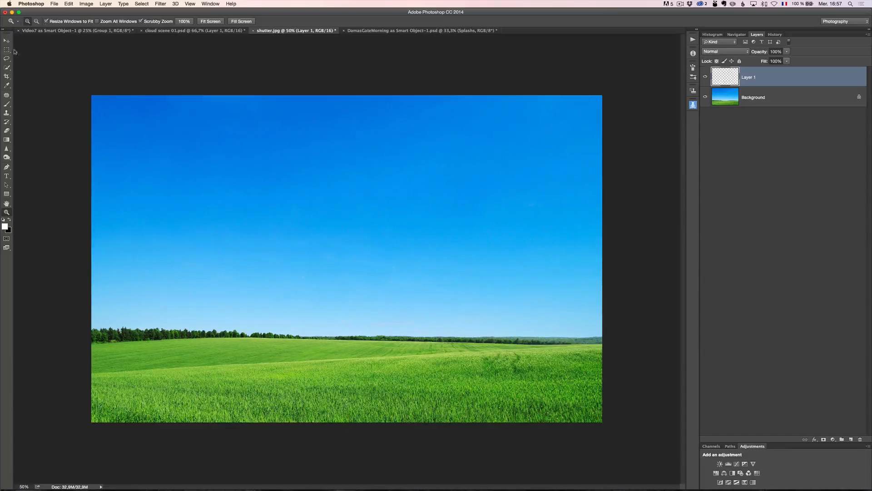
Stamp two overlapping cloud areas in the blue sky on Layer 1 with the Photo Serge: Day Clouds 01 brush at 2500 px.
{"action": "left_click", "coordinate": [6, 104]}
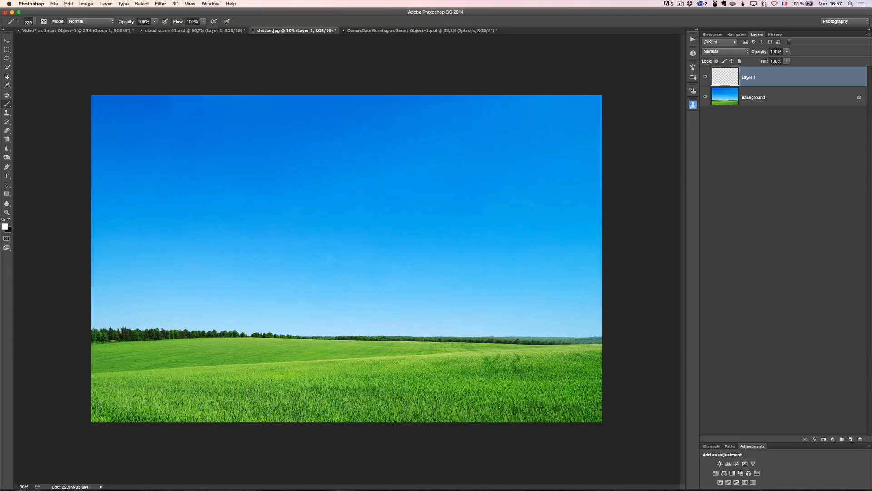
{"action": "left_click", "coordinate": [30, 22]}
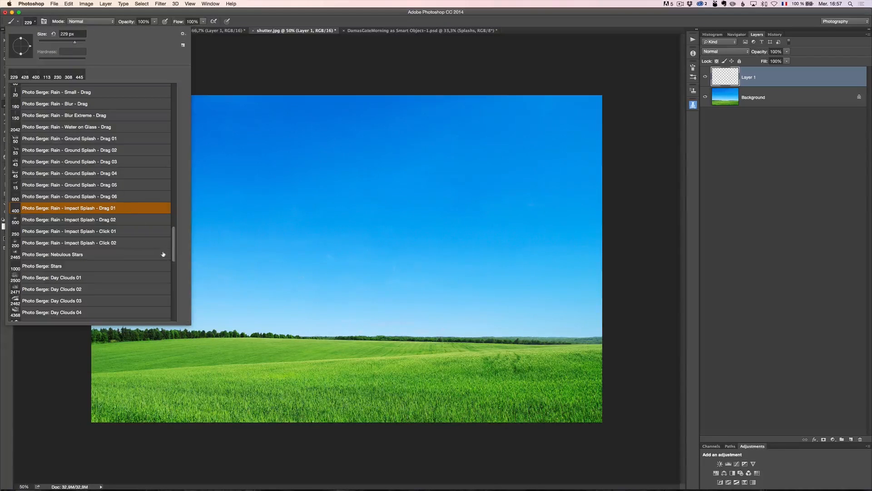
{"action": "scroll", "coordinate": [177, 252], "scroll_direction": "down", "scroll_amount": 5}
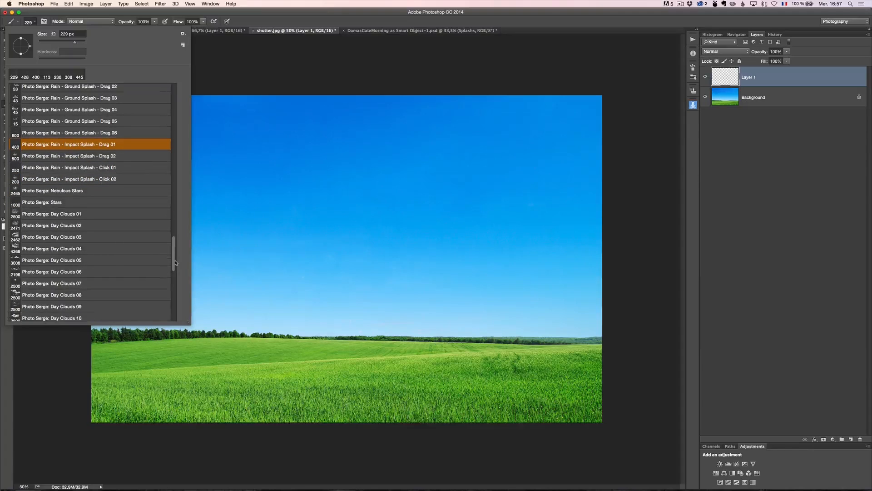
{"action": "left_click", "coordinate": [66, 214]}
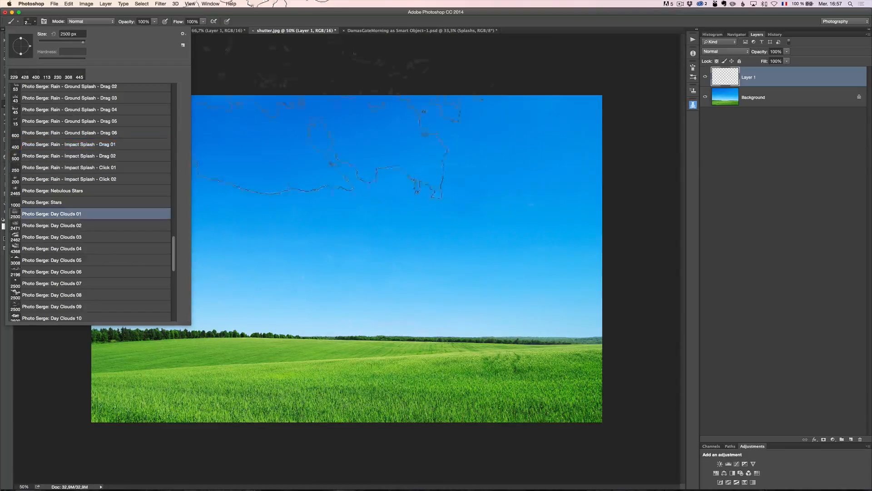
{"action": "key", "text": "Return"}
{"action": "left_click", "coordinate": [403, 202]}
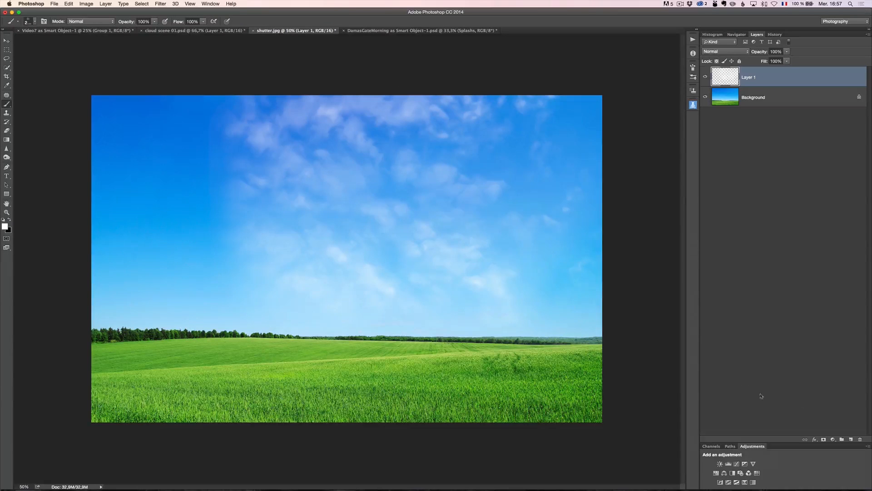
{"action": "left_click", "coordinate": [247, 202]}
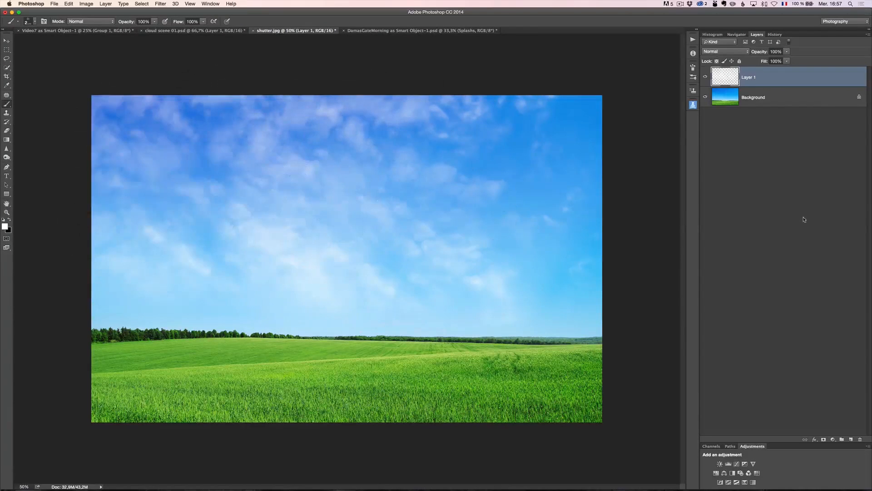
Undo both Day Clouds 01 stamps on Layer 1.
{"action": "key", "text": "super+z"}
{"action": "key", "text": "super+z"}
{"action": "key", "text": "alt+super+z"}
{"action": "key", "text": "alt+super+z"}
{"action": "key", "text": "alt+super+z"}
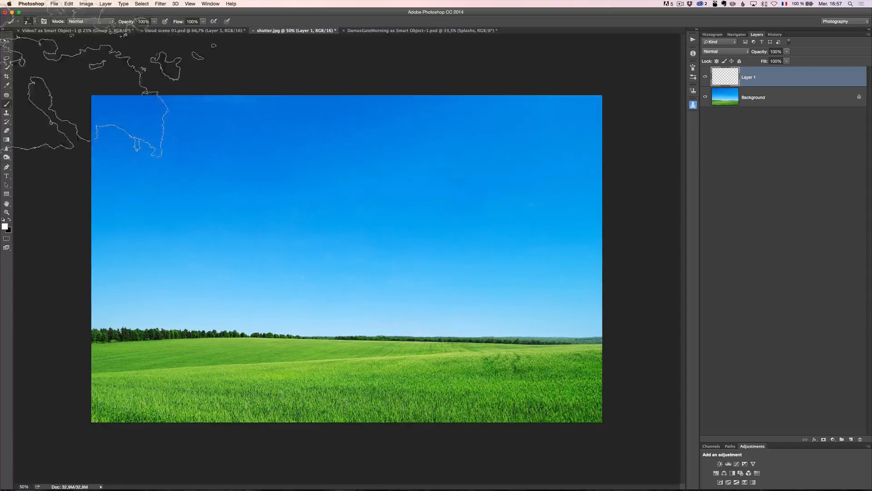
Try one stamp of the Photo Serge: Day Clouds 02 brush at 2471 px in the sky and undo it.
{"action": "left_click", "coordinate": [32, 21]}
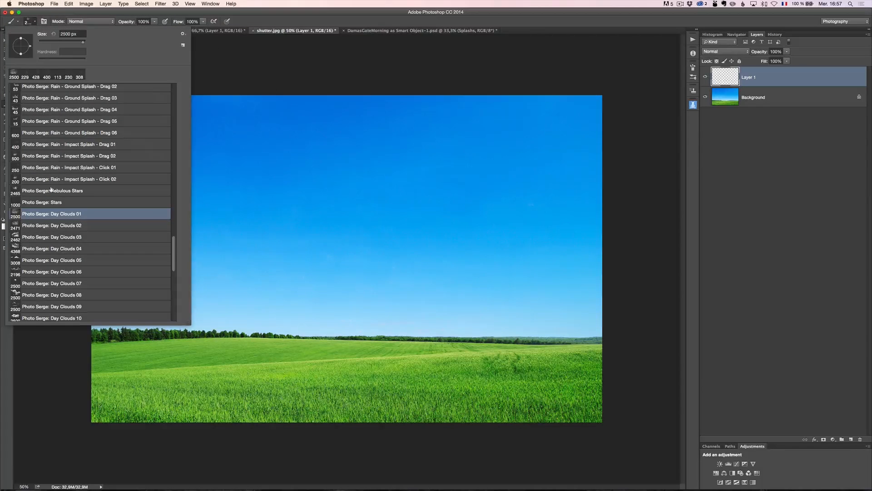
{"action": "left_click", "coordinate": [92, 225]}
{"action": "left_click", "coordinate": [407, 214]}
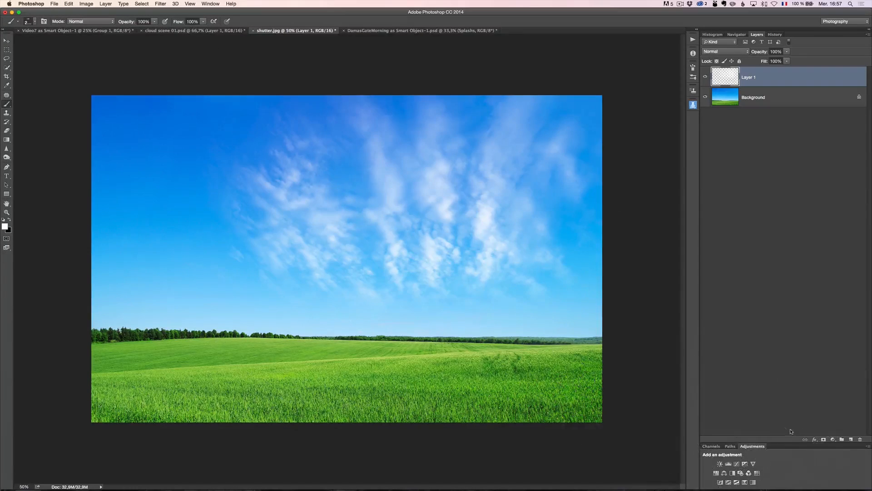
{"action": "key", "text": "super+z"}
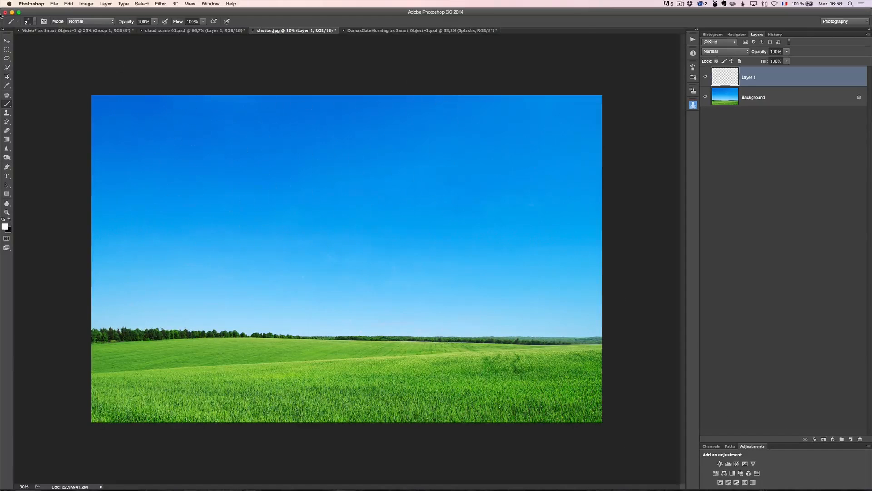
Try one stamp of the Photo Serge: Day Clouds 03 brush at 2462 px in the middle of the sky and undo it.
{"action": "left_click", "coordinate": [32, 23]}
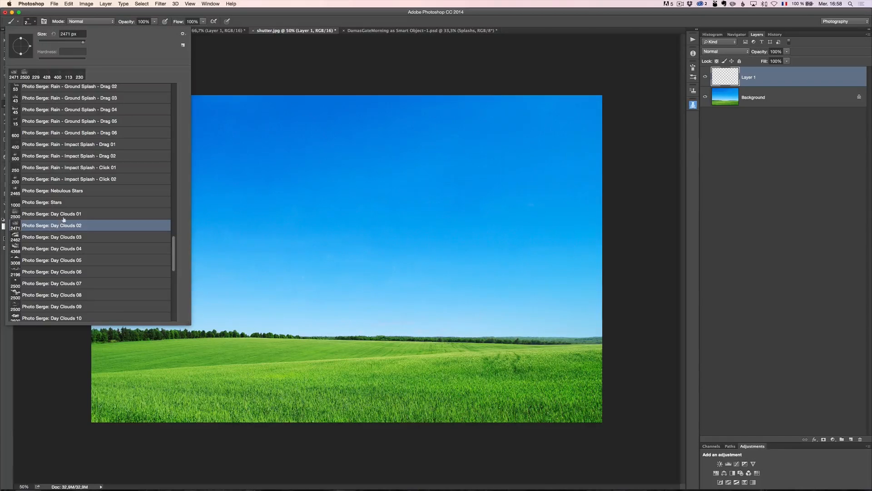
{"action": "left_click", "coordinate": [69, 238]}
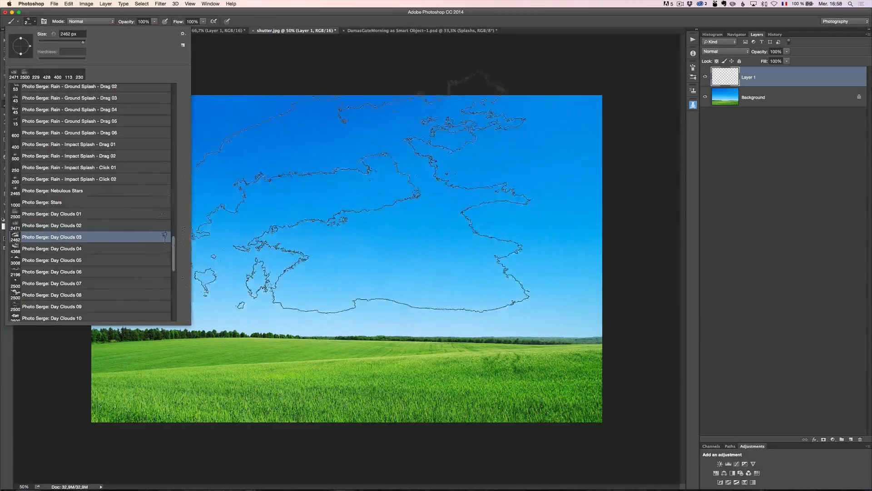
{"action": "left_click", "coordinate": [343, 204]}
{"action": "key", "text": "super+z"}
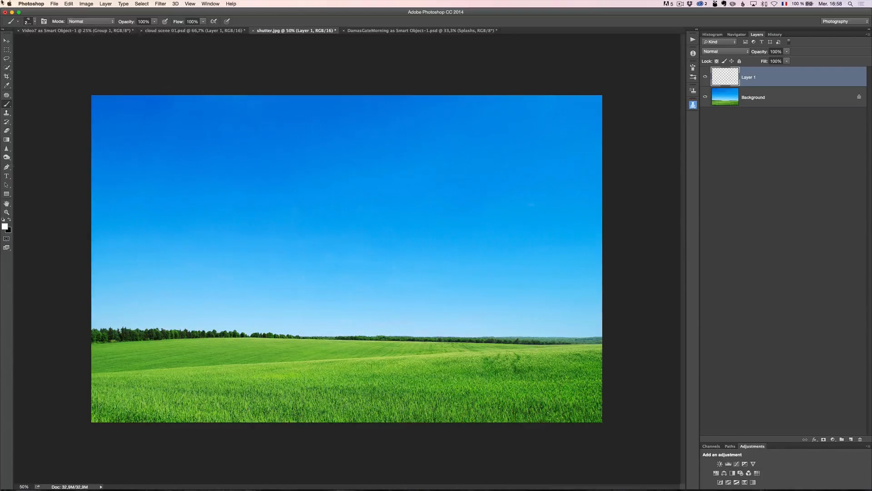
Try a full-size Photo Serge: Day Clouds 04 stamp, undo it, and stamp the clouds over the sky's left part at about 2800 px.
{"action": "left_click", "coordinate": [29, 23]}
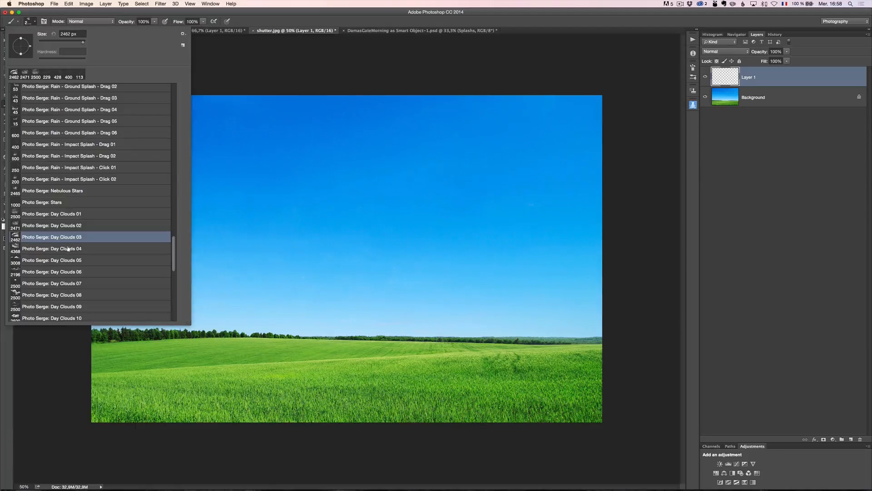
{"action": "double_click", "coordinate": [68, 248]}
{"action": "left_click", "coordinate": [315, 202]}
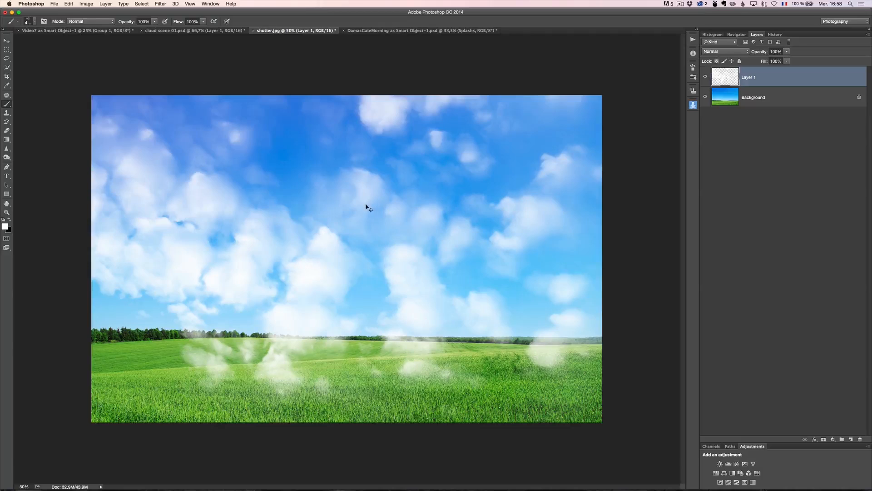
{"action": "key", "text": "super+z"}
{"action": "left_click_drag", "start_coordinate": [350, 203], "coordinate": [217, 204]}
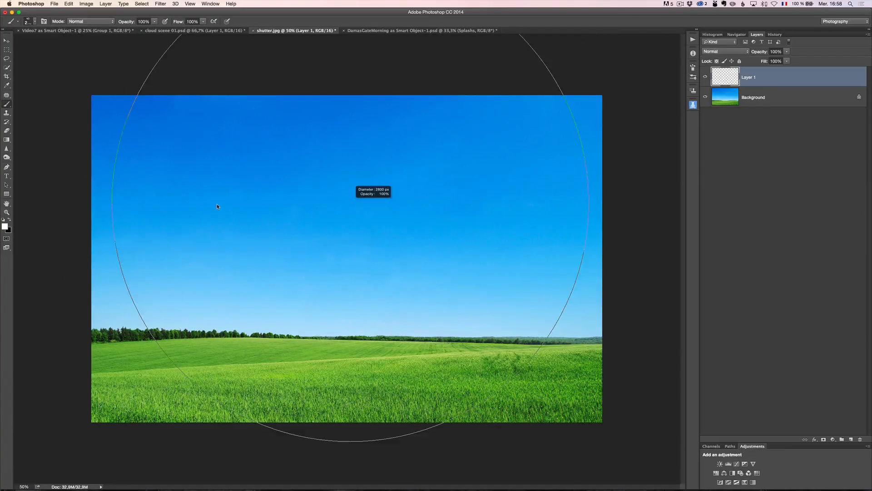
{"action": "left_click", "coordinate": [284, 218]}
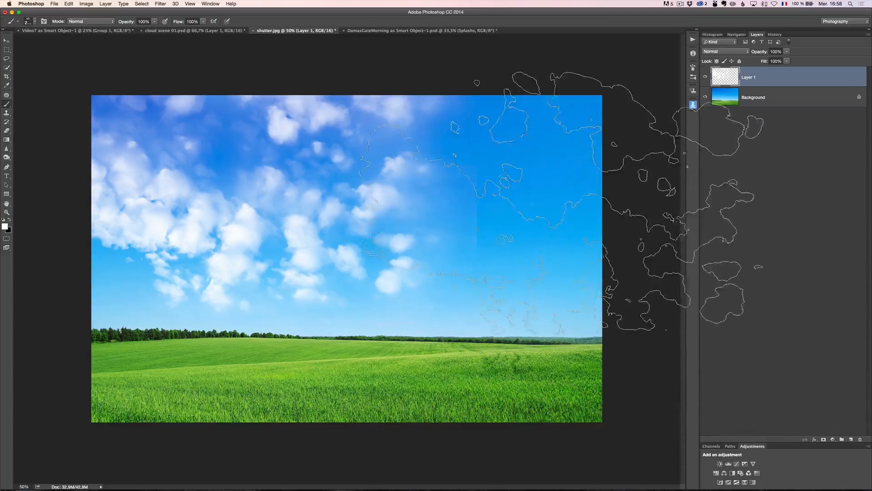
Try another Photo Serge: Day Clouds 04 stamp over the sky's right part, and undo all cloud stamps on Layer 1.
{"action": "left_click", "coordinate": [455, 209]}
{"action": "key", "text": "z"}
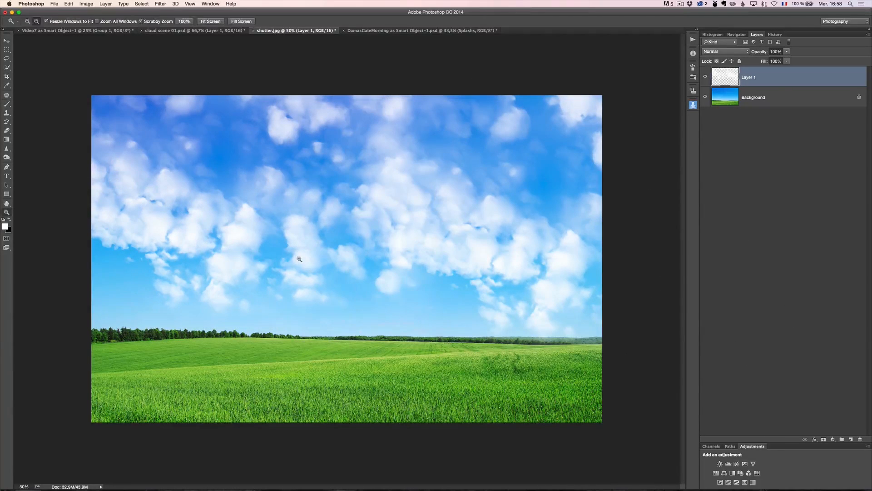
{"action": "key", "text": "super+z"}
{"action": "key", "text": "super+z"}
{"action": "key", "text": "super+alt+z"}
{"action": "key", "text": "super+alt+z"}
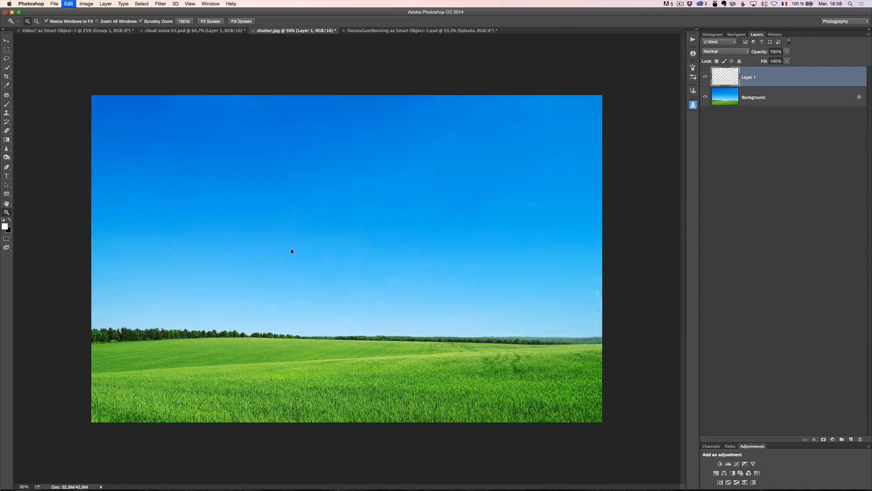
Stamp the Photo Serge: Day Clouds 06 brush once at 2196 px across the middle of the sky.
{"action": "key", "text": "b"}
{"action": "left_click", "coordinate": [28, 21]}
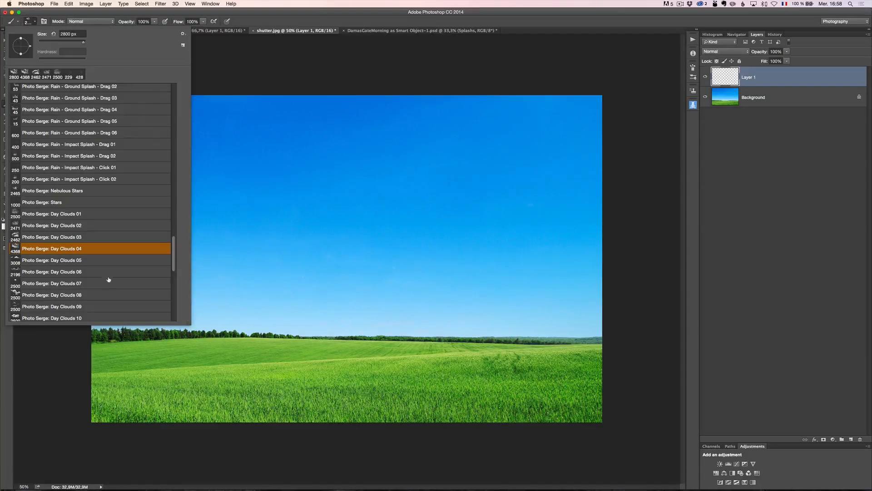
{"action": "left_click", "coordinate": [86, 268]}
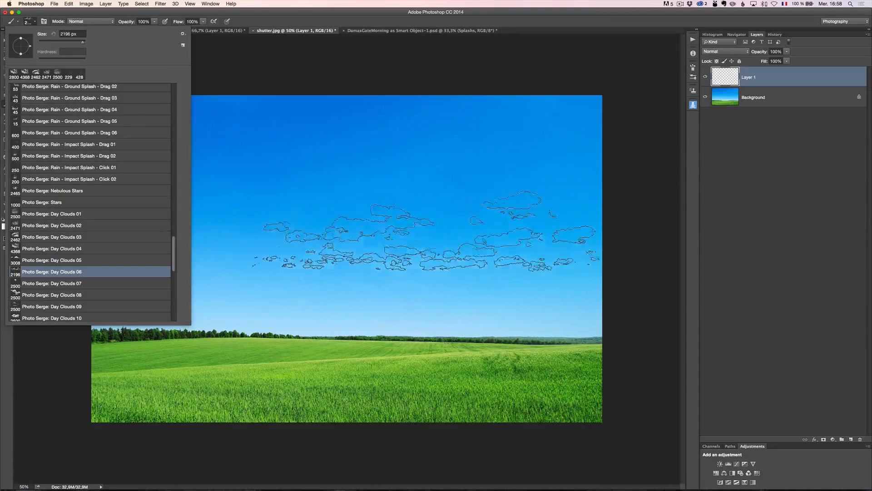
{"action": "left_click", "coordinate": [405, 216]}
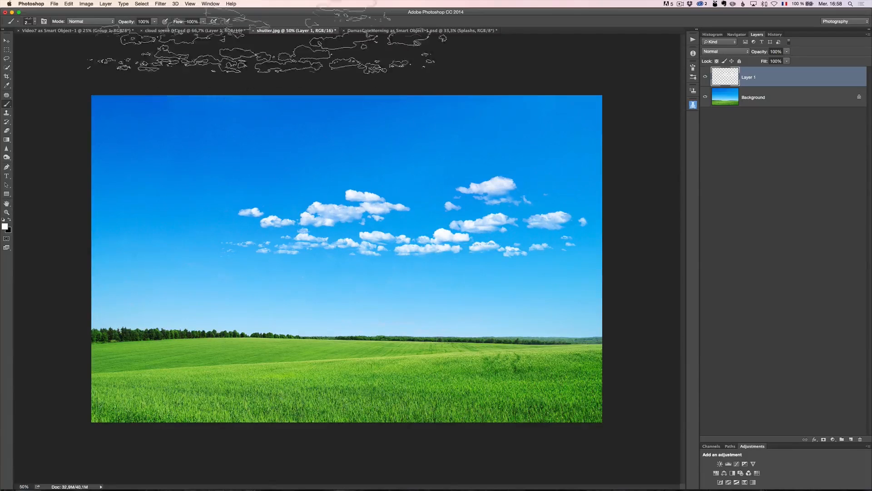
In cloud scene 01.psd, stamp the Photo Serge: Day Clouds 02 brush at 1158 px over the sky above the lake and remove Layer 1.
{"action": "left_click", "coordinate": [219, 31]}
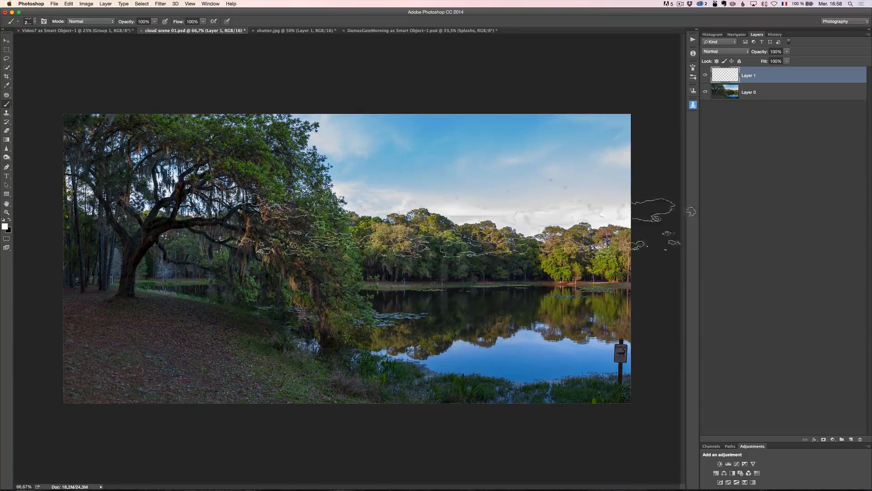
{"action": "left_click", "coordinate": [28, 22]}
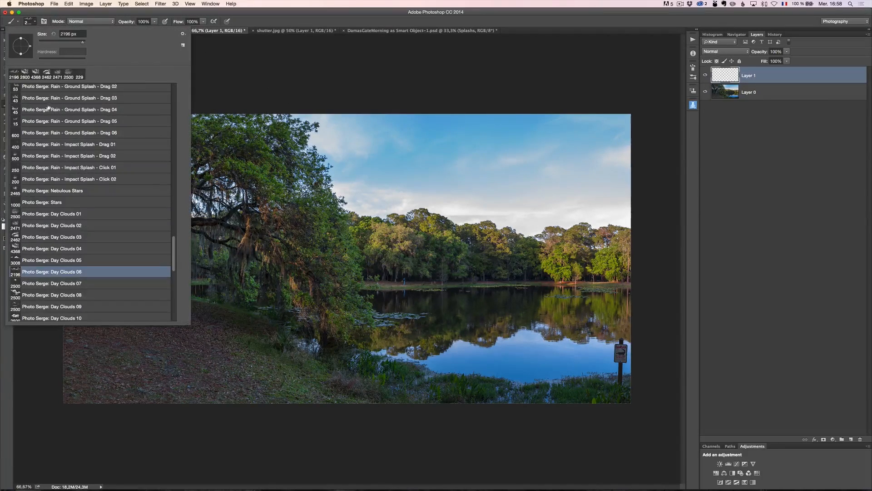
{"action": "left_click", "coordinate": [88, 224]}
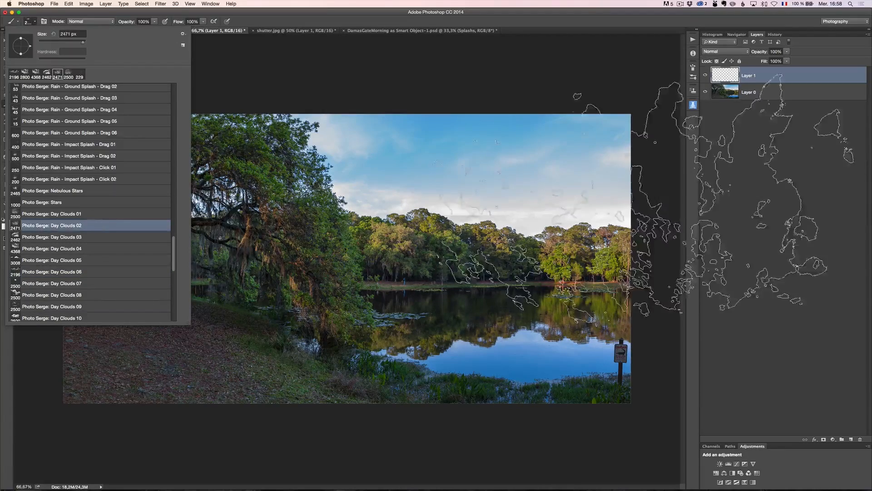
{"action": "left_click", "coordinate": [442, 125]}
{"action": "left_click_drag", "start_coordinate": [443, 126], "coordinate": [364, 129]}
{"action": "left_click", "coordinate": [503, 167]}
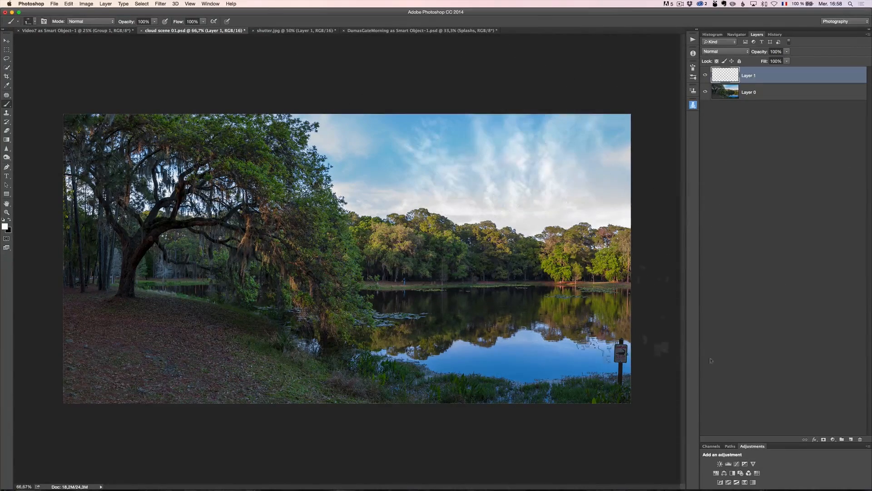
{"action": "left_click", "coordinate": [504, 164]}
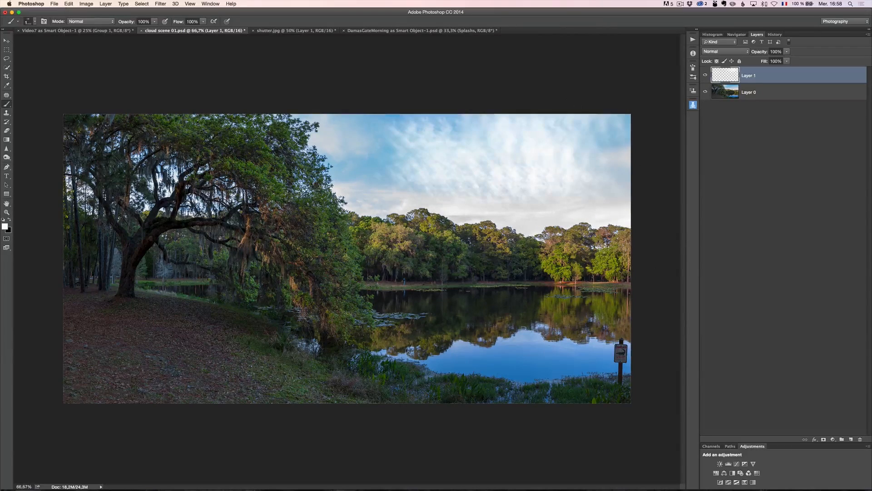
{"action": "key", "text": "BackSpace"}
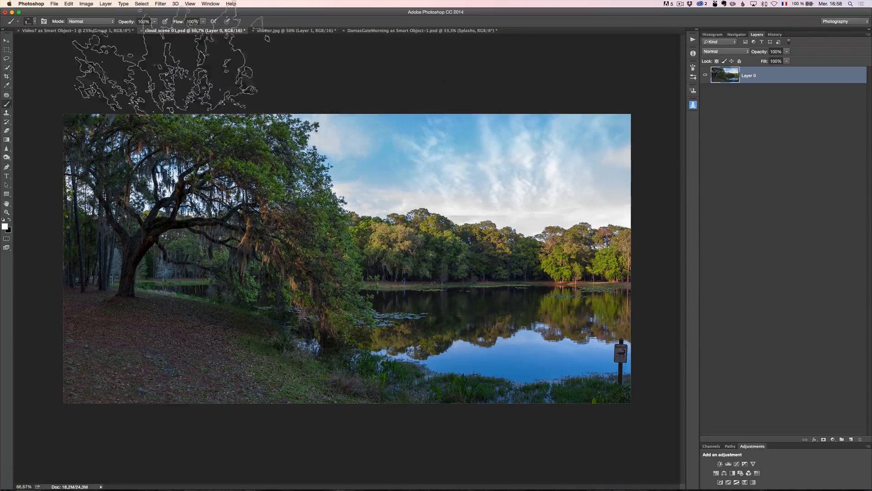
Switch to the Video7 Eiffel Tower document and add a new layer named "small snow" above the photo.
{"action": "left_click", "coordinate": [77, 31]}
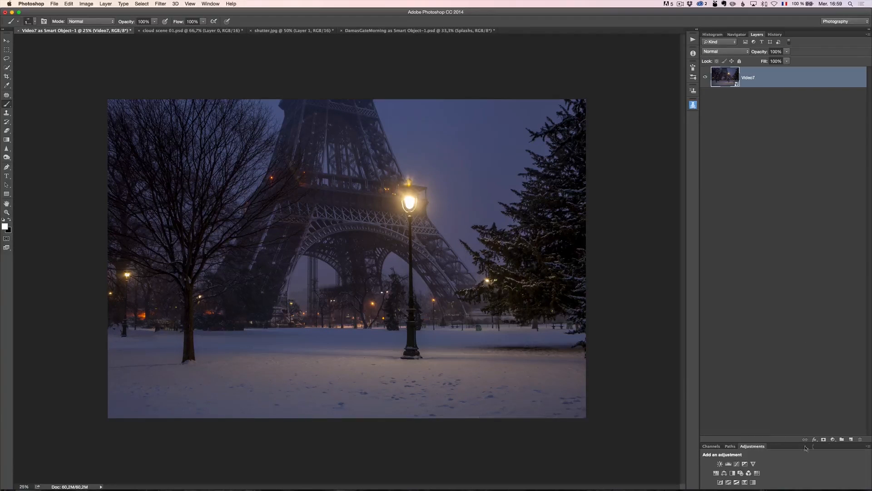
{"action": "left_click", "coordinate": [852, 440]}
{"action": "double_click", "coordinate": [749, 77]}
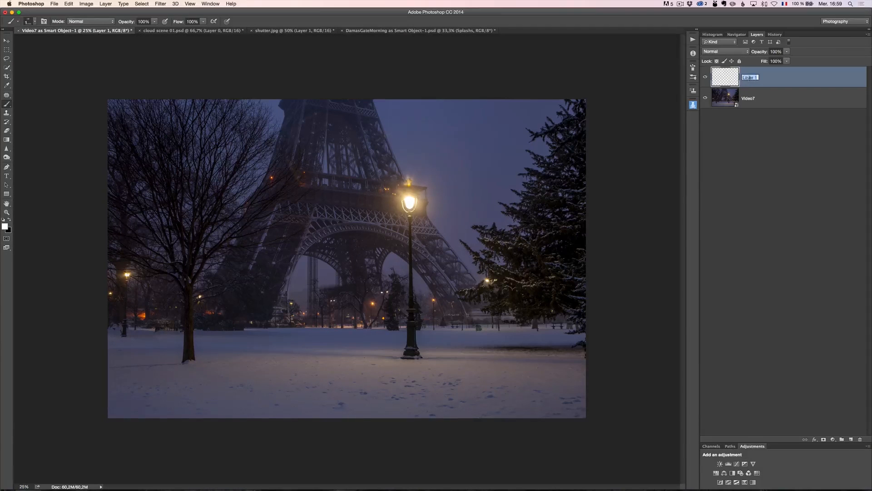
{"action": "type", "text": "small snow"}
{"action": "key", "text": "Return"}
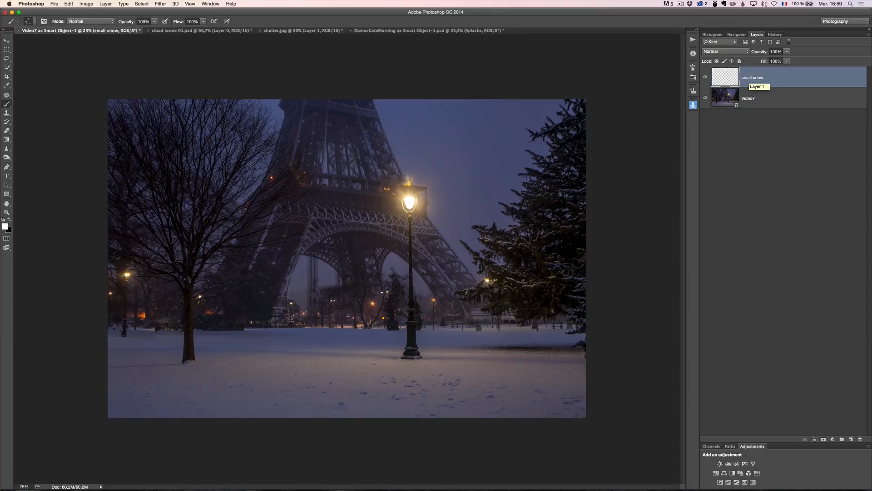
Paint very fine snow over the scene with the Photo Serge: Snow Ultra Fine brush at 1000 px.
{"action": "left_click", "coordinate": [28, 21]}
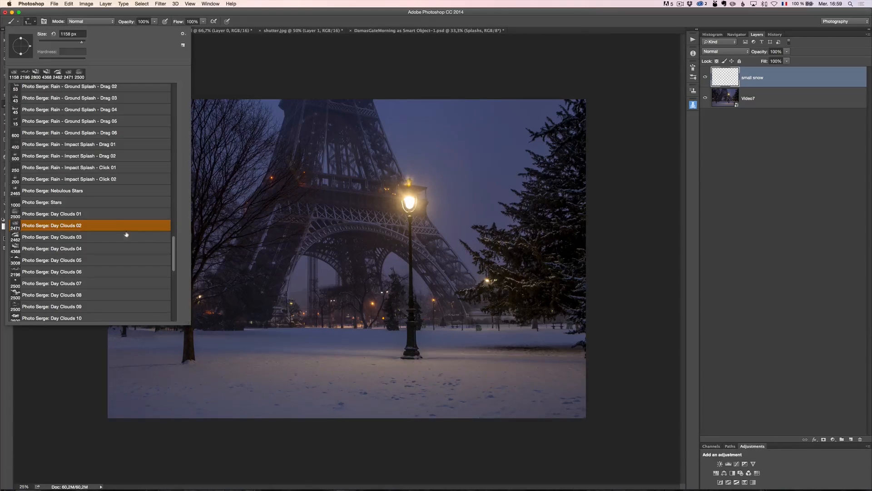
{"action": "left_click_drag", "start_coordinate": [173, 258], "coordinate": [172, 317]}
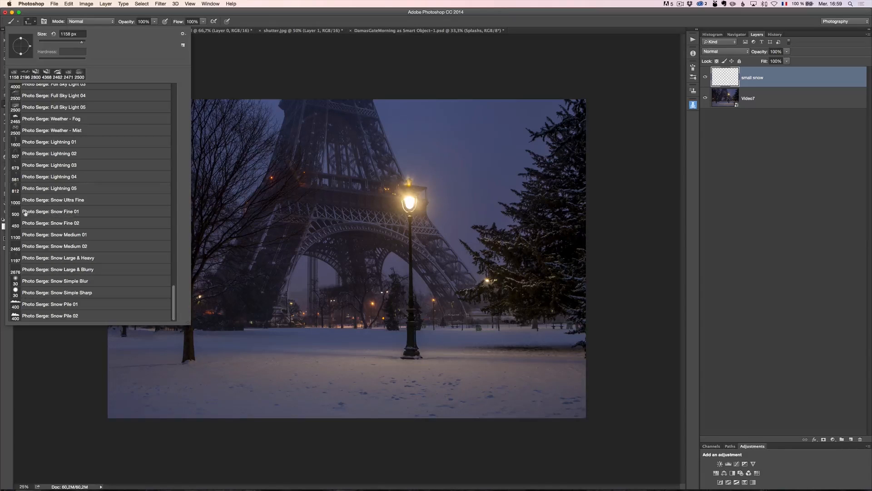
{"action": "left_click", "coordinate": [91, 200]}
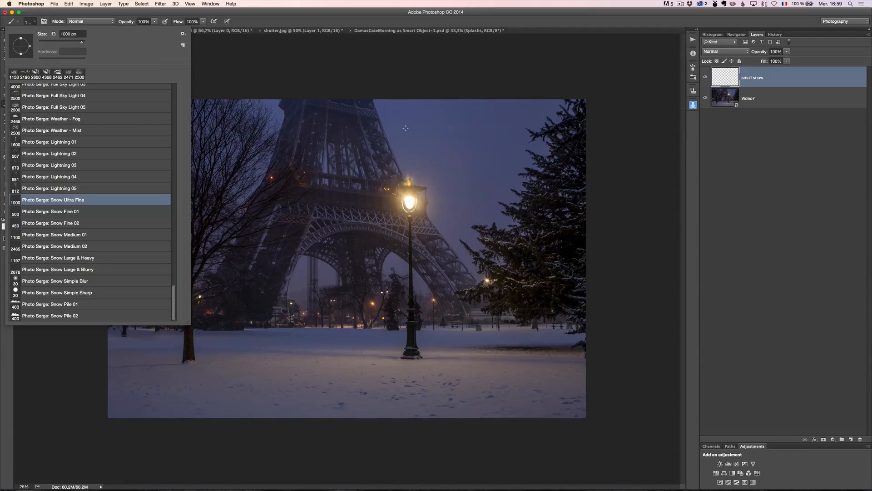
{"action": "left_click", "coordinate": [360, 118]}
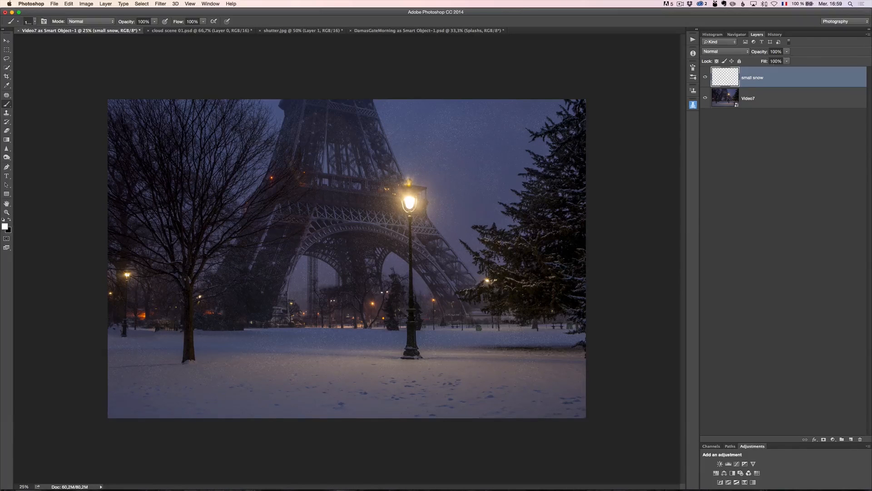
Rename the painted snow layer as "Ultra fine snow".
{"action": "double_click", "coordinate": [752, 77]}
{"action": "type", "text": "Ultra fine snow"}
{"action": "key", "text": "Return"}
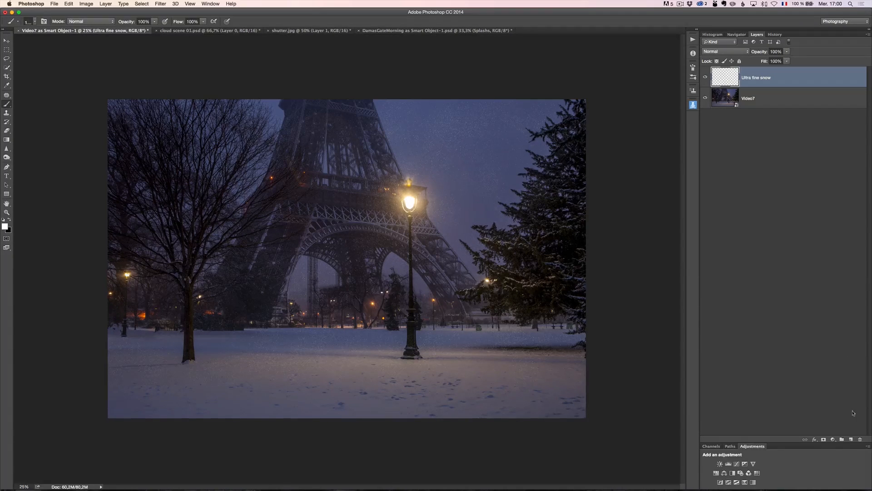
Paint fine snow on a new layer with the Photo Serge: Snow Fine 01 brush at 500 px.
{"action": "left_click", "coordinate": [851, 440]}
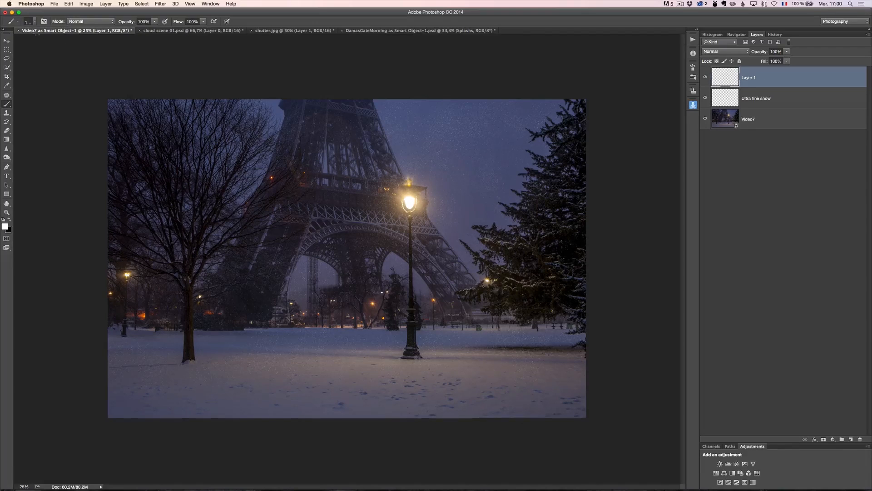
{"action": "left_click", "coordinate": [30, 22]}
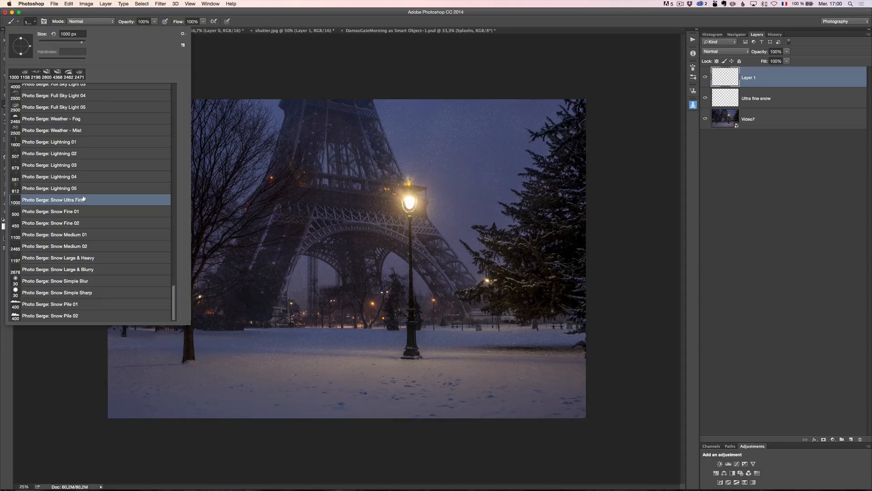
{"action": "left_click", "coordinate": [85, 211]}
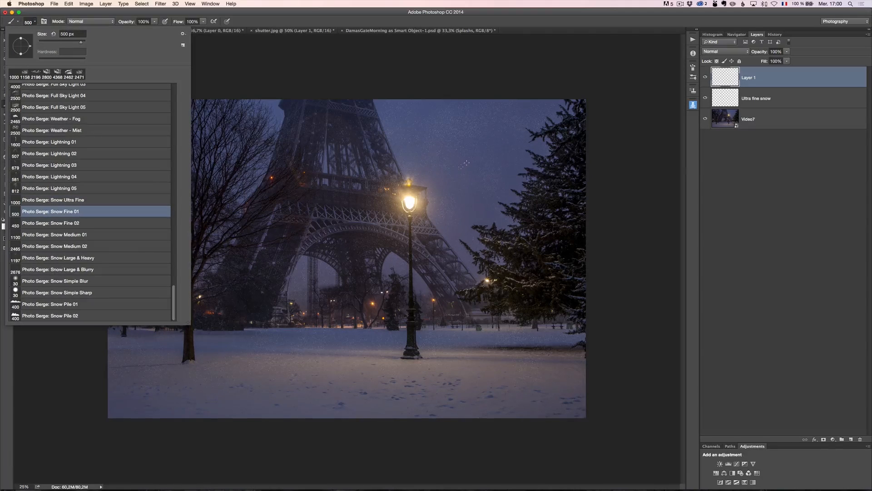
{"action": "left_click", "coordinate": [467, 163]}
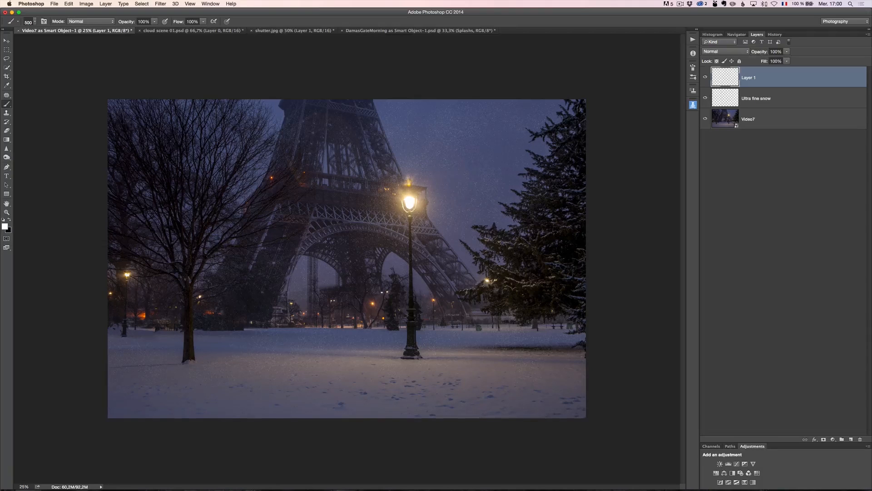
Rename the layer holding the Snow Fine 01 strokes as "Fine 1".
{"action": "double_click", "coordinate": [755, 79]}
{"action": "type", "text": "Fine 1"}
{"action": "key", "text": "Return"}
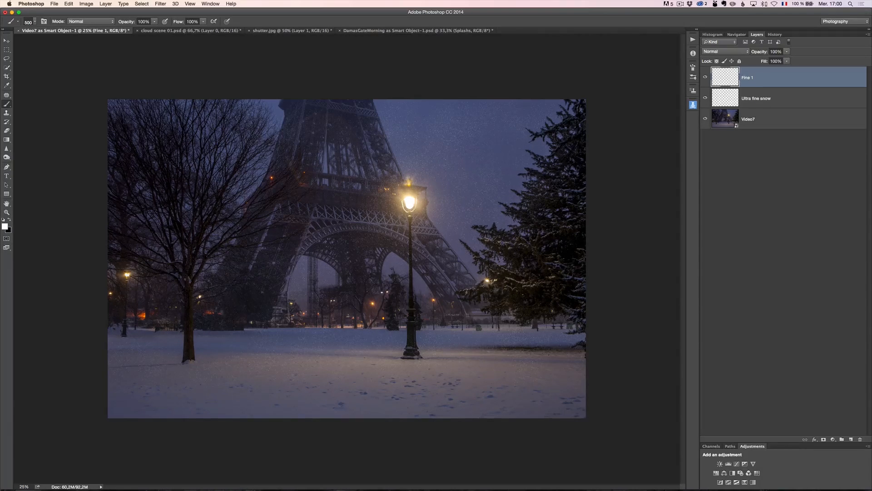
Add a new layer above Fine 1 and name it "Fine 2".
{"action": "left_click", "coordinate": [851, 439]}
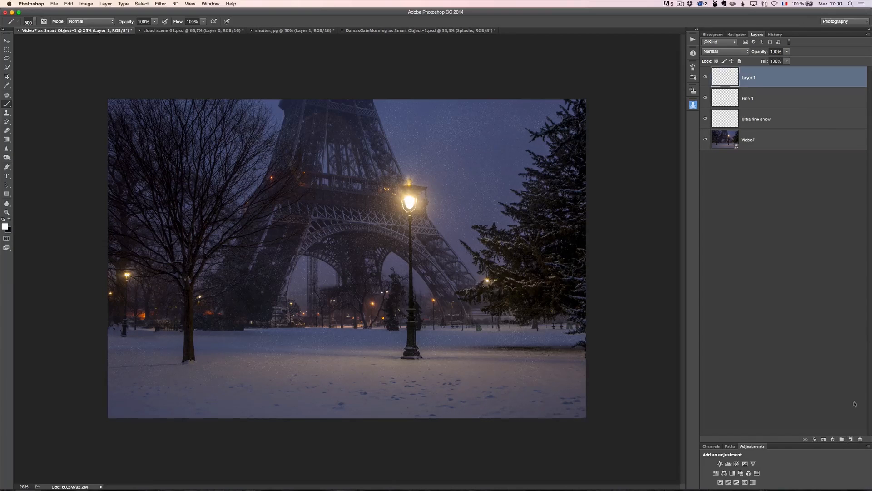
{"action": "double_click", "coordinate": [746, 79]}
{"action": "type", "text": "Fine 2"}
{"action": "key", "text": "Return"}
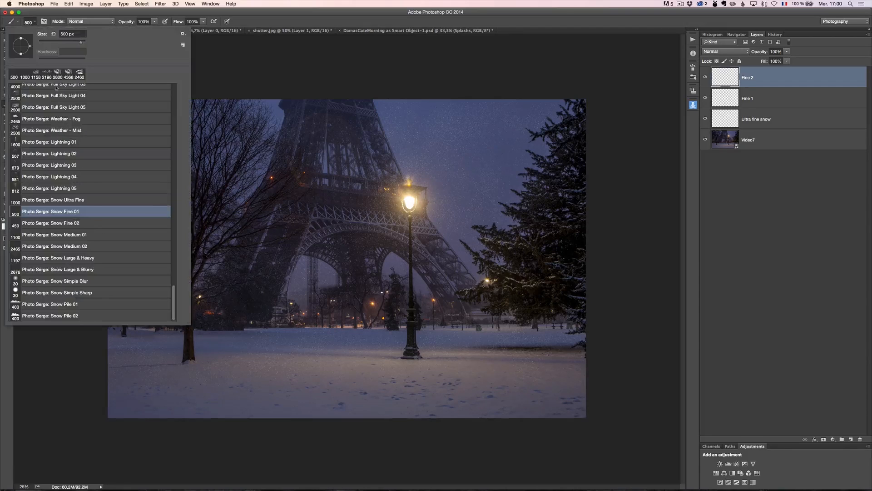
Paint snow over the tower and street lamp on the Fine 2 layer with the Photo Serge: Snow Fine 02 brush at 450 px.
{"action": "left_click", "coordinate": [91, 222]}
{"action": "key", "text": "Return"}
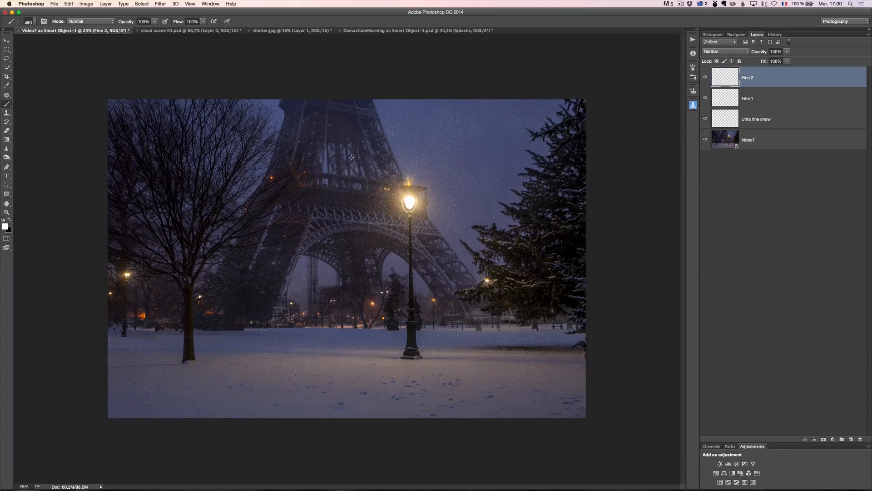
{"action": "mouse_move", "coordinate": [337, 246]}
{"action": "left_mouse_down"}
{"action": "mouse_move", "coordinate": [375, 275]}
{"action": "mouse_move", "coordinate": [401, 262]}
{"action": "left_mouse_up"}
Paint snow with Photo Serge: Snow Medium 01 at 1100 px on a new layer named "Sno medium" and slightly reduce the layer's opacity.
{"action": "left_click", "coordinate": [852, 439]}
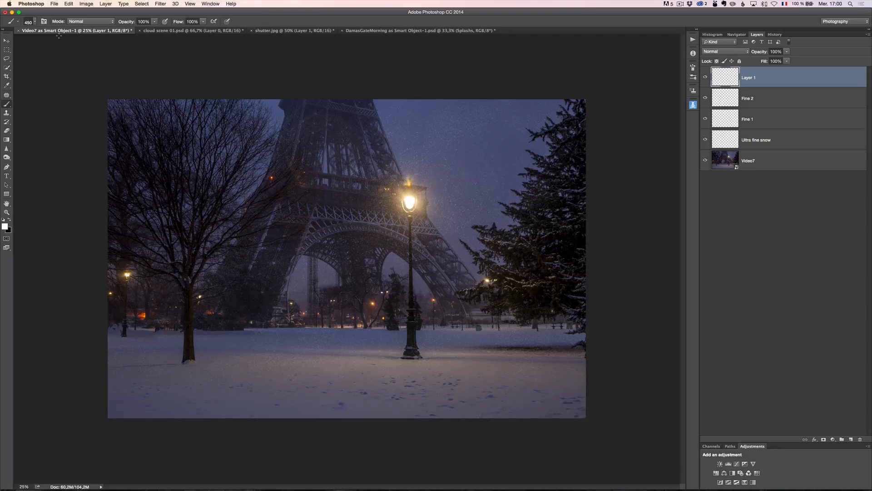
{"action": "left_click", "coordinate": [29, 22]}
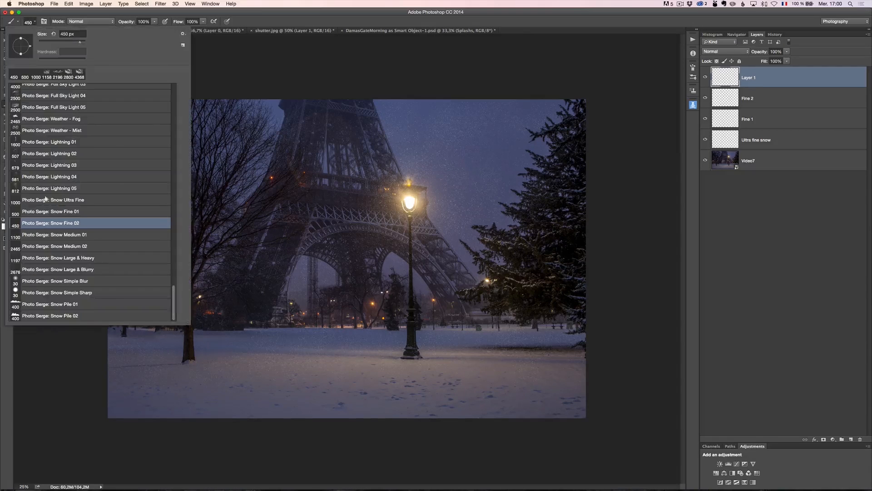
{"action": "left_click", "coordinate": [68, 237]}
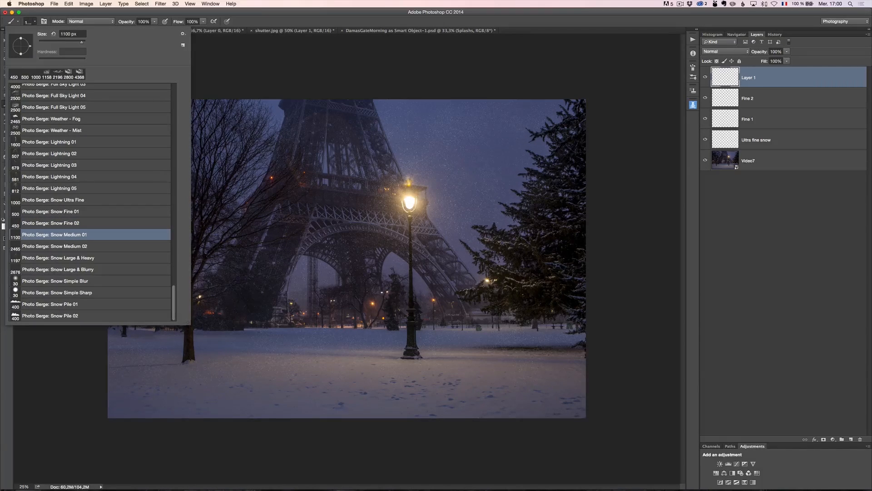
{"action": "double_click", "coordinate": [748, 78]}
{"action": "type", "text": "Sno medium"}
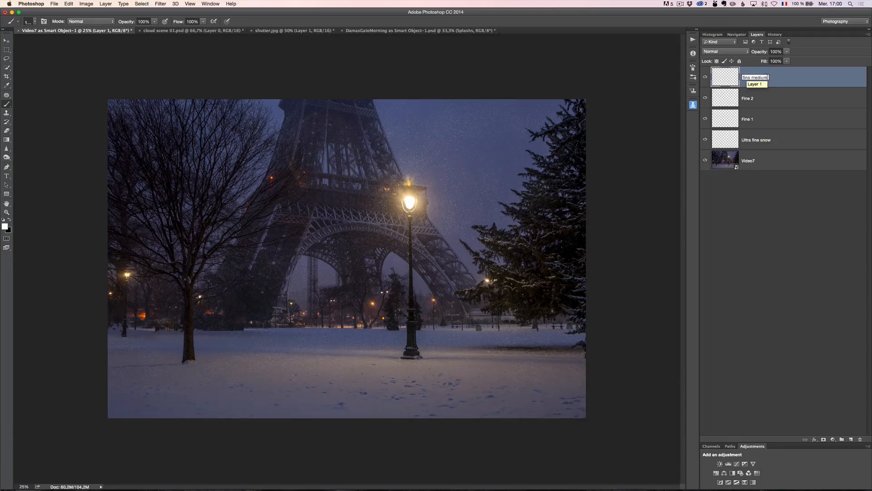
{"action": "key", "text": "Return"}
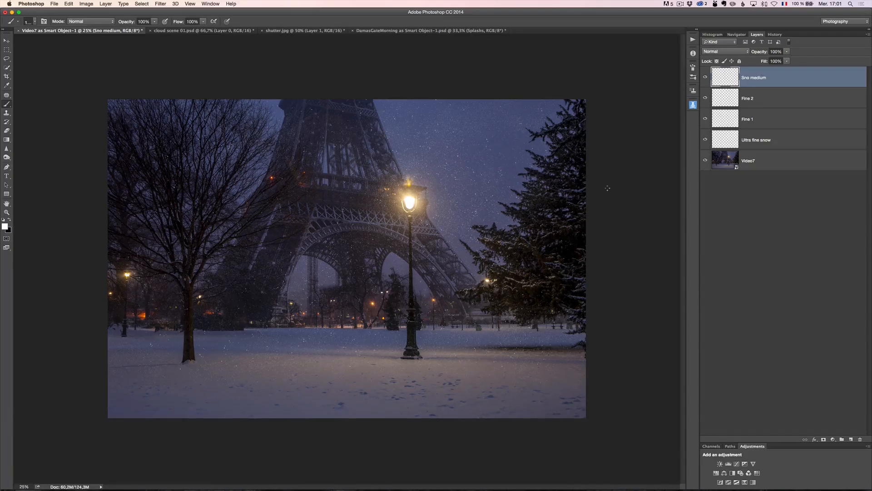
{"action": "left_click_drag", "start_coordinate": [762, 53], "coordinate": [755, 54]}
Paint snow over the scene with the Photo Serge: Snow Medium 02 brush at 2465 px on a new layer.
{"action": "left_click", "coordinate": [851, 439]}
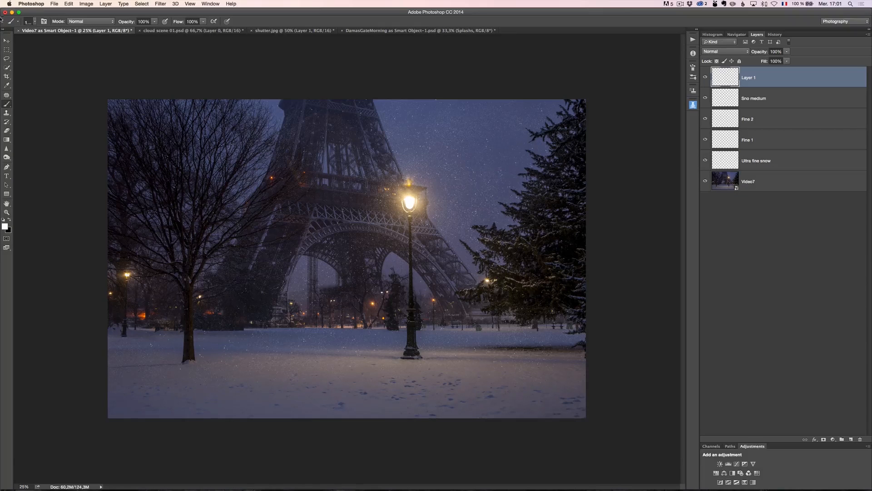
{"action": "left_click", "coordinate": [30, 21]}
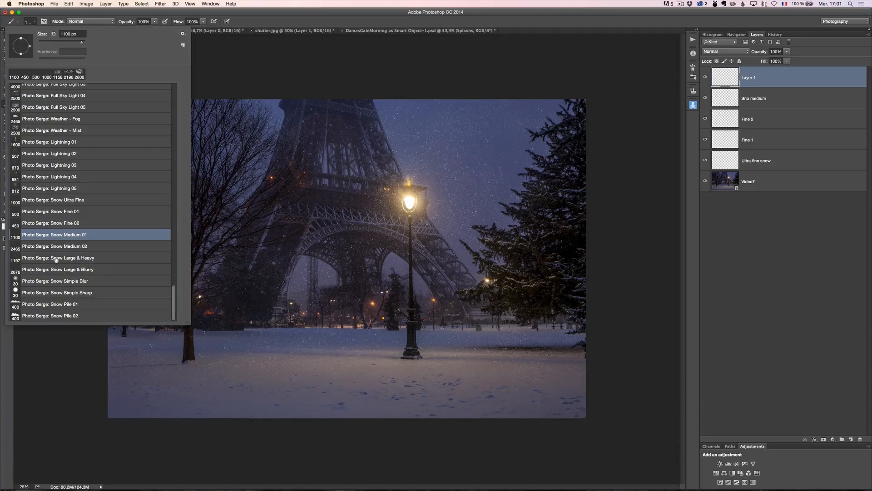
{"action": "left_click", "coordinate": [93, 247]}
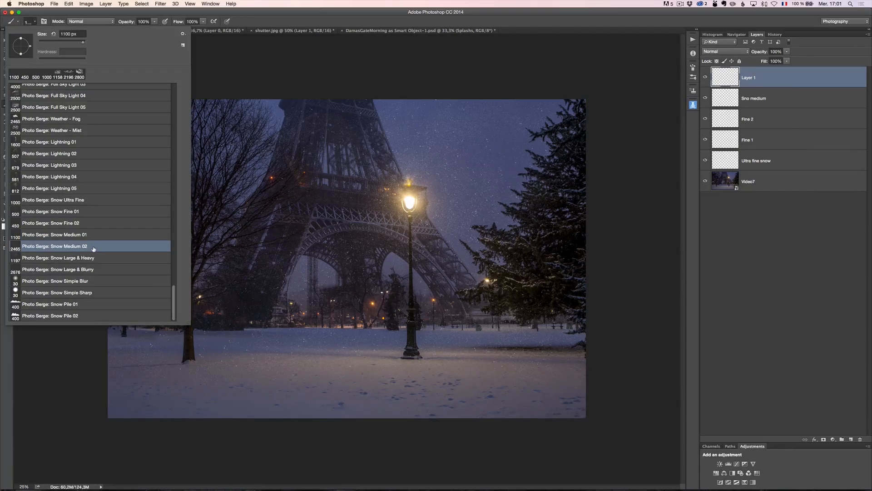
{"action": "key", "text": "Return"}
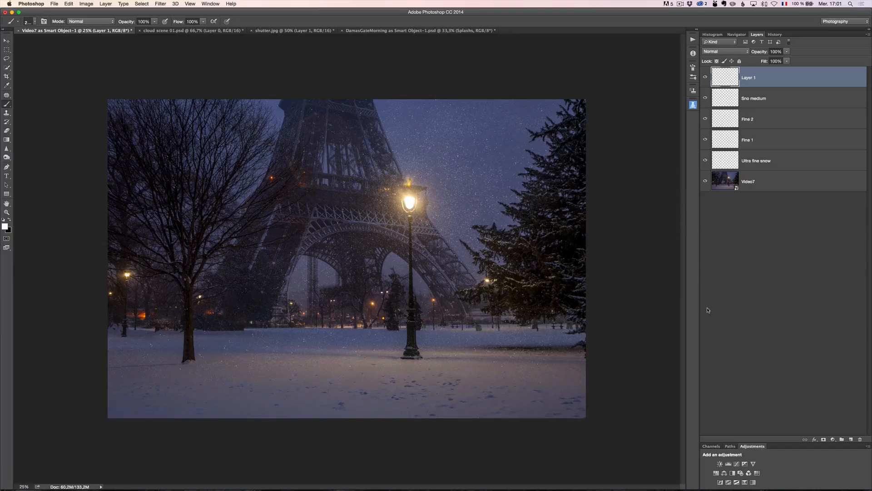
Name the layer holding the Snow Medium 02 strokes "Snow Small medium 2".
{"action": "double_click", "coordinate": [750, 77]}
{"action": "type", "text": "SMall mmedium"}
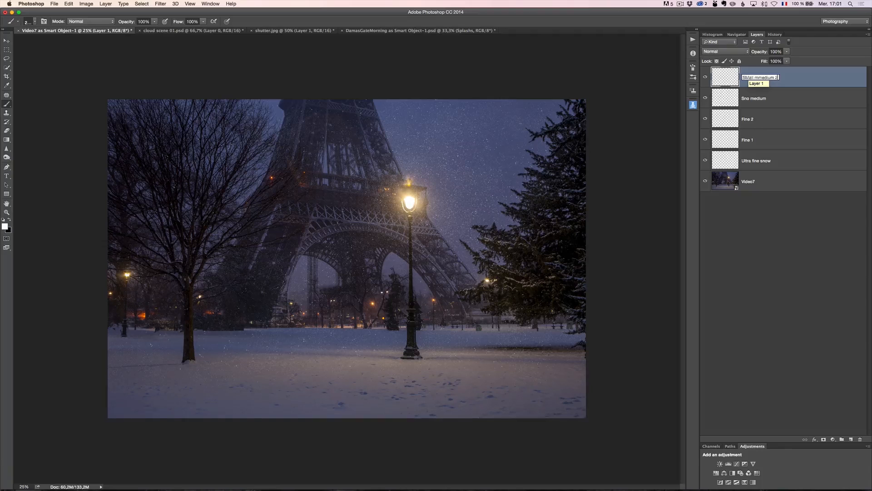
{"action": "type", "text": " 2"}
{"action": "key", "text": "Return"}
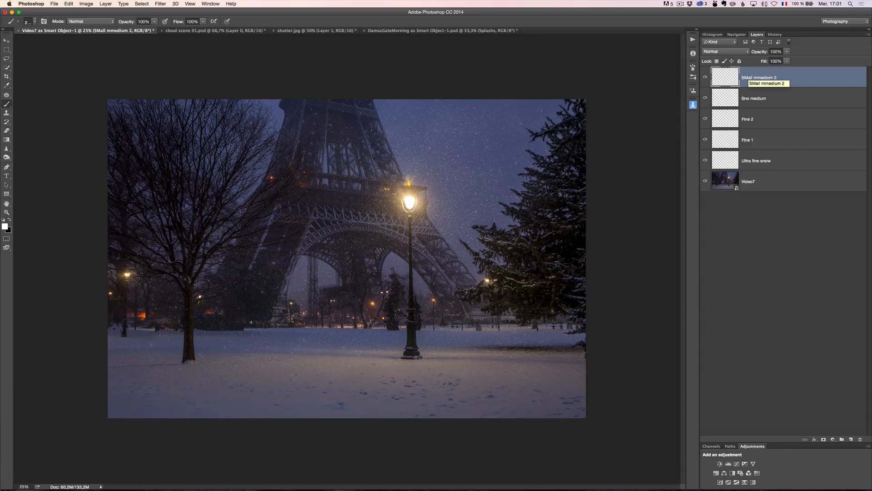
{"action": "double_click", "coordinate": [745, 77]}
{"action": "left_click", "coordinate": [747, 78]}
{"action": "key", "text": "BackSpace"}
{"action": "type", "text": "m"}
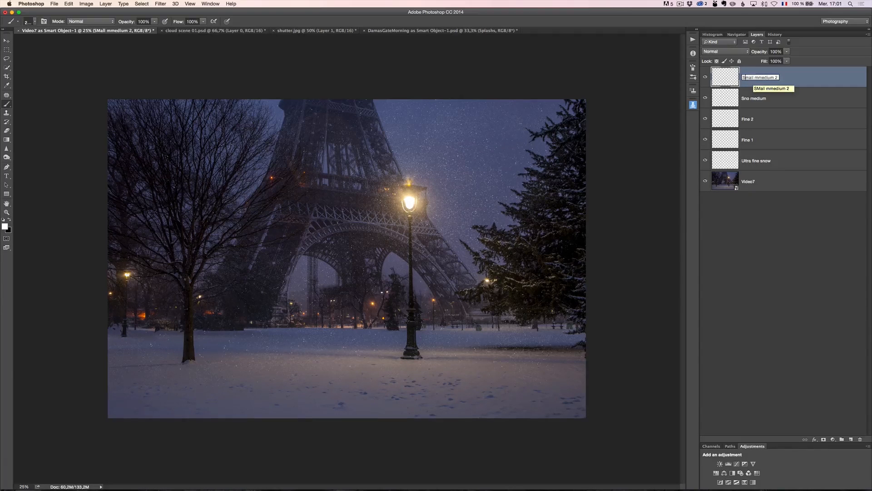
{"action": "type", "text": "Snow"}
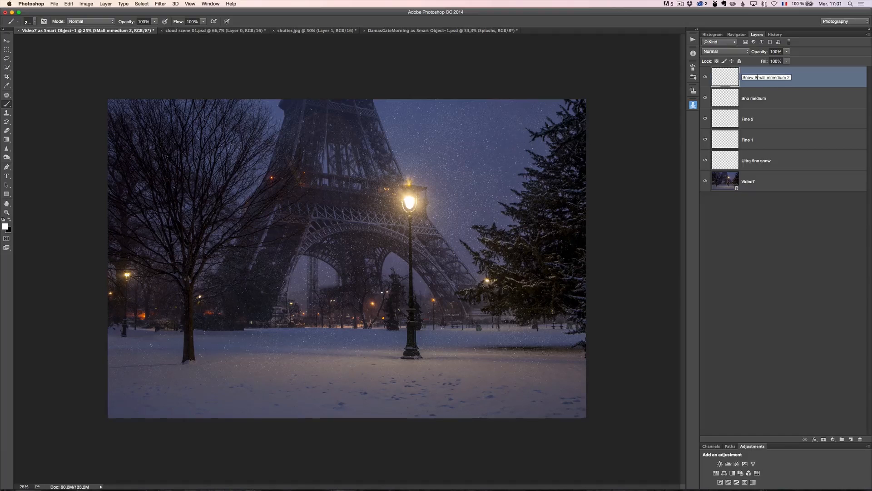
{"action": "key", "text": "BackSpace"}
{"action": "key", "text": "Return"}
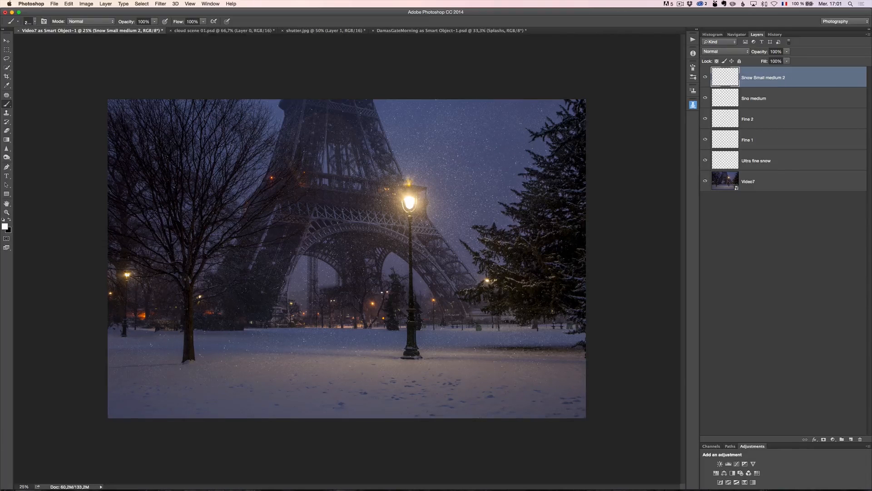
Correct the name of the "Sno medium" layer to "Snow medium 1".
{"action": "double_click", "coordinate": [748, 99]}
{"action": "left_click", "coordinate": [751, 98]}
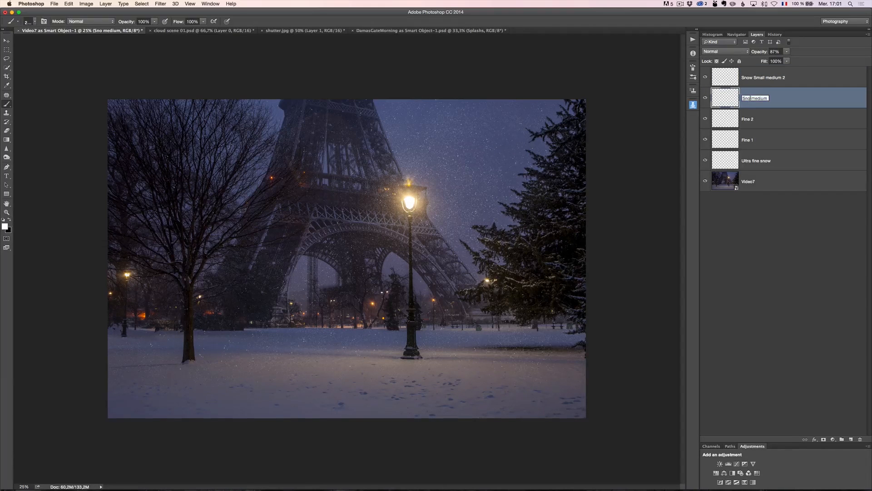
{"action": "type", "text": "w"}
{"action": "type", "text": "1"}
{"action": "key", "text": "Return"}
Shorten the name of the topmost snow layer to "Snow medium 2".
{"action": "left_click", "coordinate": [760, 80]}
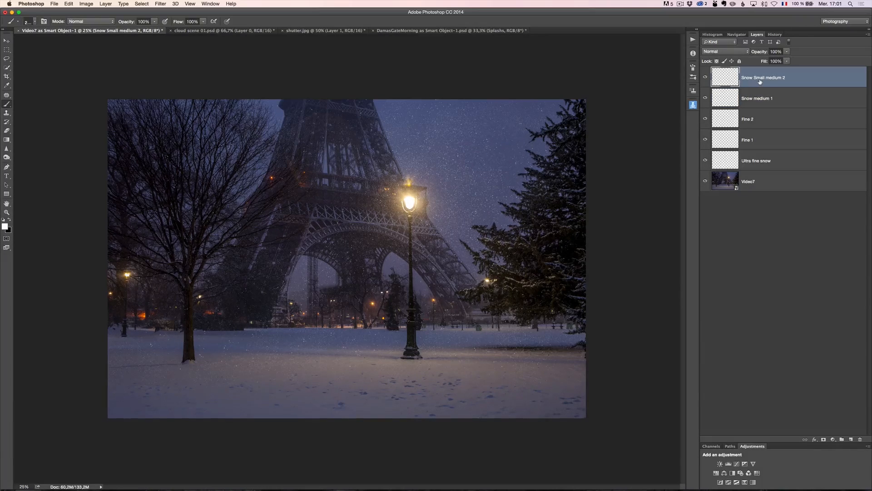
{"action": "double_click", "coordinate": [761, 78]}
{"action": "left_click", "coordinate": [767, 78]}
{"action": "key", "text": "BackSpace"}
{"action": "key", "text": "BackSpace"}
{"action": "key", "text": "BackSpace"}
{"action": "key", "text": "BackSpace"}
{"action": "key", "text": "BackSpace"}
{"action": "key", "text": "BackSpace"}
{"action": "key", "text": "Return"}
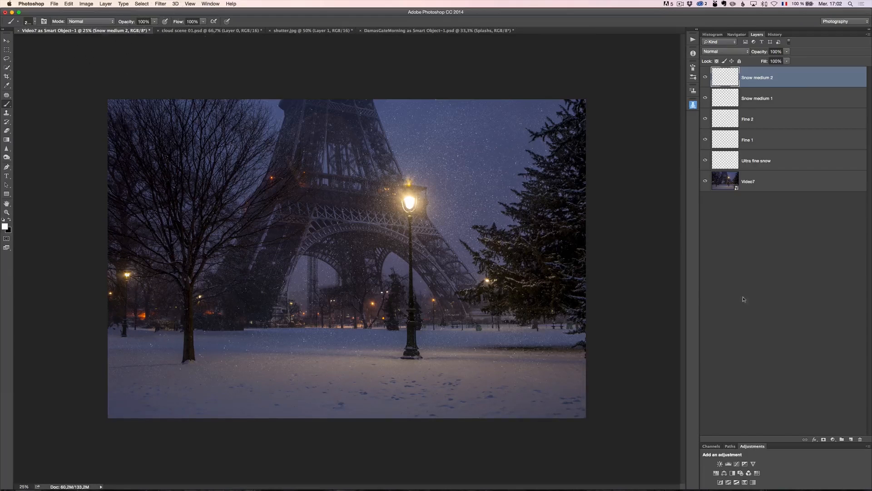
Paint Photo Serge: Snow Large & Heavy flakes at 1197 px around the tower on a new layer and set its opacity to 55%.
{"action": "left_click", "coordinate": [851, 439]}
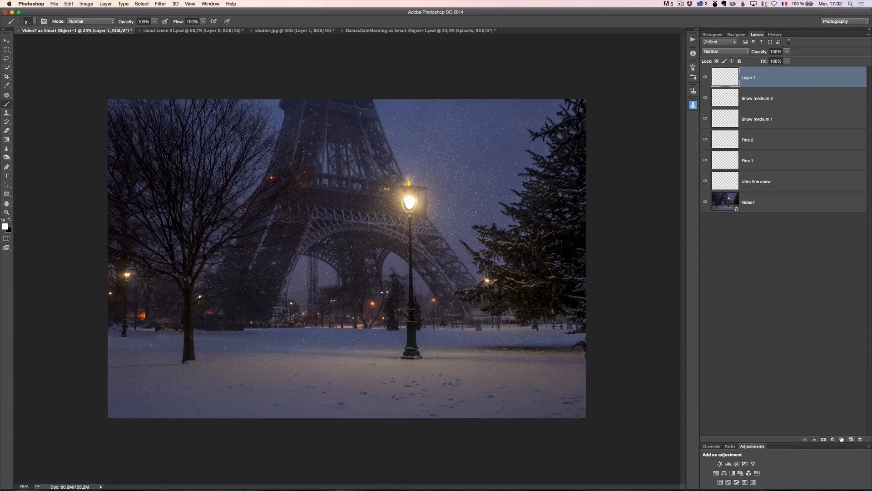
{"action": "left_click", "coordinate": [30, 21]}
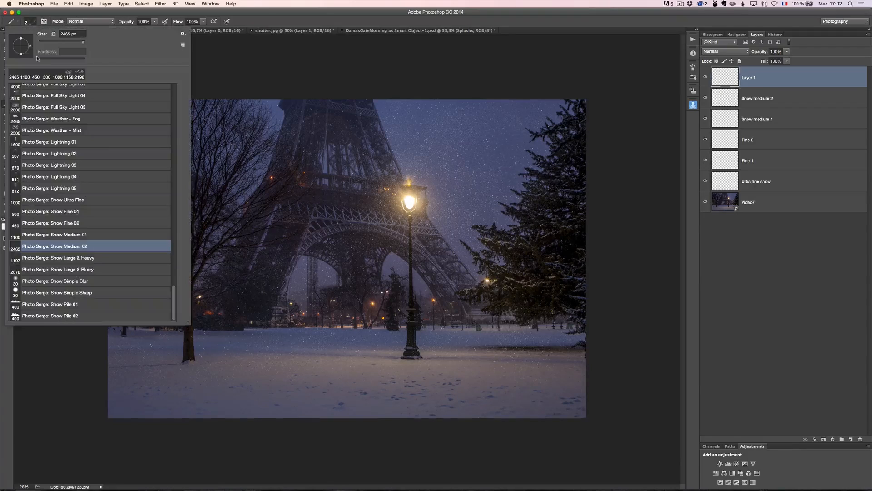
{"action": "left_click", "coordinate": [98, 260]}
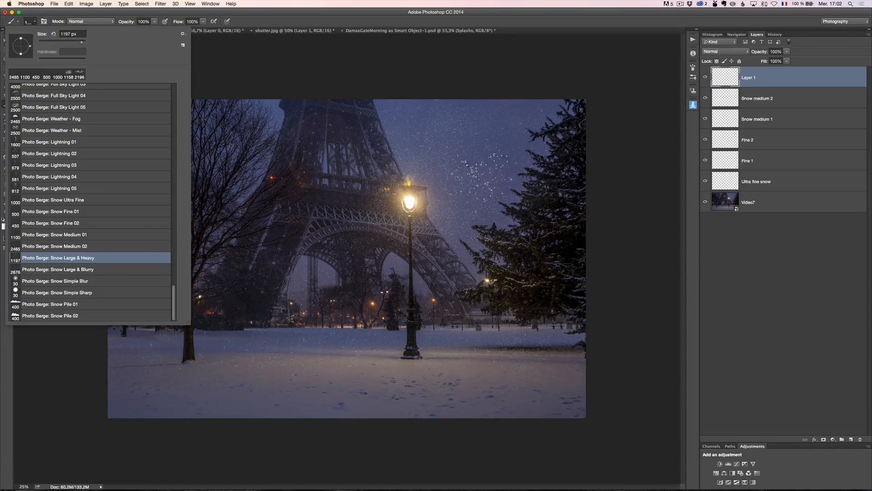
{"action": "key", "text": "Return"}
{"action": "left_click", "coordinate": [455, 202]}
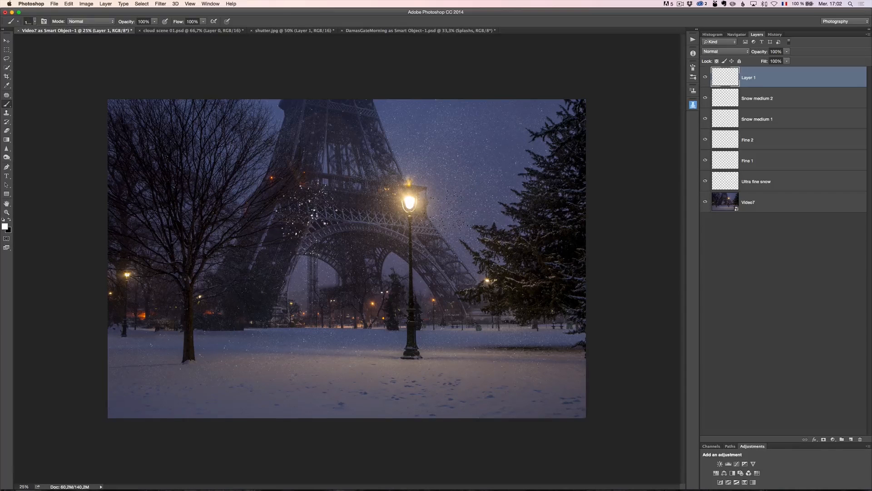
{"action": "left_click", "coordinate": [348, 200]}
{"action": "left_click_drag", "start_coordinate": [763, 53], "coordinate": [748, 53]}
Soften the large flakes with a Gaussian Blur, raising the radius slightly above 1.8 pixels.
{"action": "left_click", "coordinate": [161, 4]}
{"action": "mouse_move", "coordinate": [226, 87]}
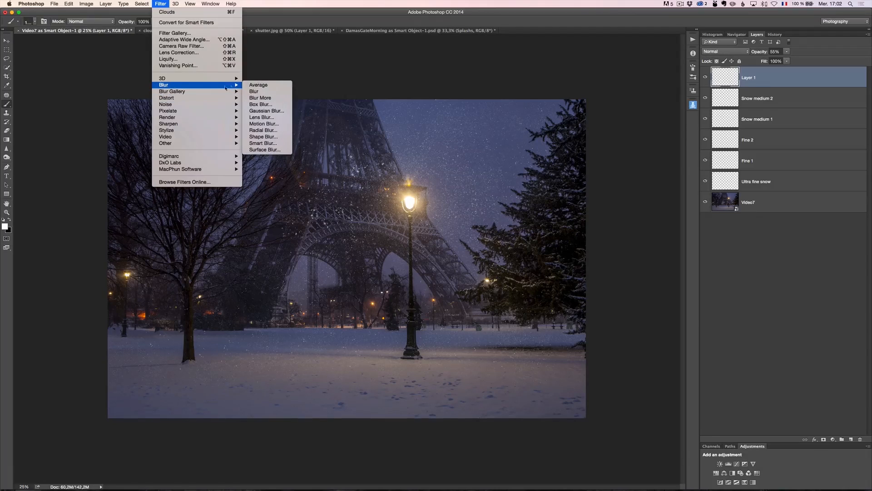
{"action": "left_click", "coordinate": [266, 111]}
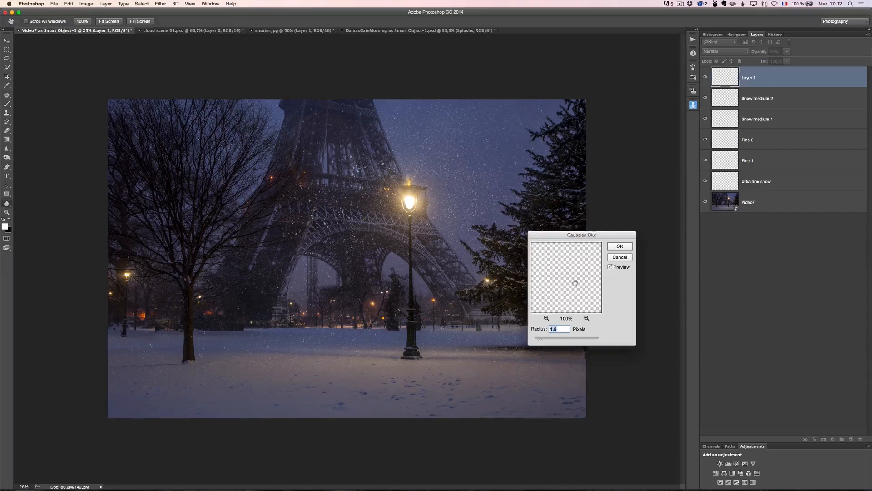
{"action": "left_click_drag", "start_coordinate": [541, 340], "coordinate": [543, 341]}
{"action": "left_click", "coordinate": [618, 246]}
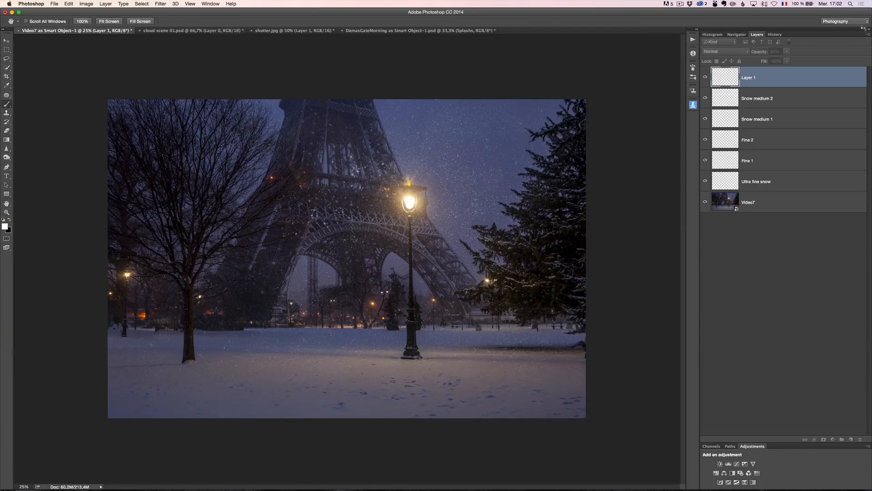
Rename the layer with the blurred large flakes as "Large snow 1".
{"action": "double_click", "coordinate": [749, 77]}
{"action": "type", "text": "L"}
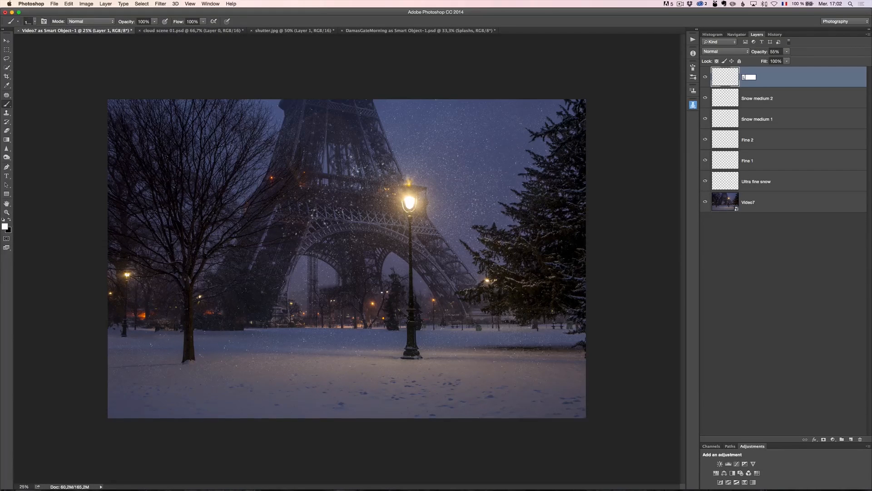
{"action": "type", "text": "arge snow 1"}
{"action": "key", "text": "Return"}
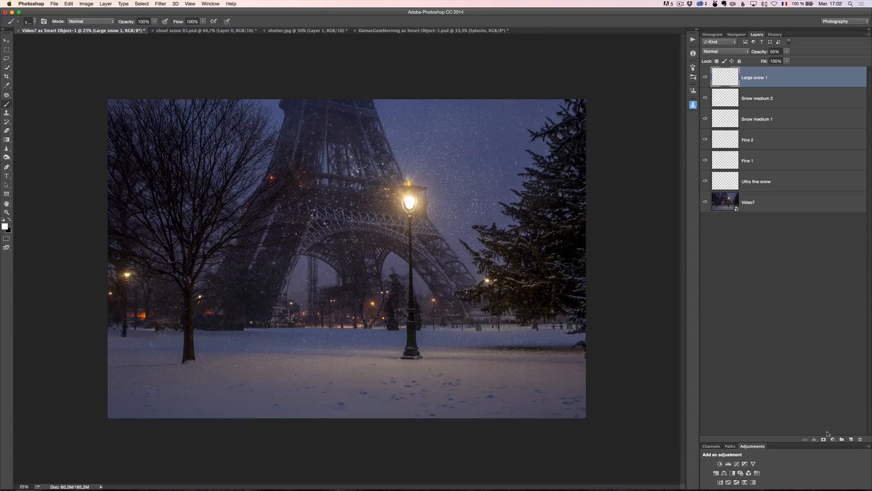
Paint soft flakes over the tower, sky and foreground on a new layer with an enlarged Photo Serge: Snow Large & Blurry brush.
{"action": "left_click", "coordinate": [851, 440]}
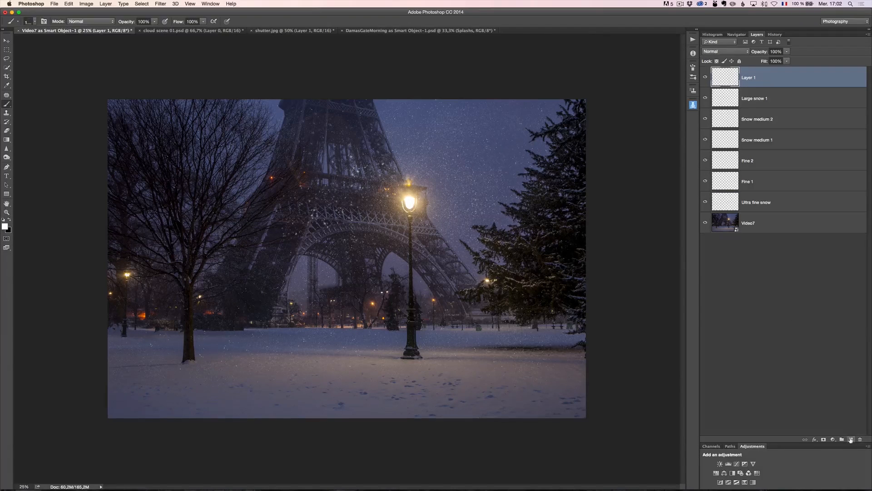
{"action": "left_click", "coordinate": [30, 23]}
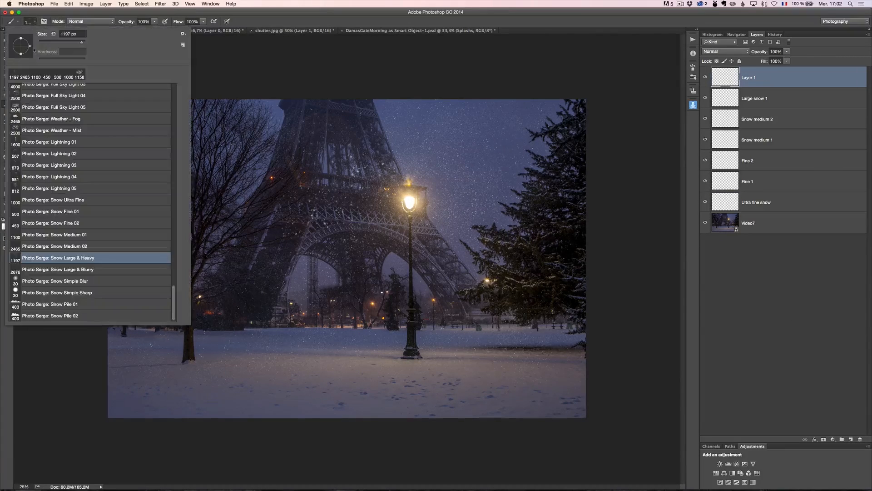
{"action": "left_click", "coordinate": [72, 271]}
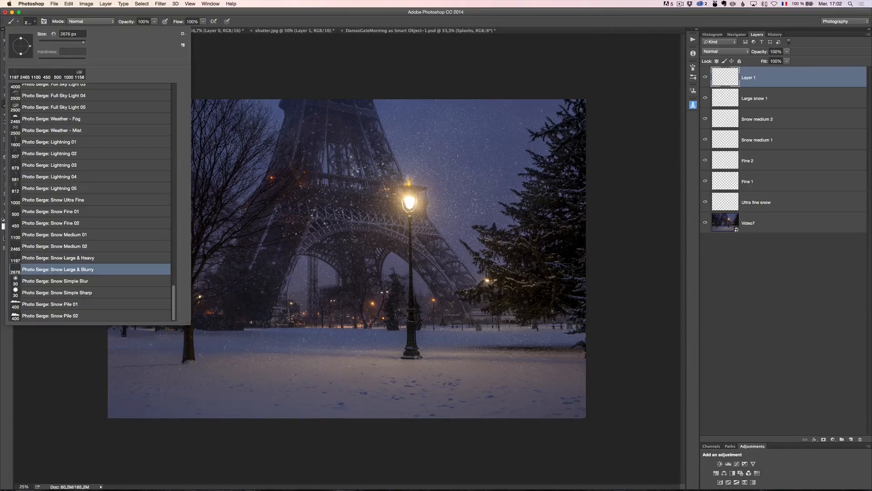
{"action": "left_click_drag", "start_coordinate": [382, 179], "coordinate": [483, 179]}
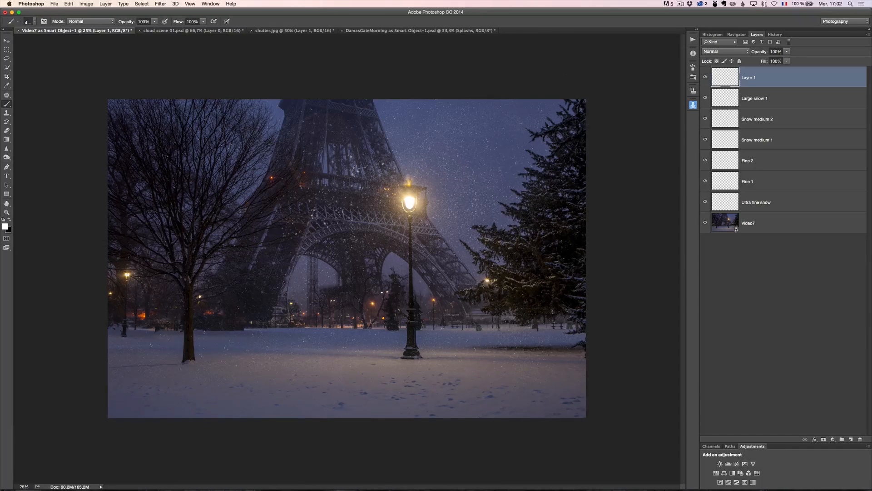
{"action": "left_click_drag", "start_coordinate": [420, 159], "coordinate": [380, 187]}
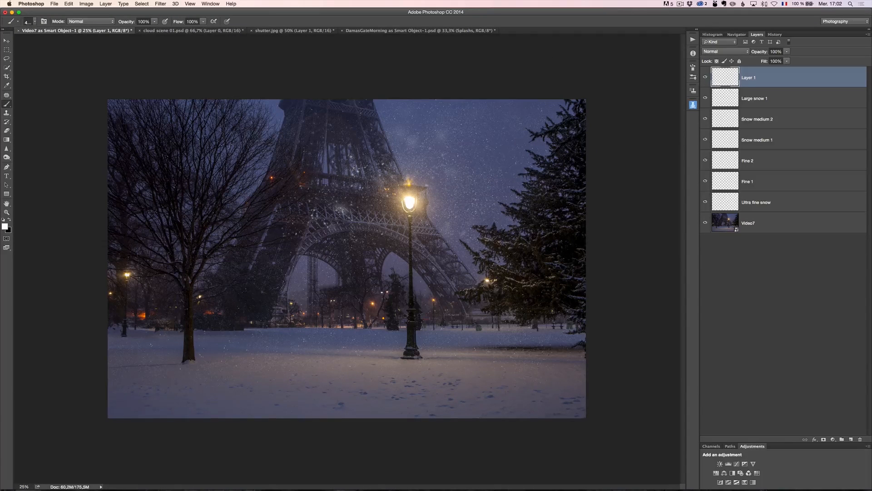
{"action": "left_click_drag", "start_coordinate": [423, 259], "coordinate": [468, 318]}
{"action": "left_click_drag", "start_coordinate": [371, 246], "coordinate": [310, 209]}
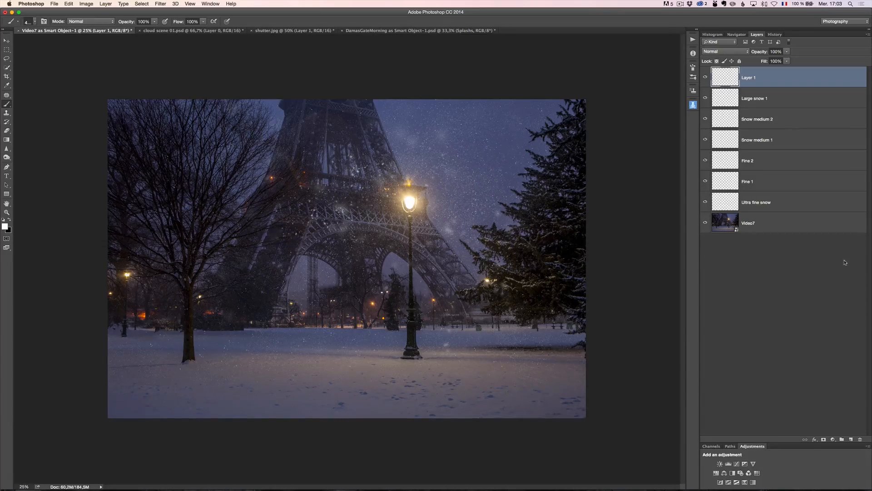
Compare the scene with and without the blurry flakes and name their layer "large and blur snow".
{"action": "left_click", "coordinate": [705, 77]}
{"action": "left_click", "coordinate": [706, 77]}
{"action": "double_click", "coordinate": [748, 78]}
{"action": "type", "text": "large and blur snow"}
{"action": "key", "text": "Return"}
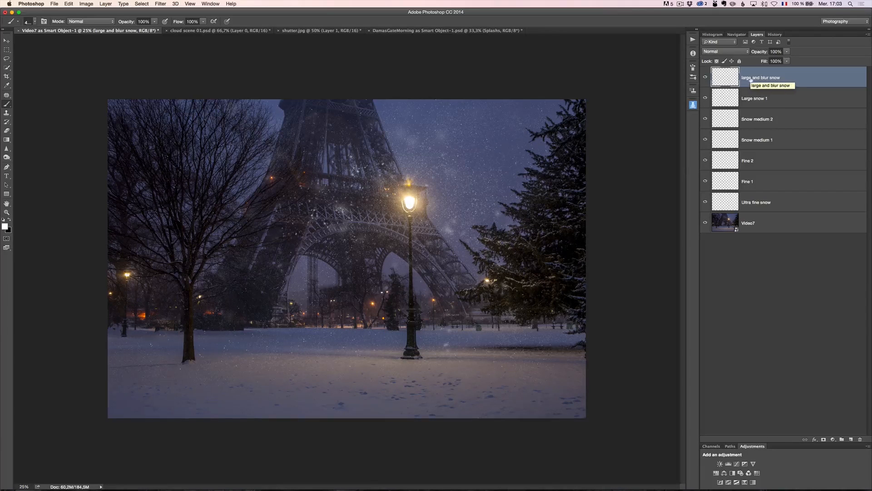
Group all the snow layers, from "Ultra fine snow" up to "large and blur snow".
{"action": "left_click", "coordinate": [798, 204], "text": "shift"}
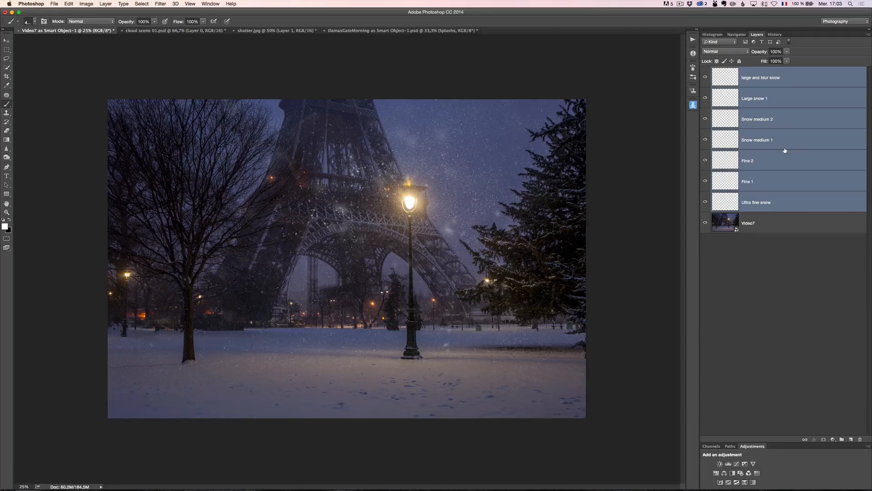
{"action": "key", "text": "super+g"}
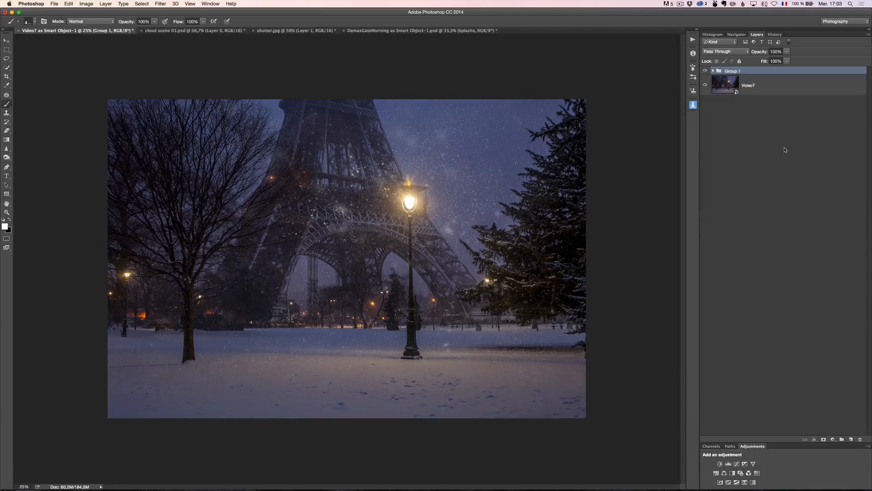
Compare the scene with and without the snow group and reduce the group's opacity to 89%.
{"action": "left_click", "coordinate": [705, 71]}
{"action": "left_click", "coordinate": [705, 71]}
{"action": "left_click", "coordinate": [705, 71]}
{"action": "left_click", "coordinate": [706, 71]}
{"action": "left_click", "coordinate": [706, 71]}
{"action": "left_click", "coordinate": [705, 72]}
{"action": "left_click", "coordinate": [324, 271]}
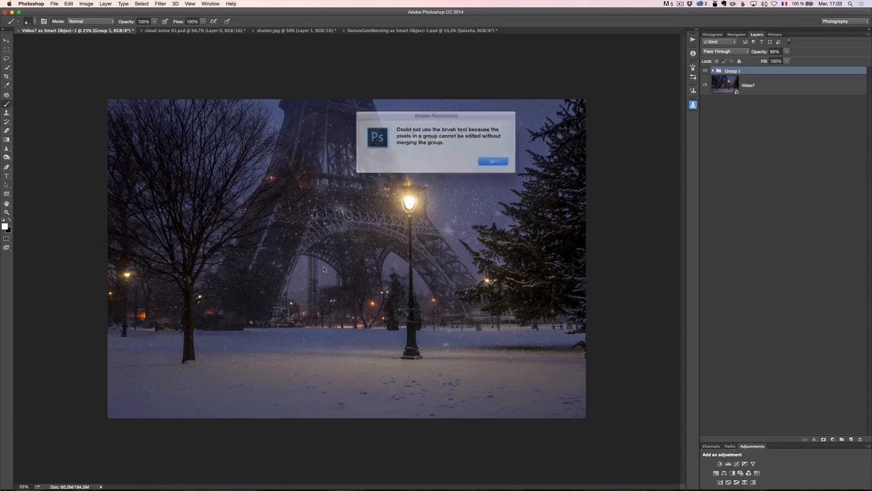
{"action": "left_click", "coordinate": [487, 161]}
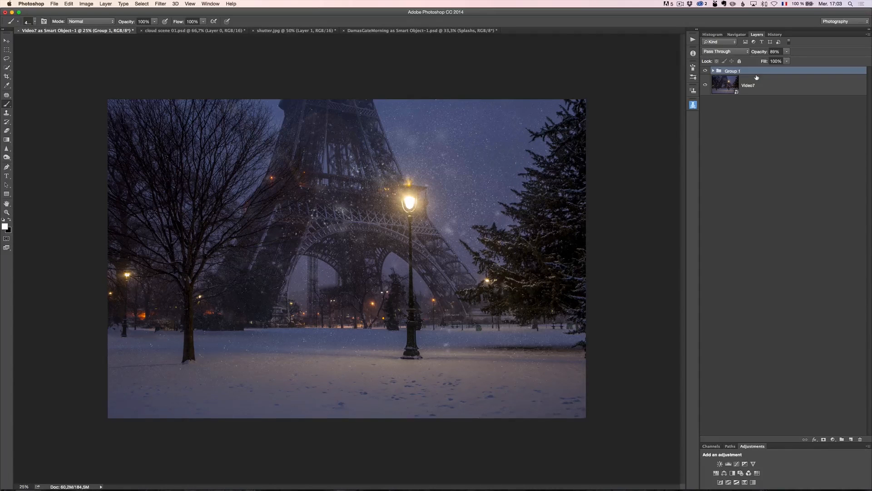